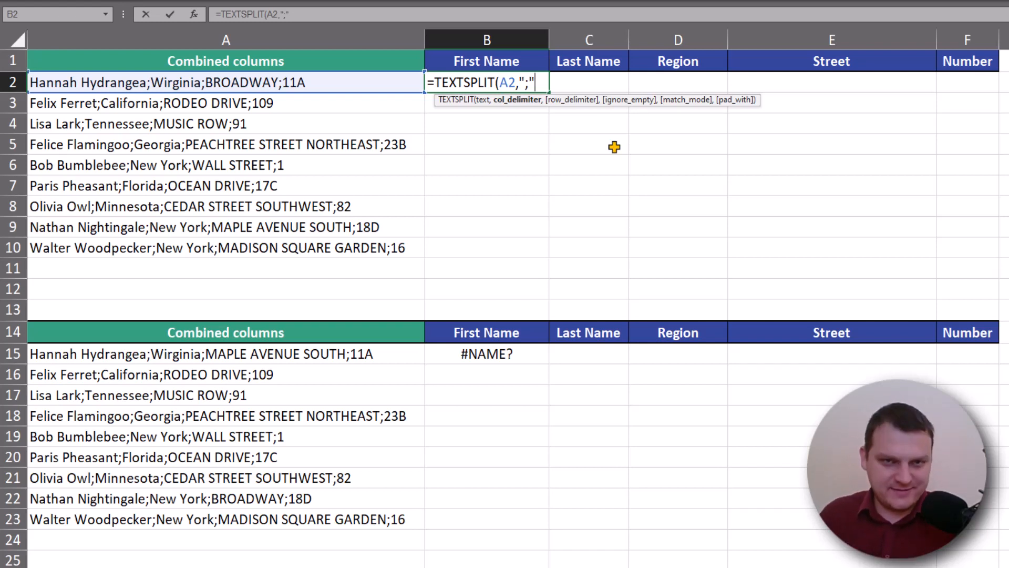
- Enter =TEXTSPLIT(A2,";") in B2 and compare the split pieces with the source text and the name headers
key(ctrl+Return)
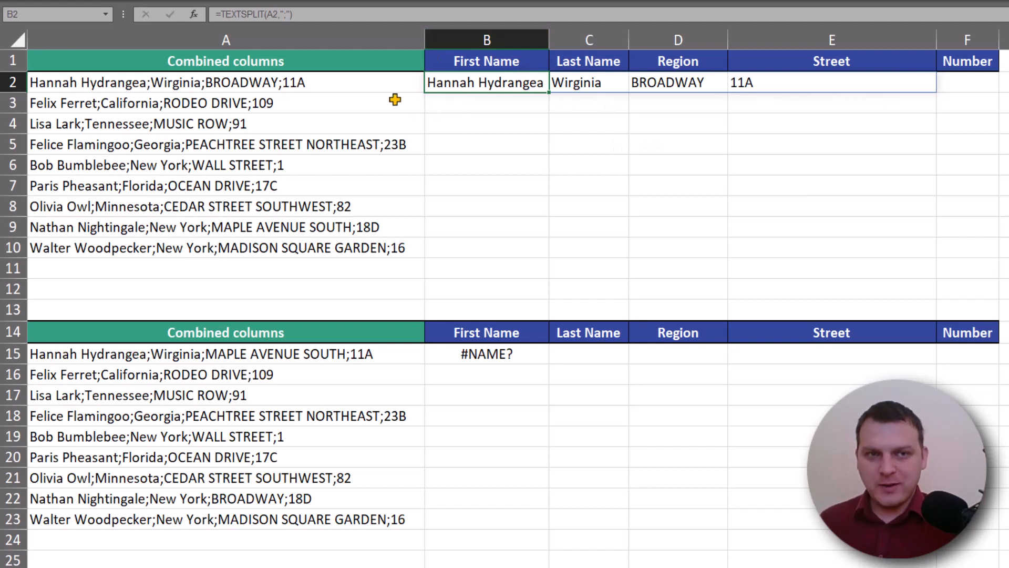
click(353, 80)
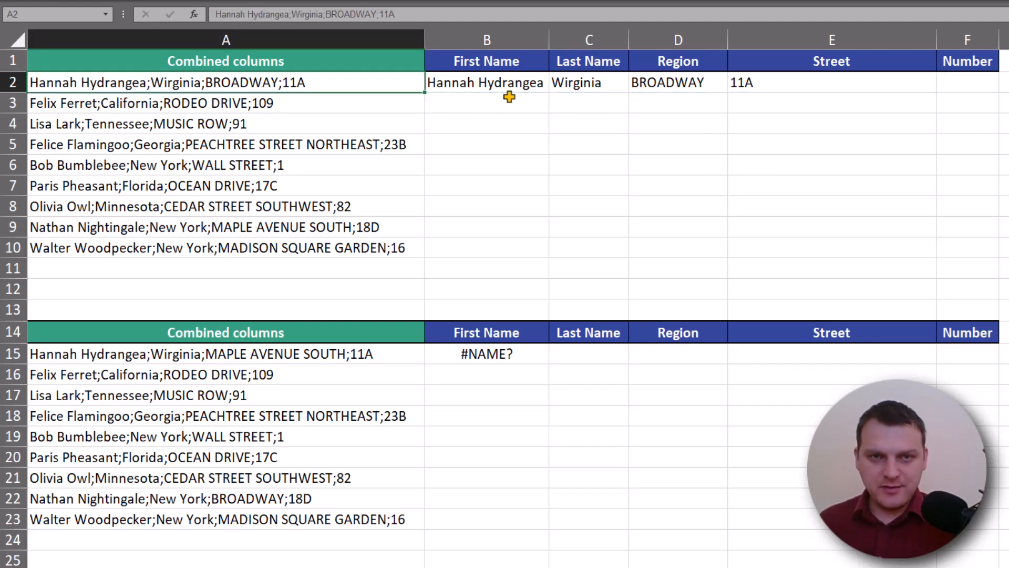
click(512, 79)
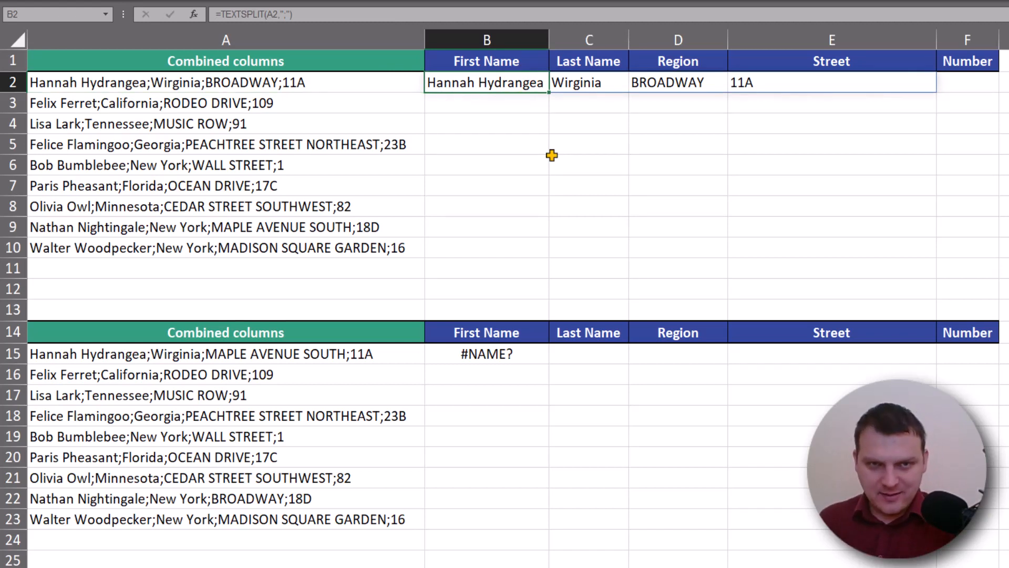
click(484, 60)
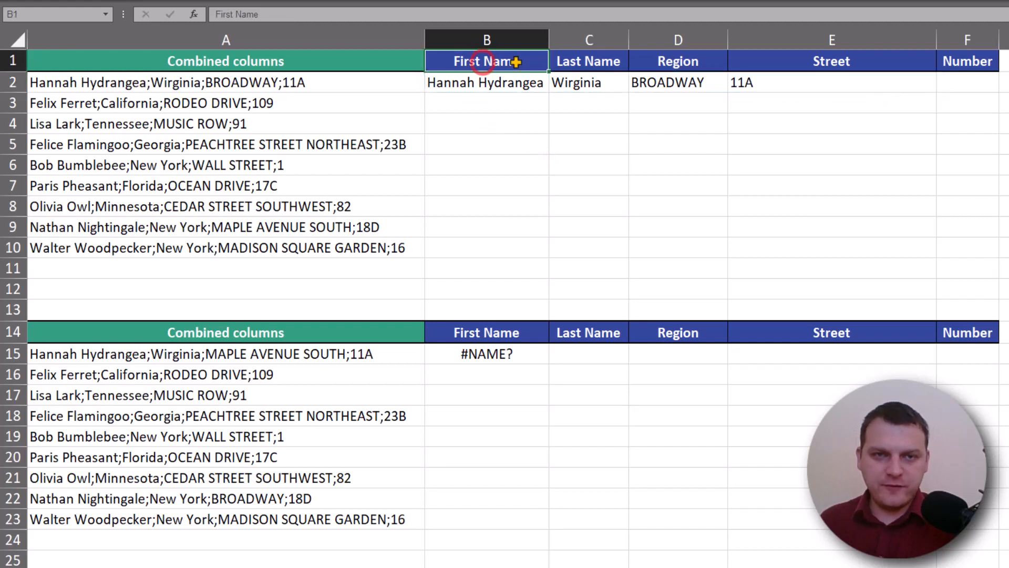
click(591, 61)
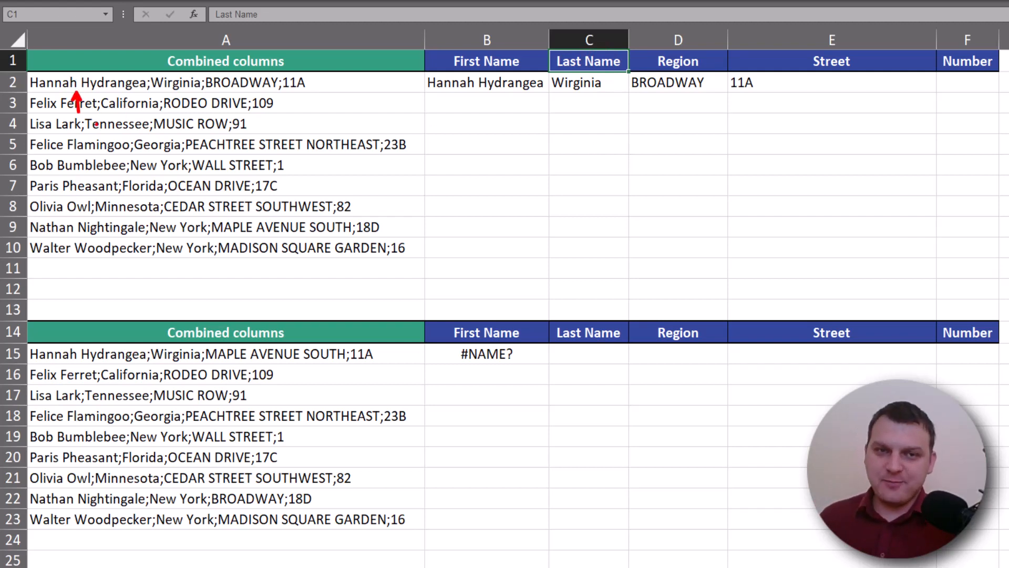
- Change the column delimiter of the B2 TEXTSPLIT formula to the array {";"," "} so it splits at semicolons and spaces
click(473, 82)
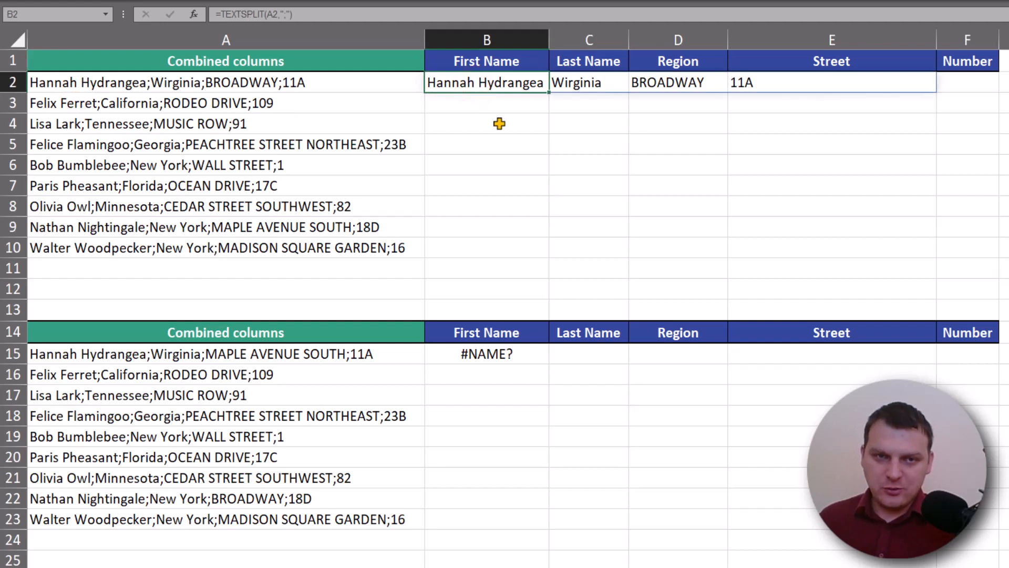
key(F2)
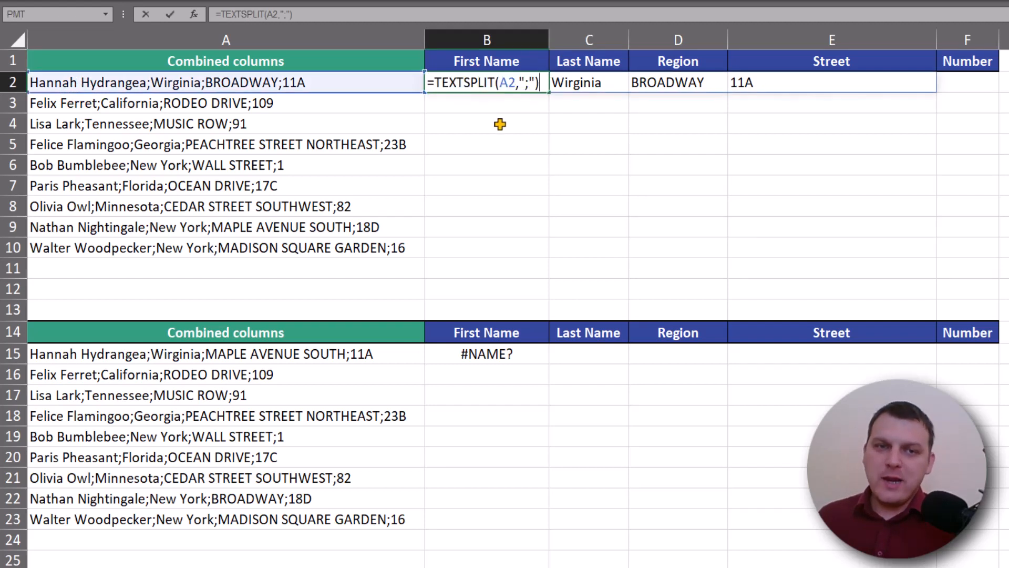
click(521, 84)
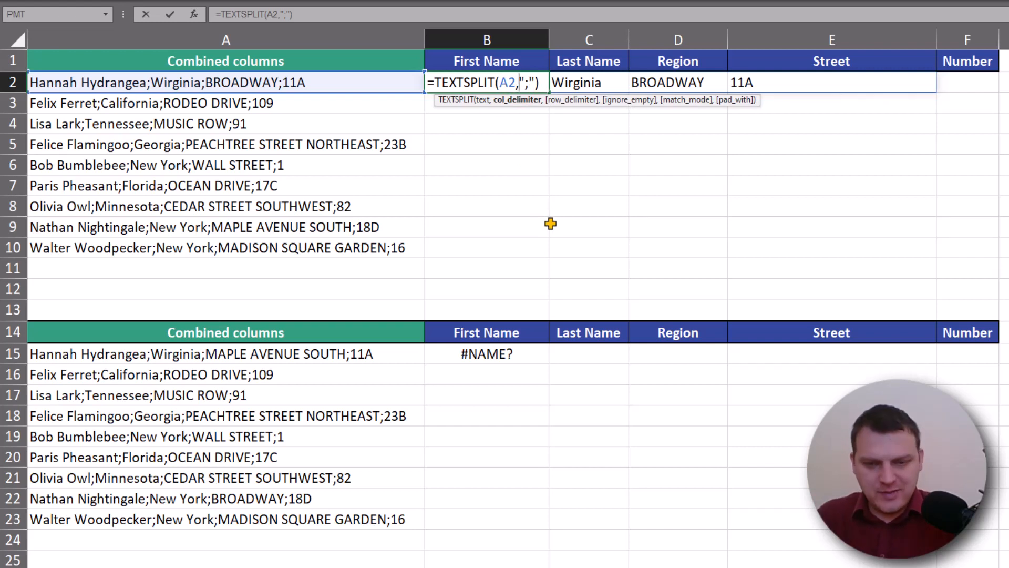
text({)
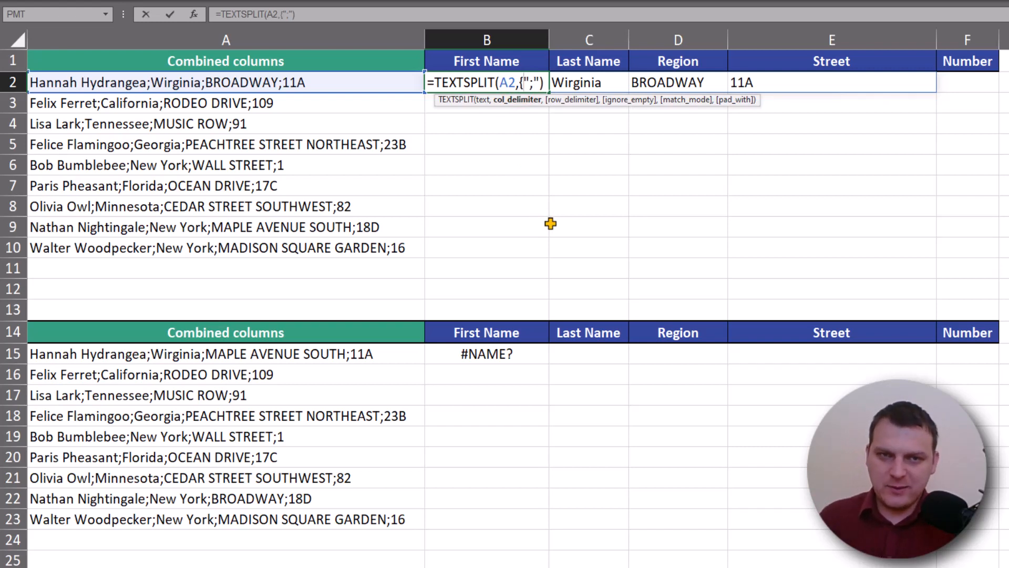
click(543, 83)
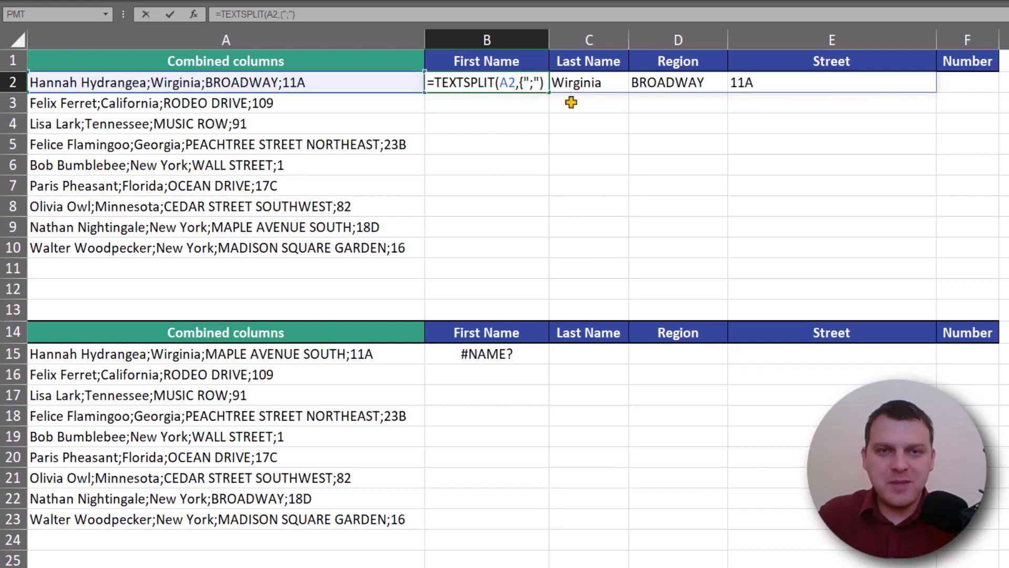
click(537, 83)
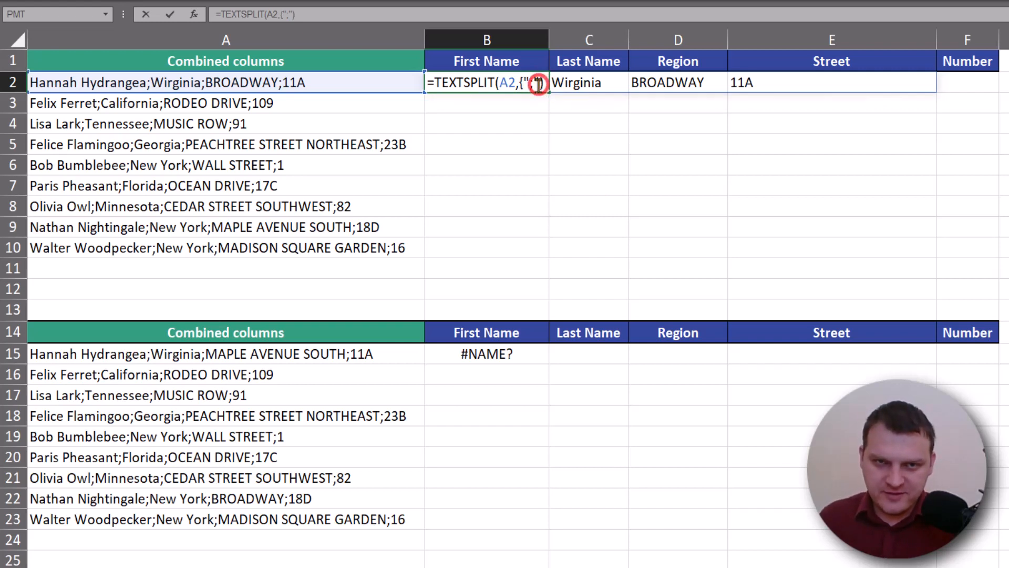
text(,)
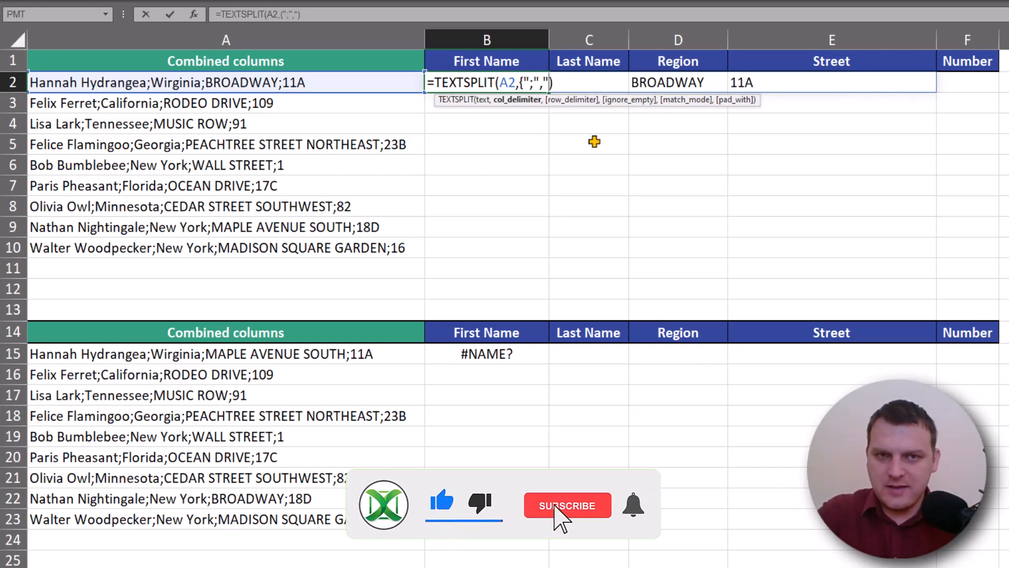
text(" "})
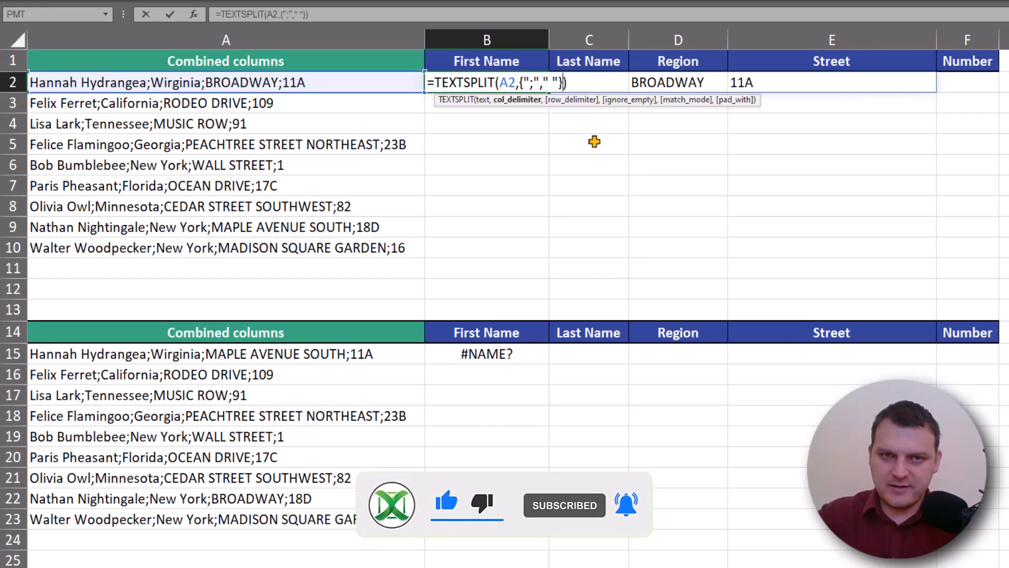
key(Return)
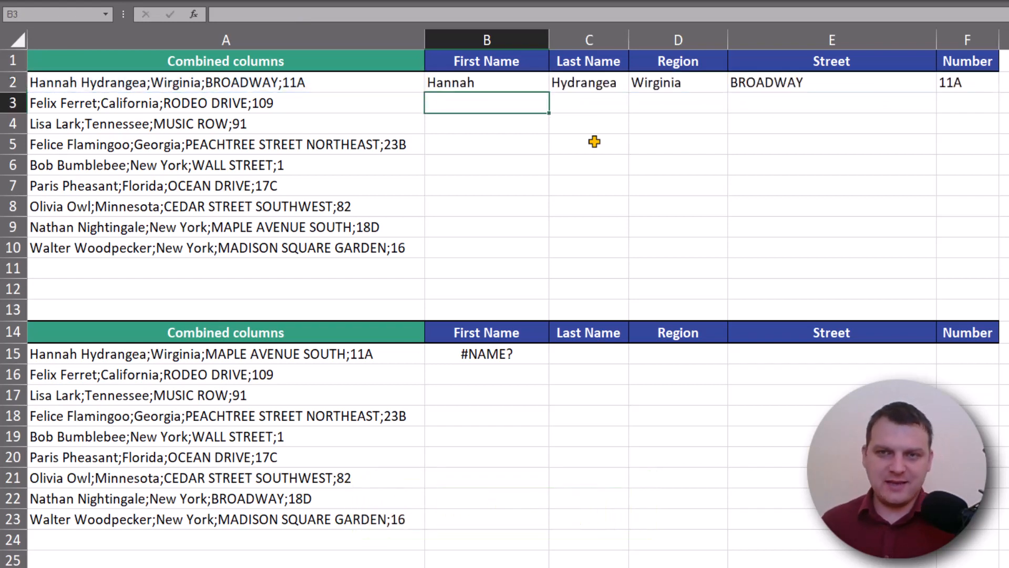
- Fill the B2 TEXTSPLIT formula down to B10 and inspect how the street in row 5 is split
click(520, 83)
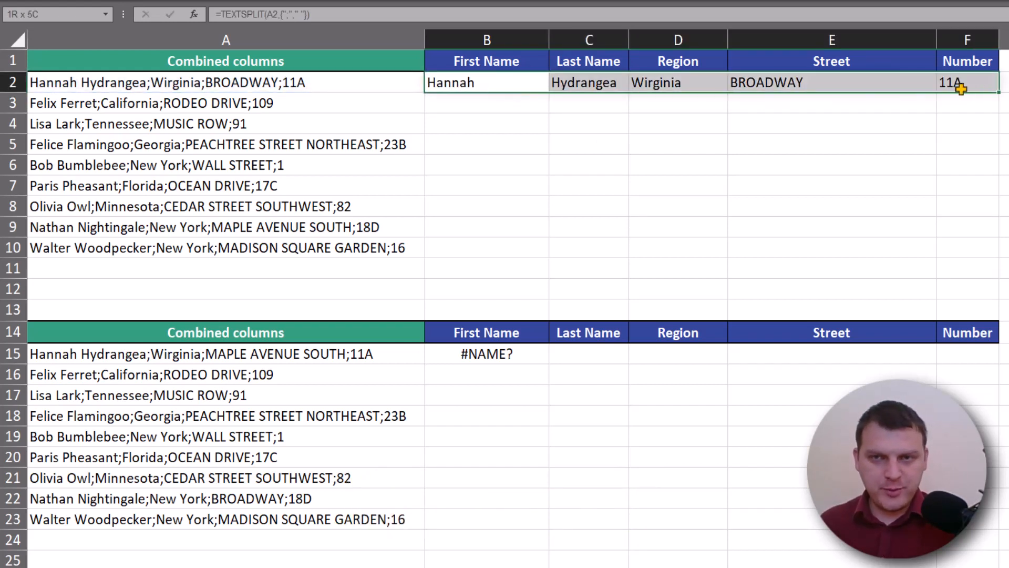
click(514, 85)
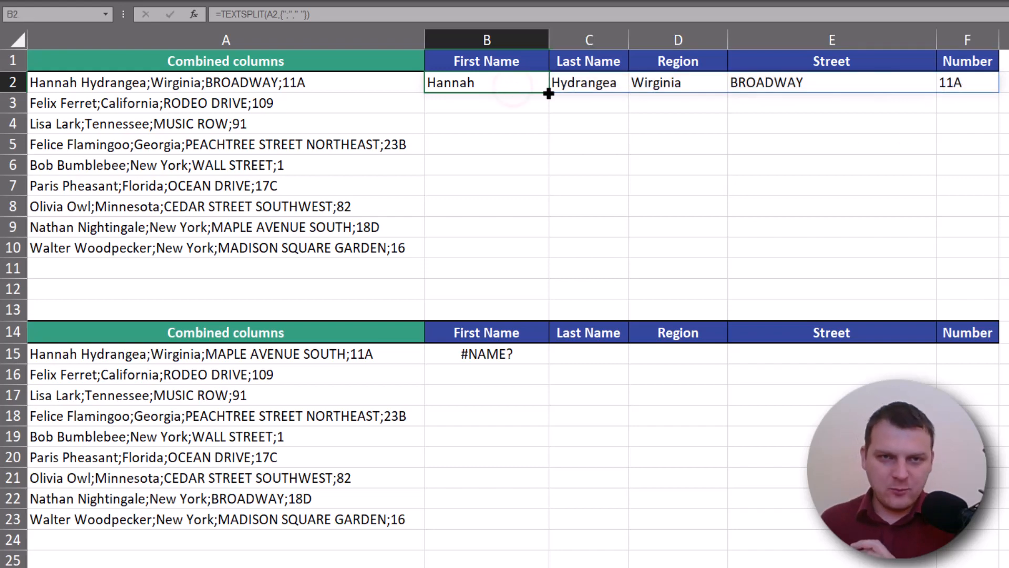
drag(549, 93, 536, 258)
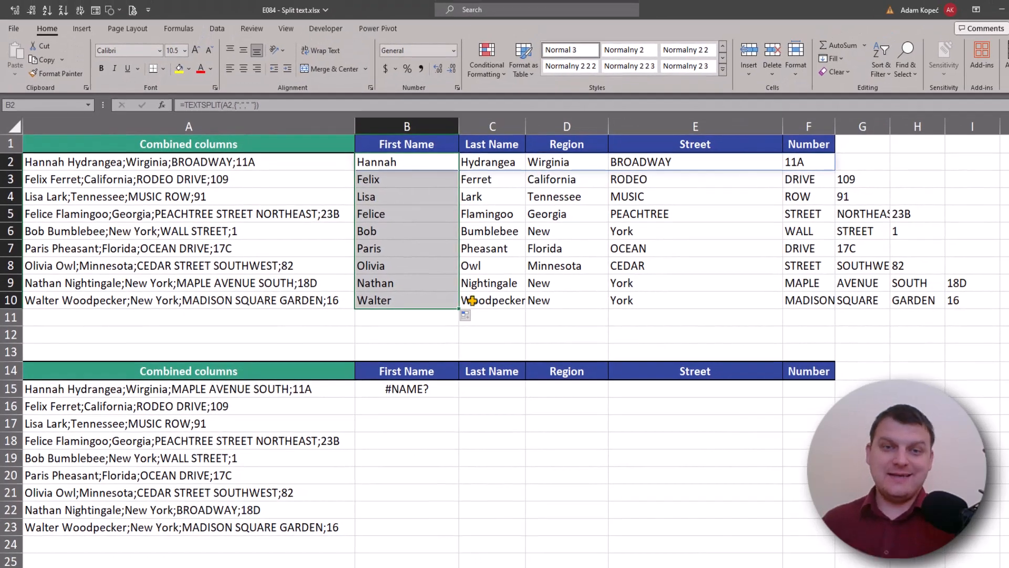
click(668, 215)
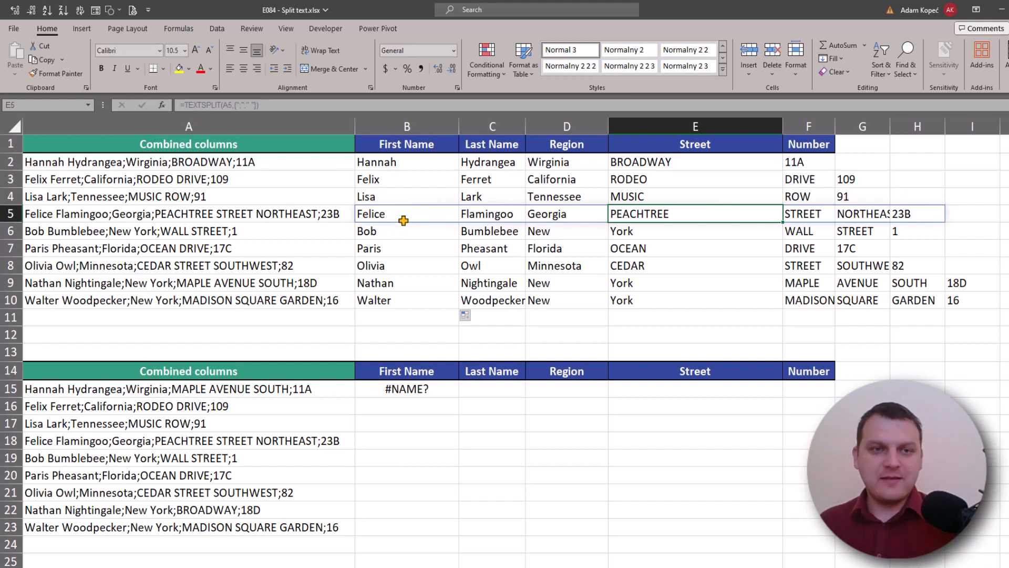
- Delete the TEXTSPLIT formulas from B3:B10 and from B2
click(415, 184)
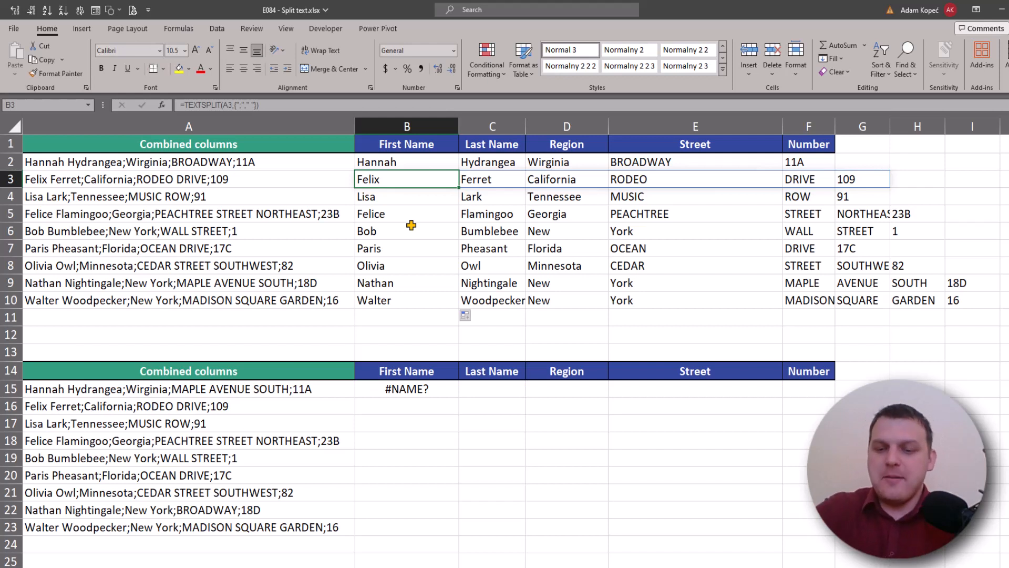
key(shift+Down)
key(shift+Down)
key(shift+Down)
key(shift+Down)
key(shift+Down)
key(shift+Down)
key(shift+Down)
key(Delete)
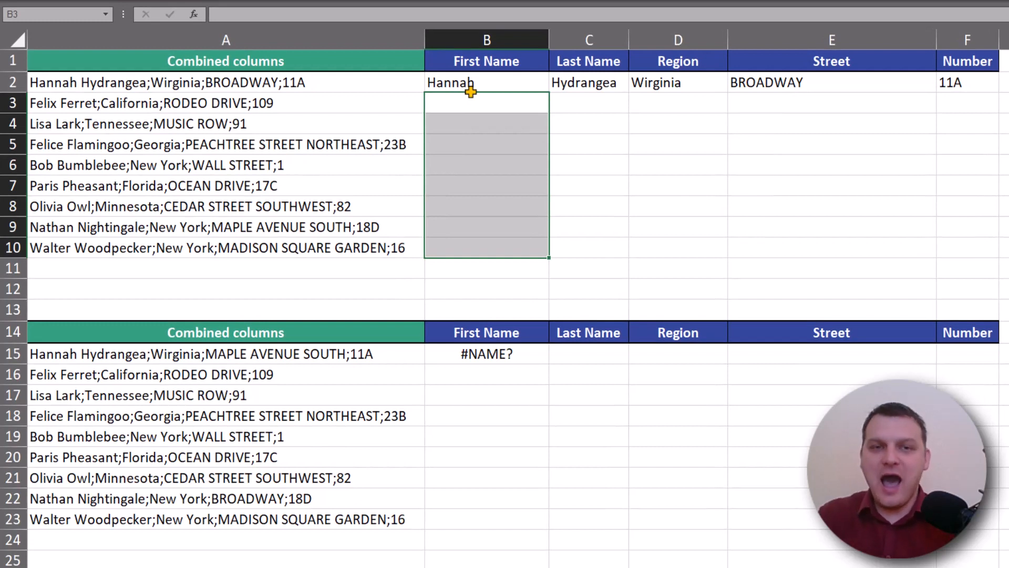
click(471, 91)
key(Delete)
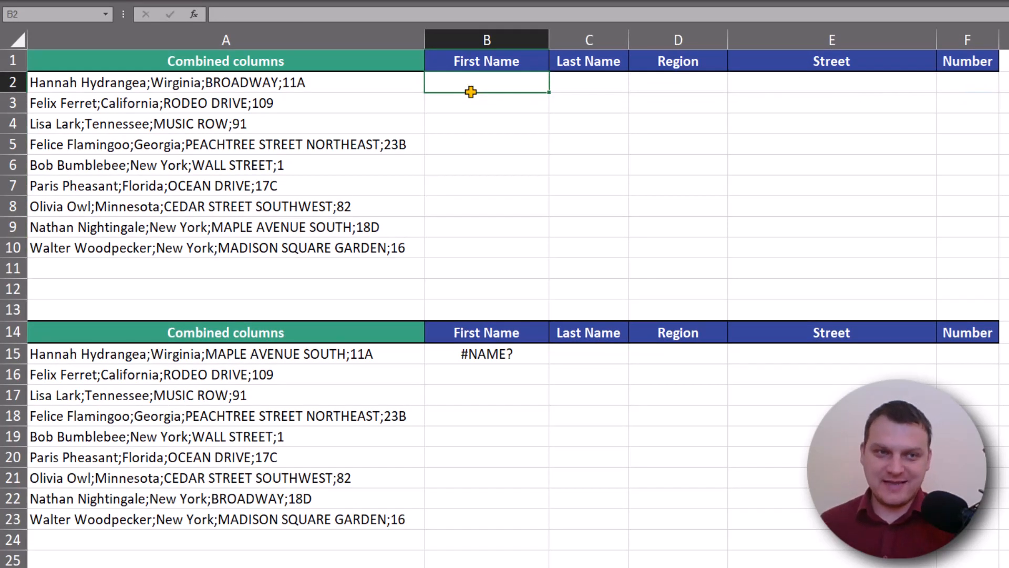
- Extract the text before the first semicolon by entering =TEXTBEFORE(A2,";") in B2
text(=t)
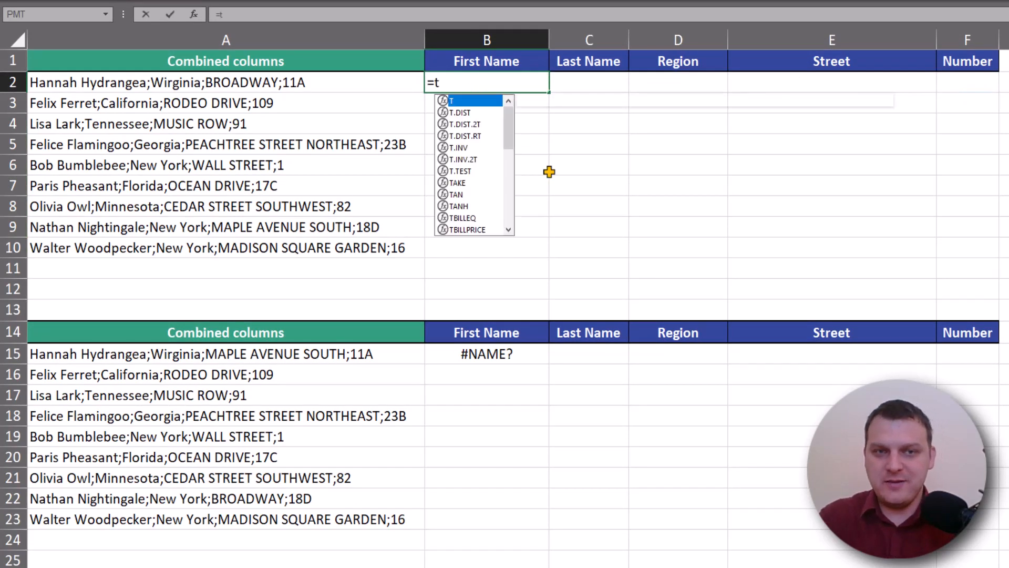
text(e)
key(Down)
key(Down)
key(Tab)
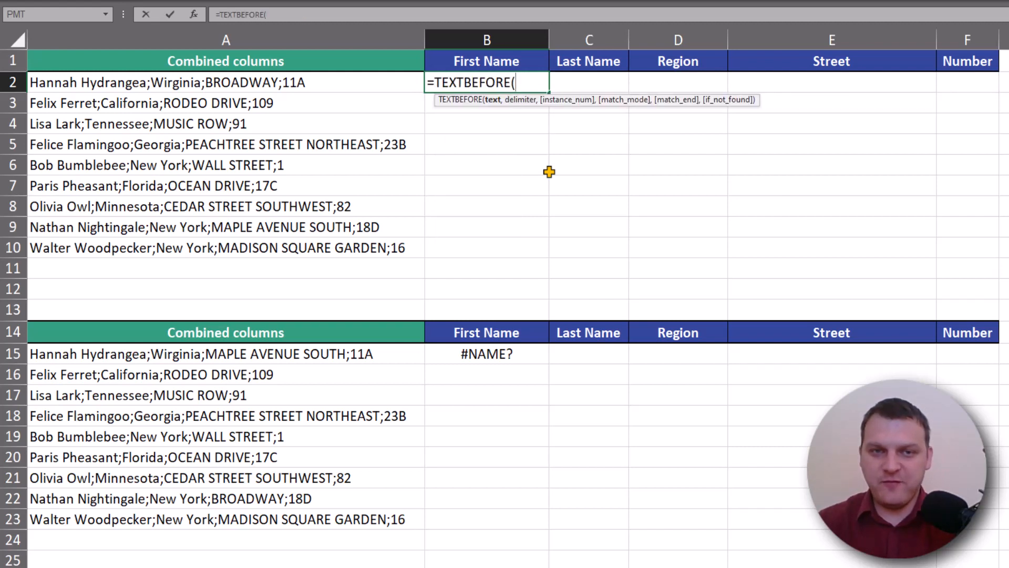
click(323, 78)
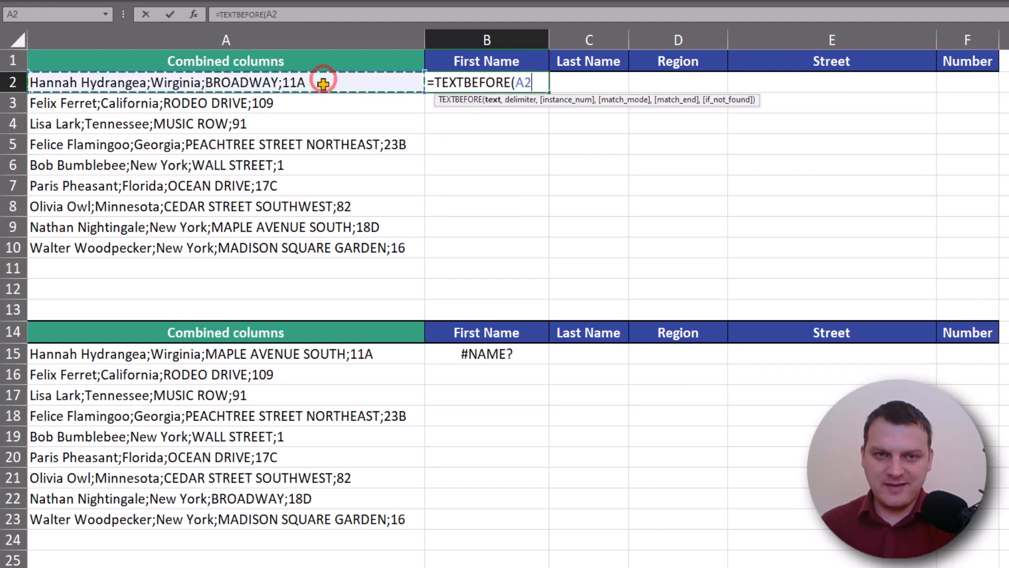
text(,)
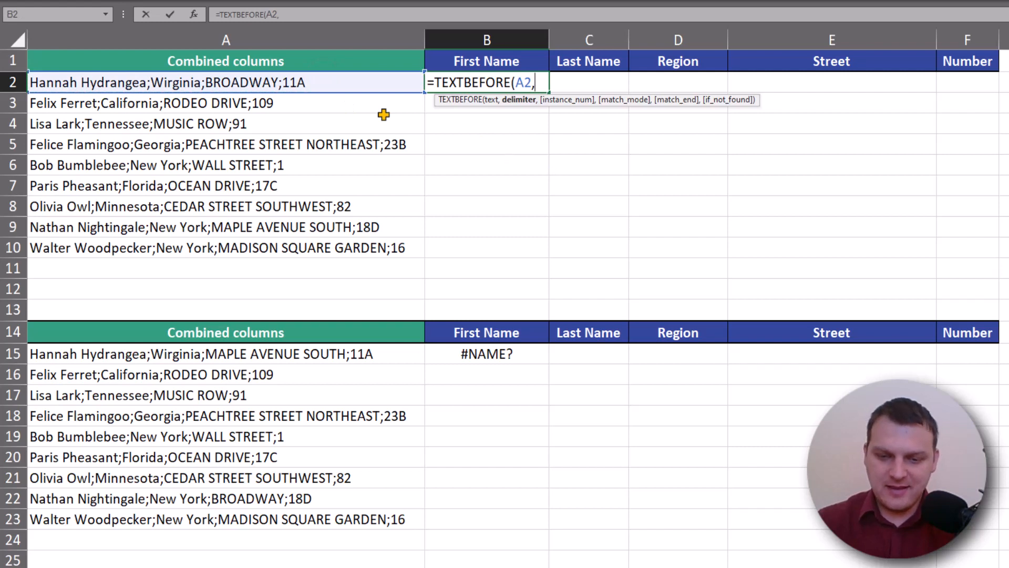
text(";"))
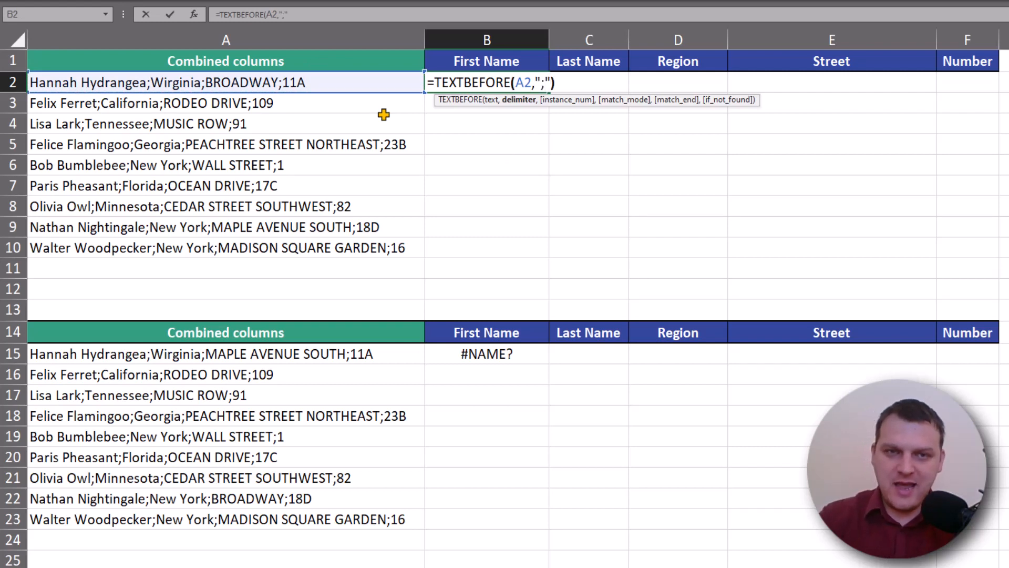
key(Return)
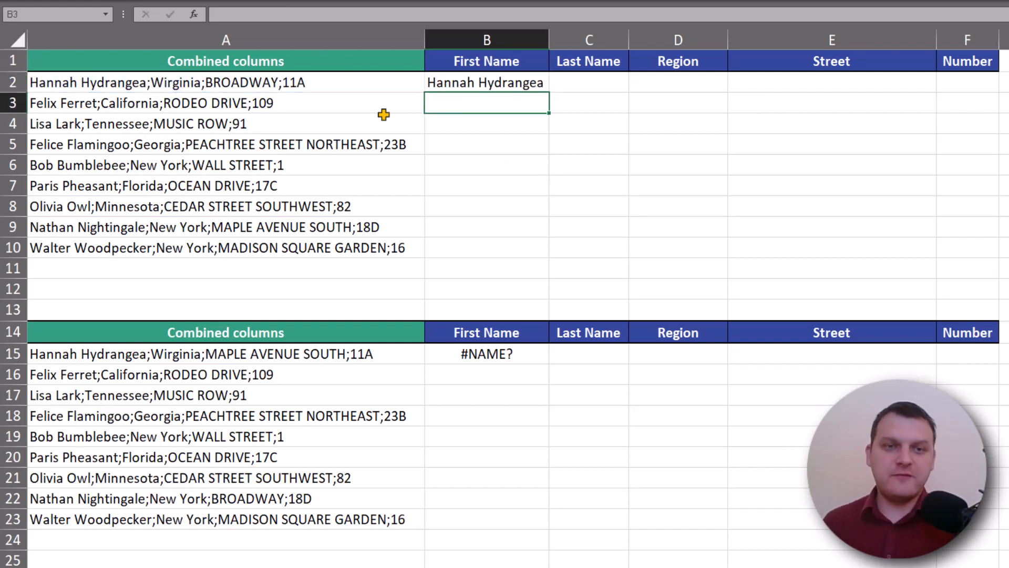
- Wrap the B2 formula in TEXTSPLIT with a space as column delimiter, giving =TEXTSPLIT(TEXTBEFORE(A2,";")," ")
double_click(525, 79)
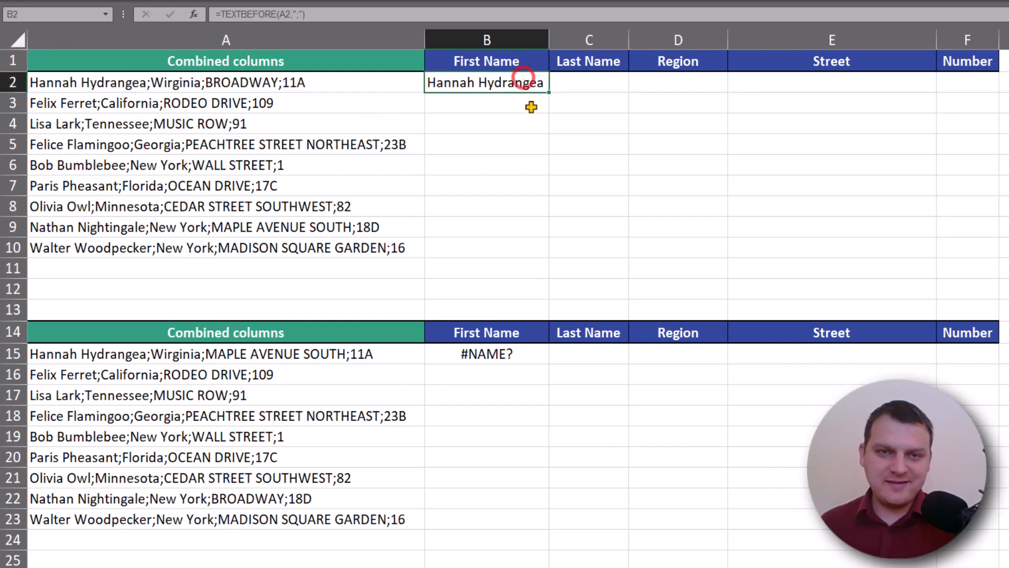
click(434, 84)
text(tex)
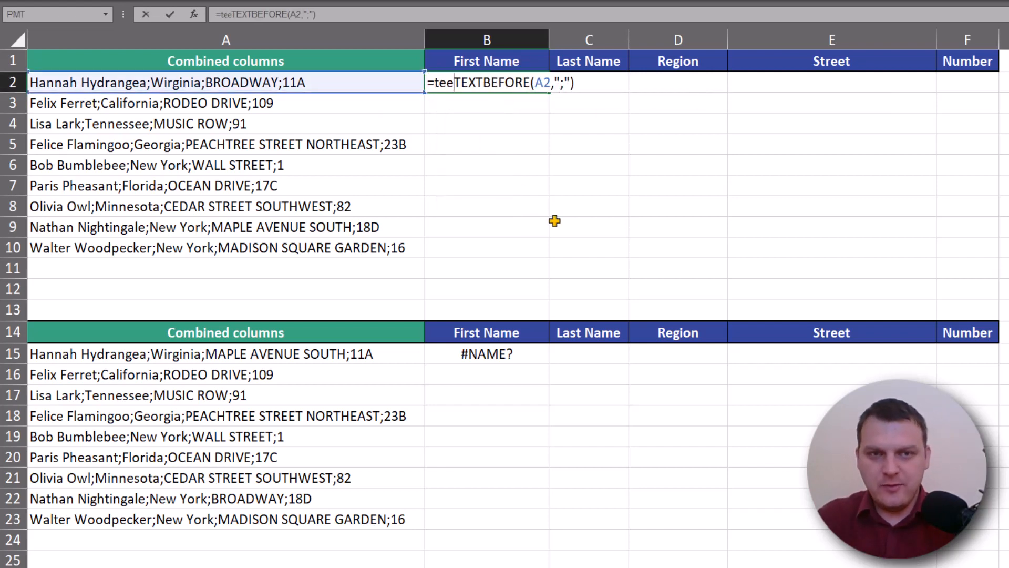
text(tsplit)
key(Tab)
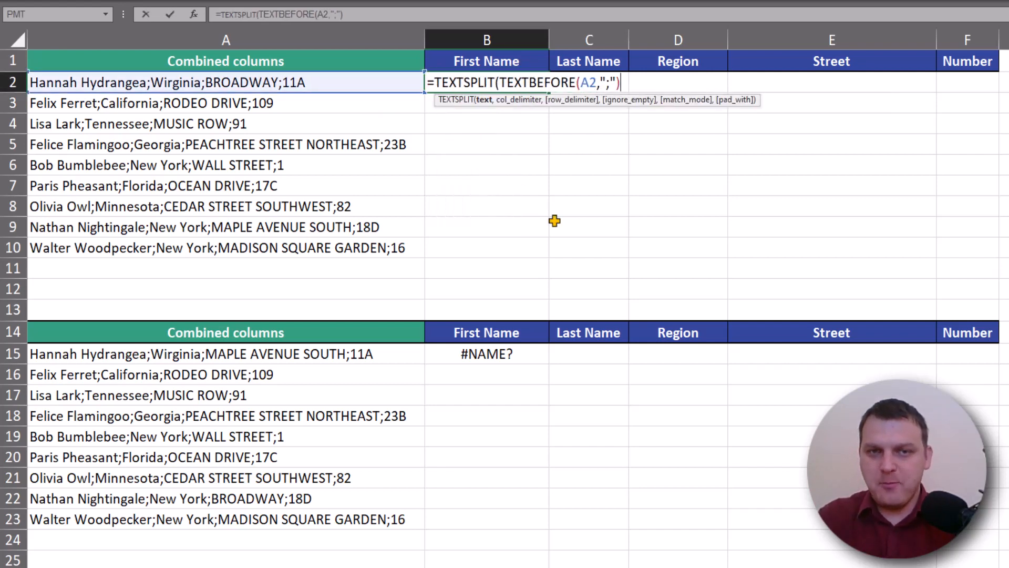
text(,";");")
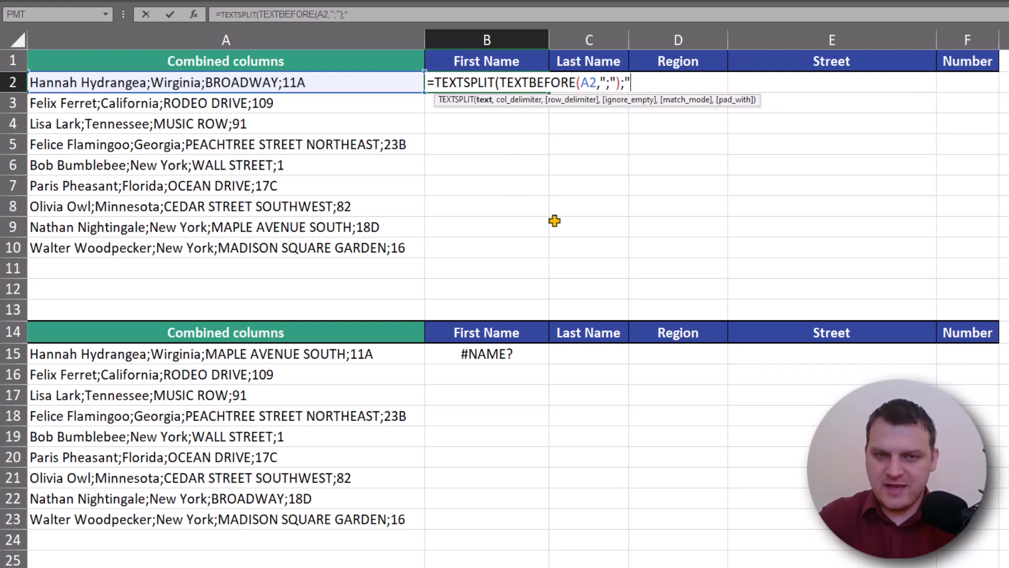
text( "))
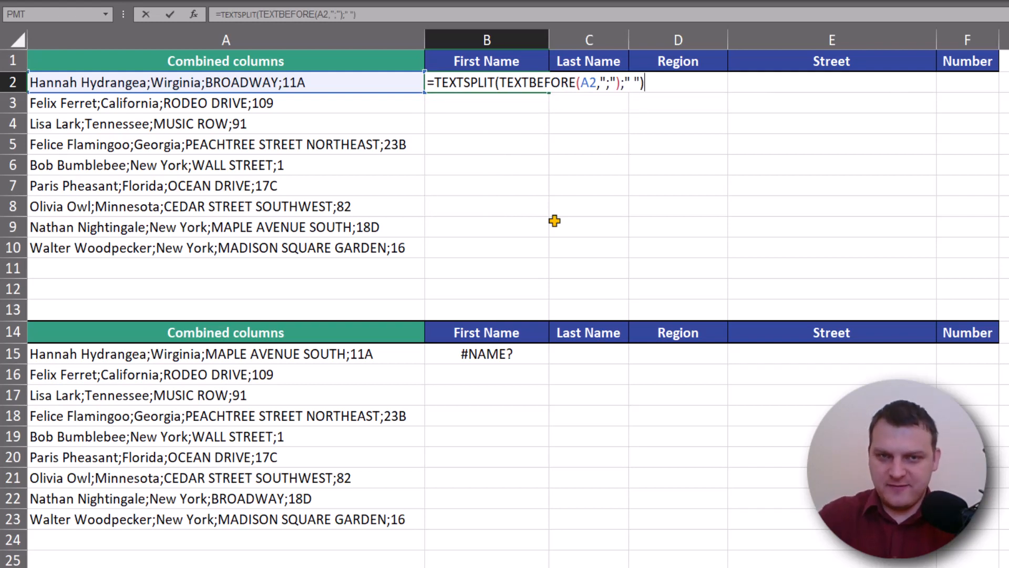
key(Return)
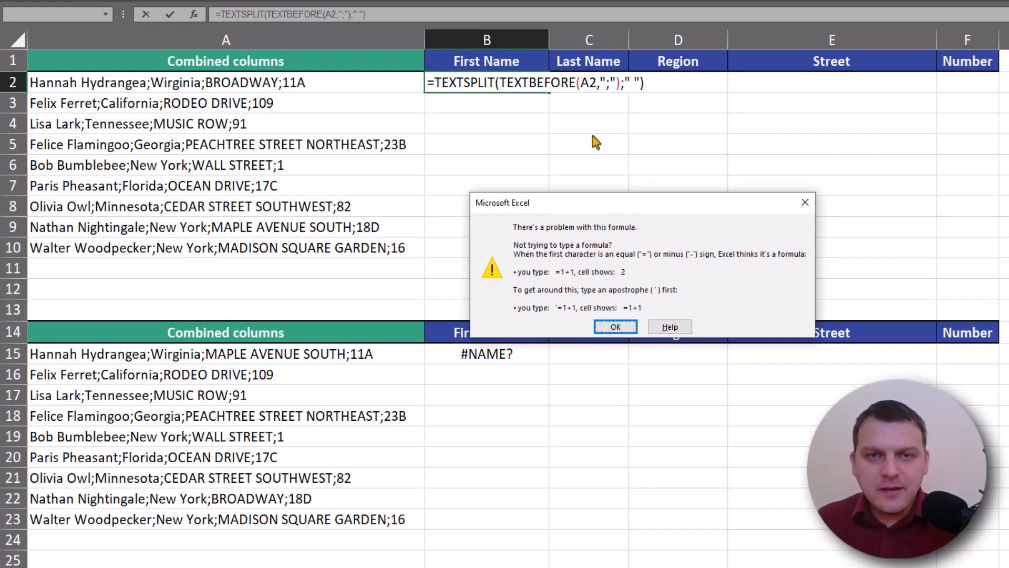
key(Return)
key(BackSpace)
text(,)
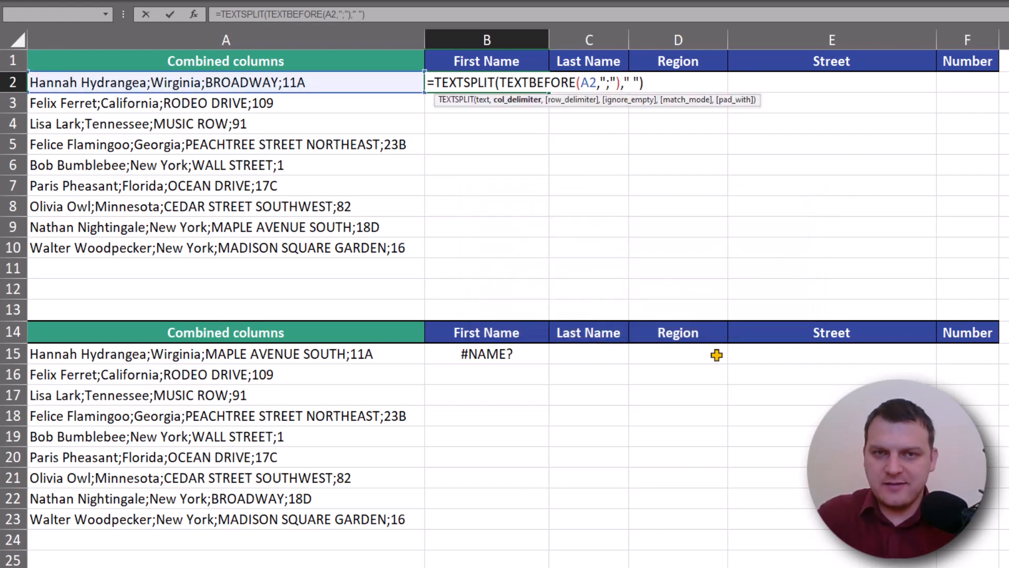
key(Return)
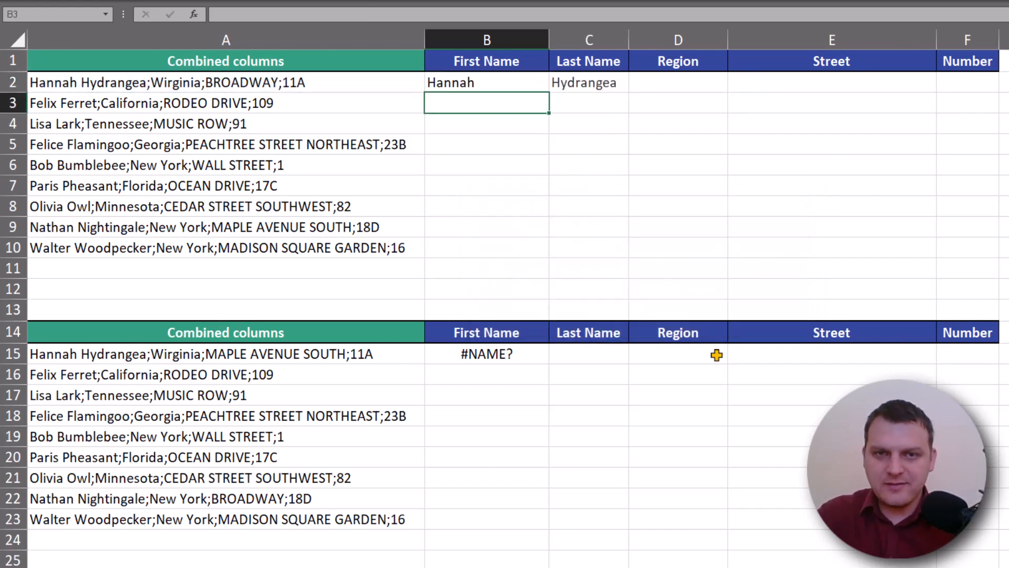
click(476, 79)
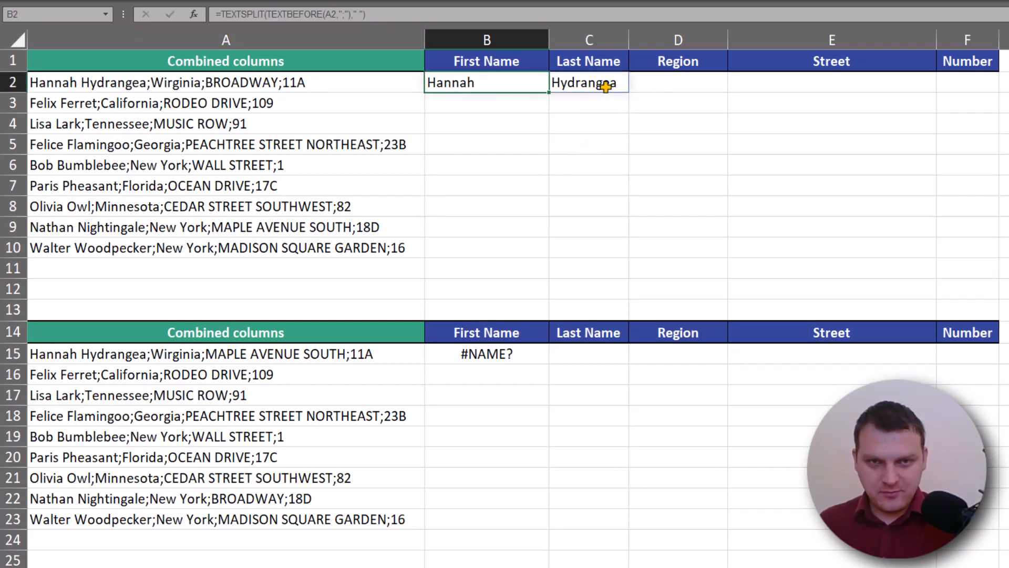
key(F2)
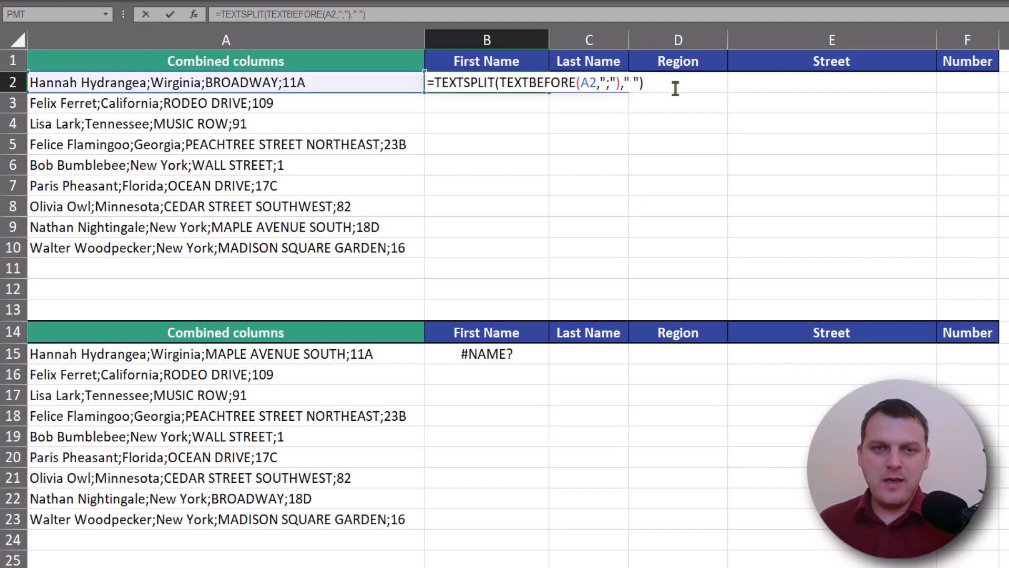
key(Return)
- Extract the text after the first semicolon by entering =TEXTAFTER(A2,";") in D2
click(671, 87)
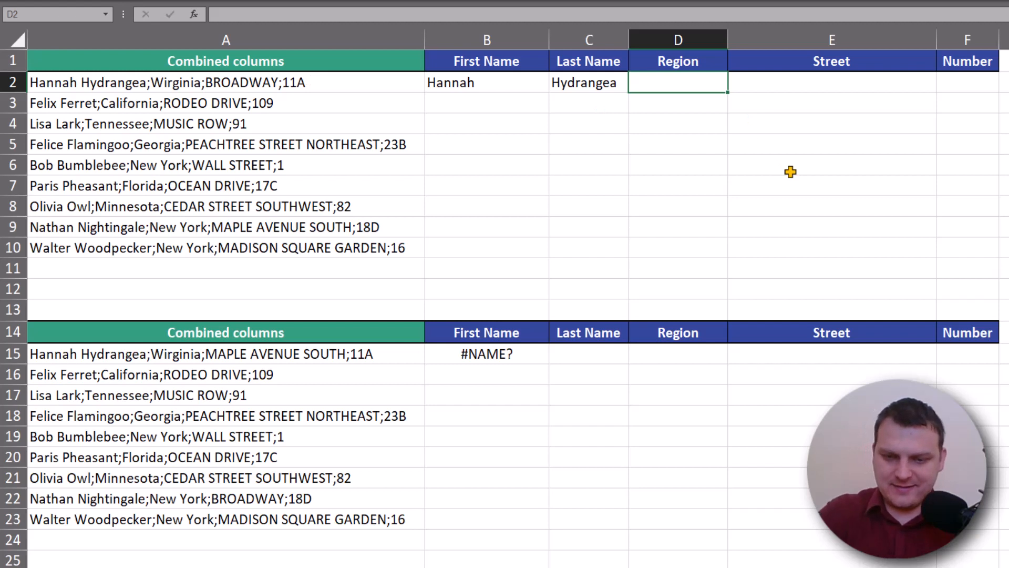
text(=te)
key(Down)
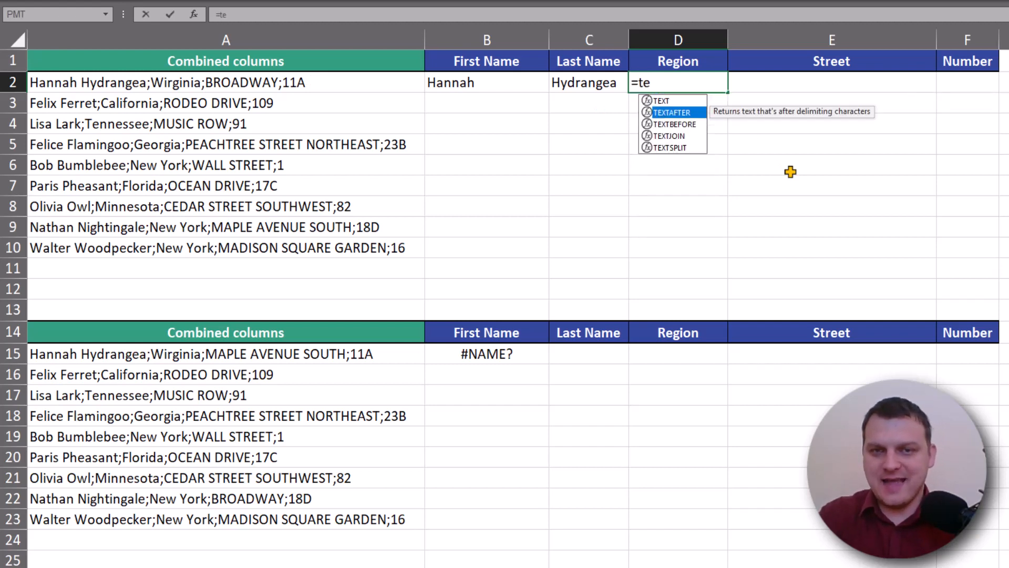
key(Down)
key(Up)
key(Tab)
text(a)
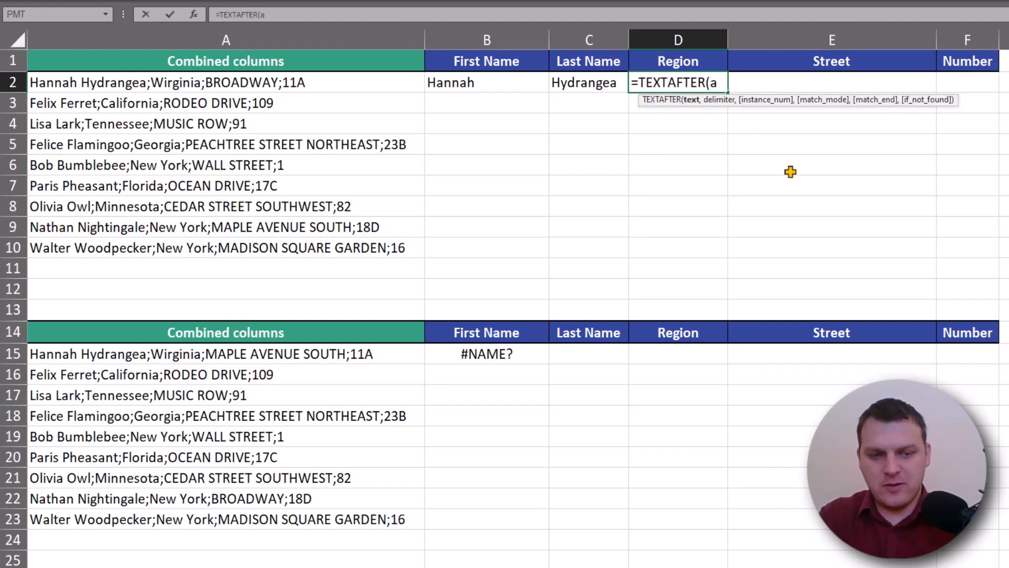
text(2,")
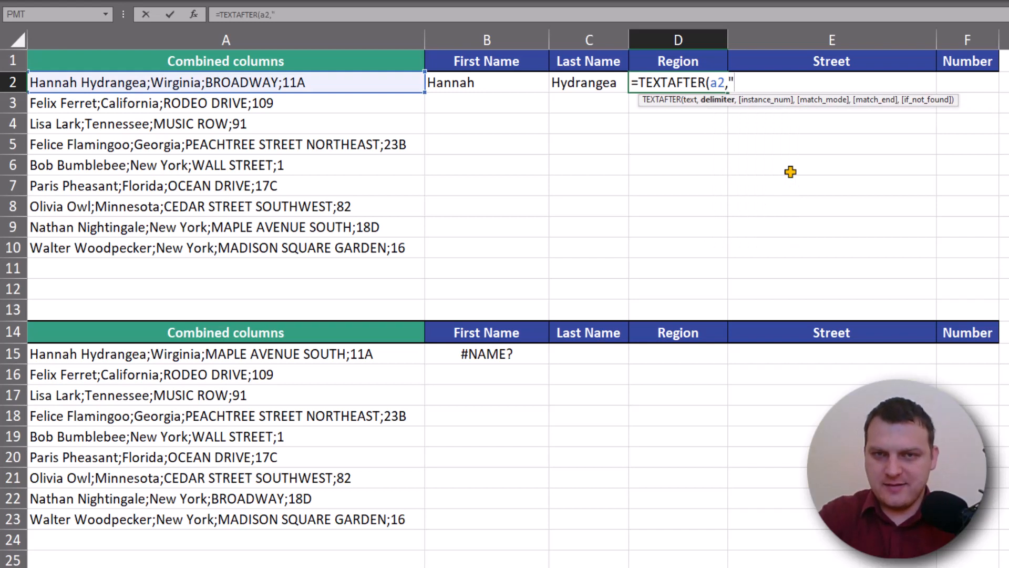
text(;"))
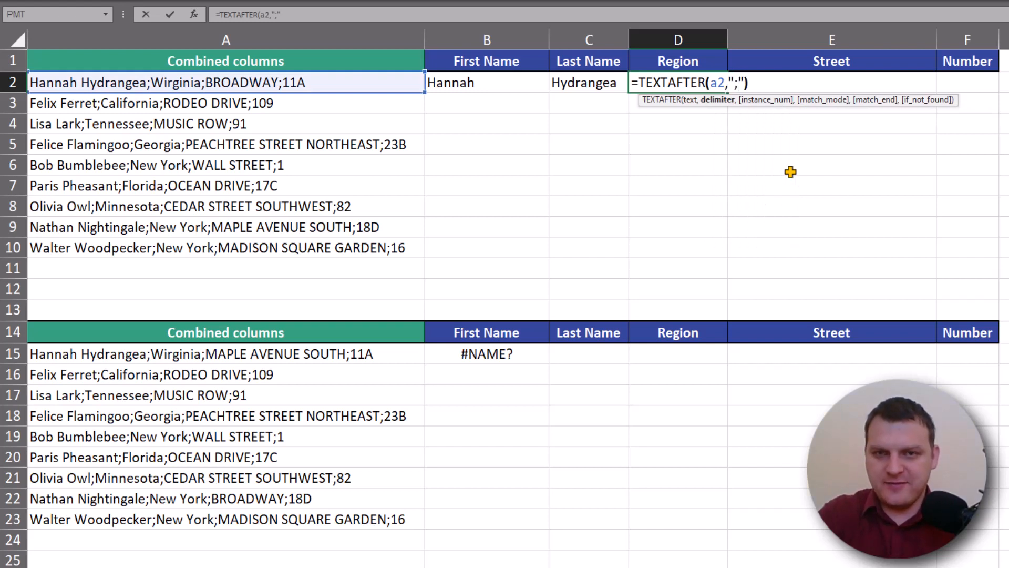
key(Return)
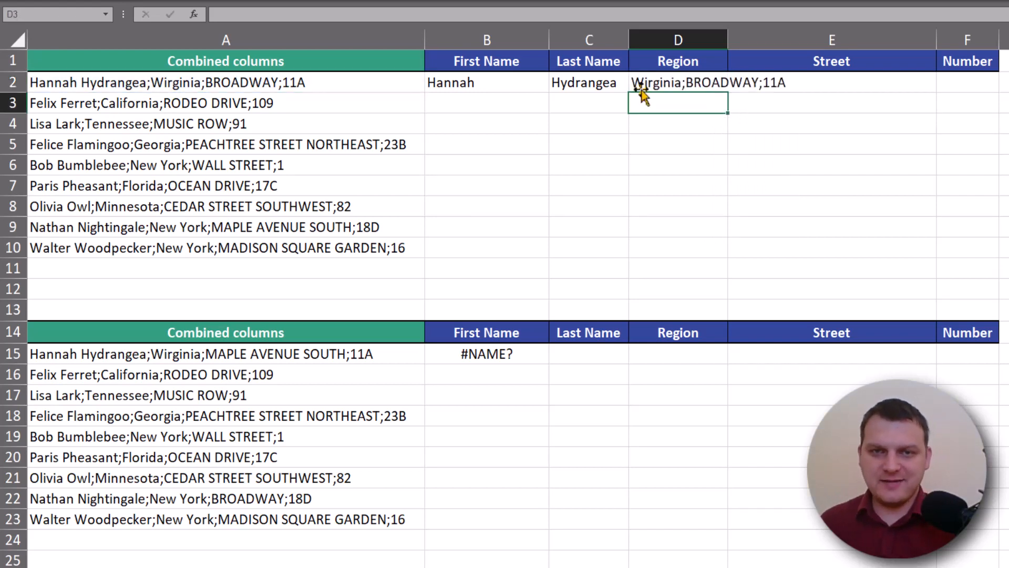
- Wrap the D2 formula in TEXTSPLIT with a semicolon as column delimiter, giving =TEXTSPLIT(TEXTAFTER(A2,";"),";")
click(654, 76)
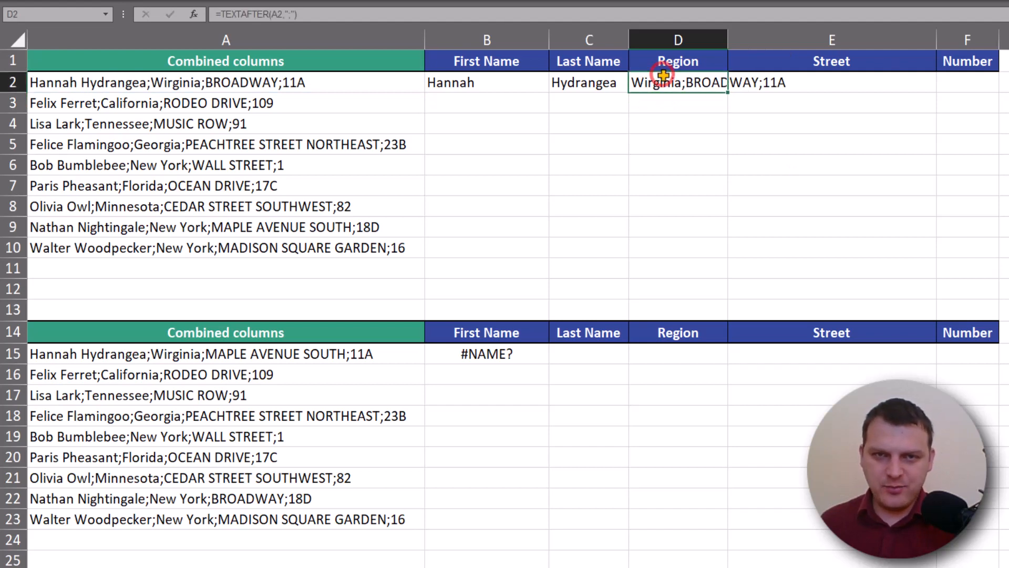
double_click(639, 83)
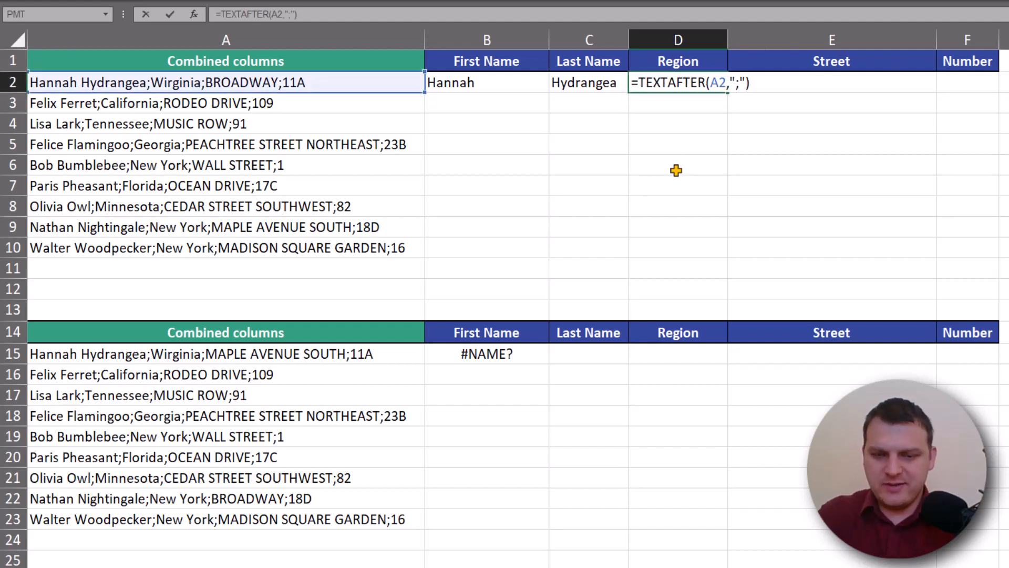
text(spl)
key(Tab)
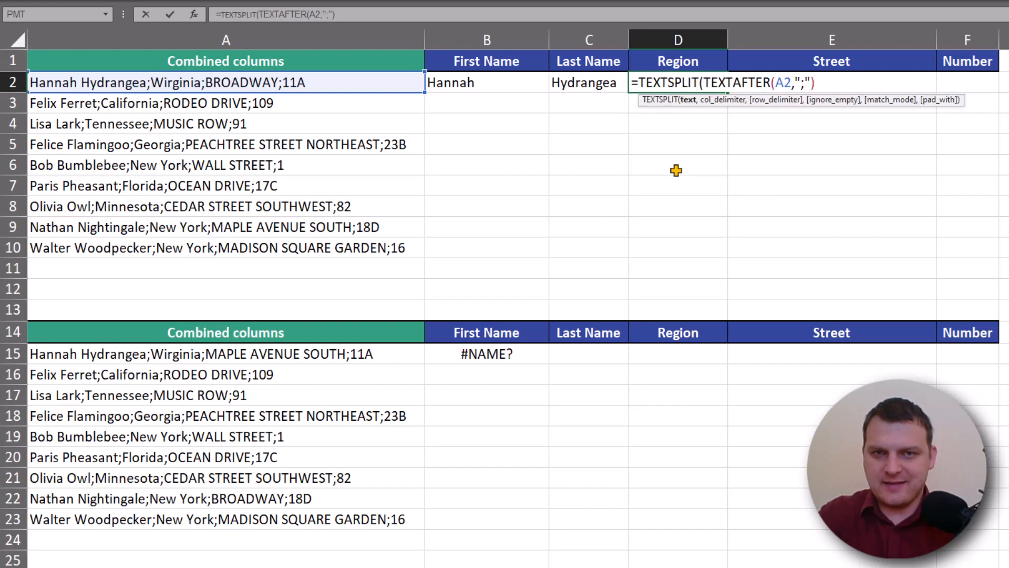
text(,)
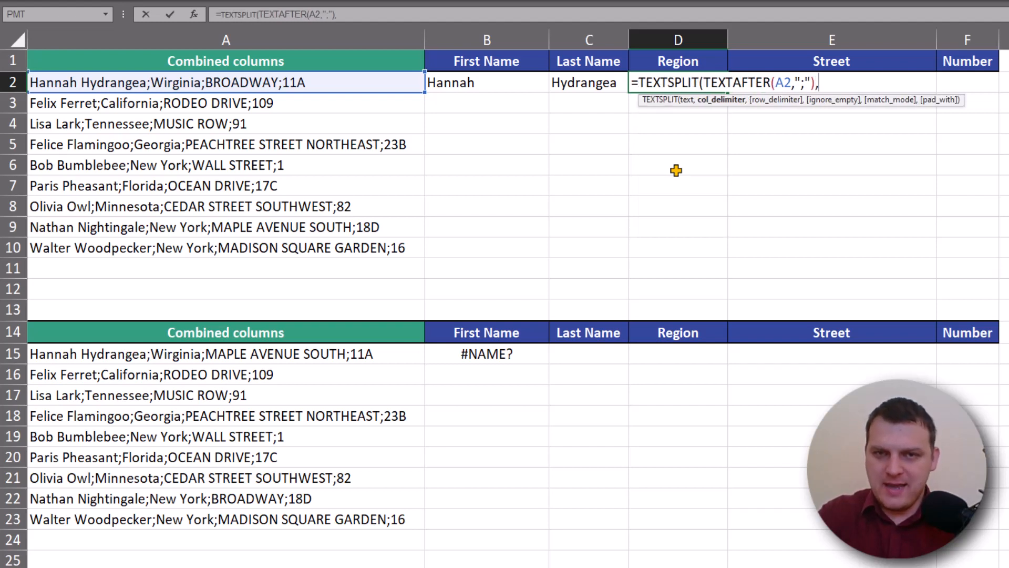
text(";"))
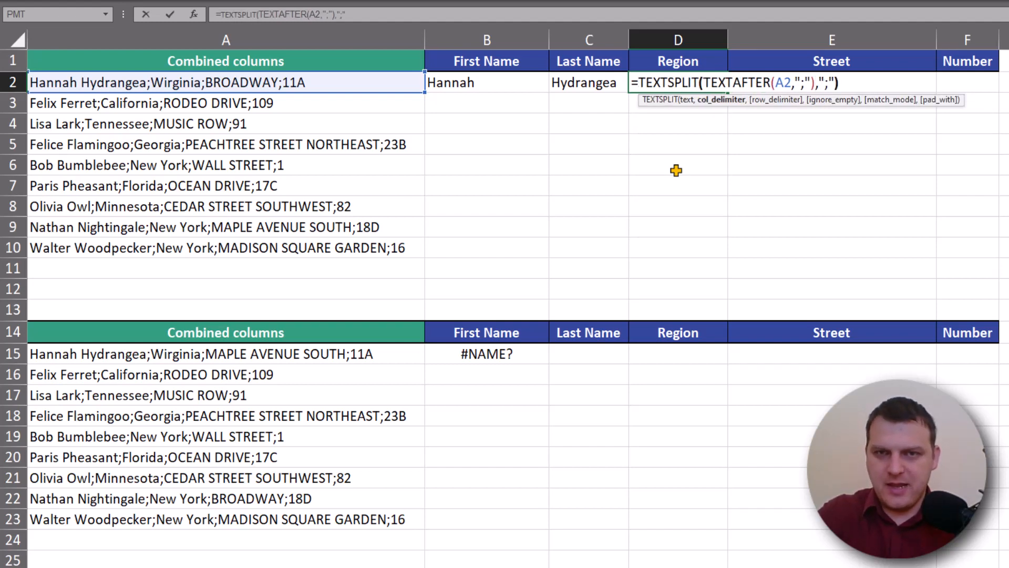
key(Return)
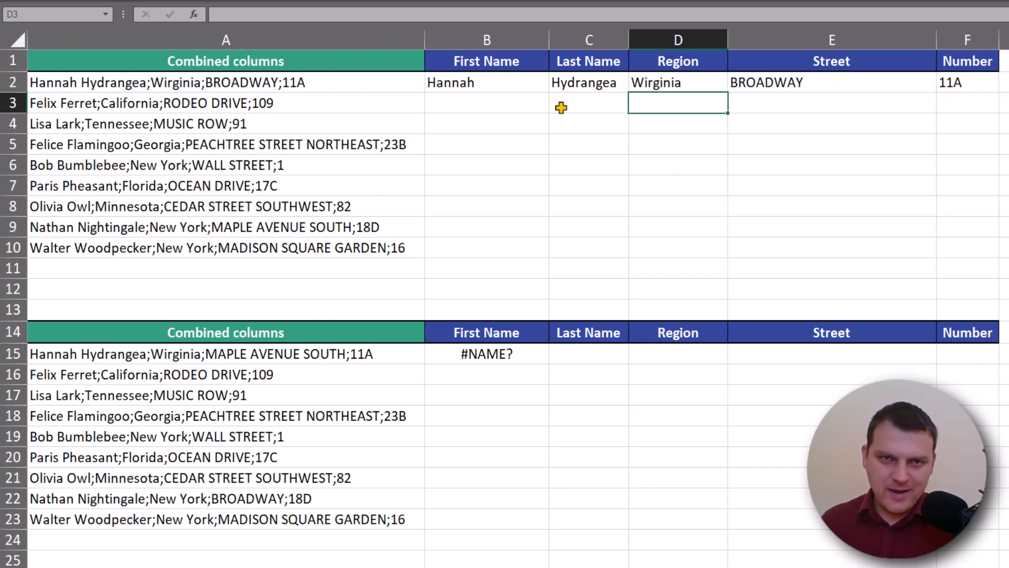
- Fill the B2 and D2 formulas down to row 10, clearing the surplus formula in B11
click(470, 83)
drag(548, 95, 528, 268)
click(525, 266)
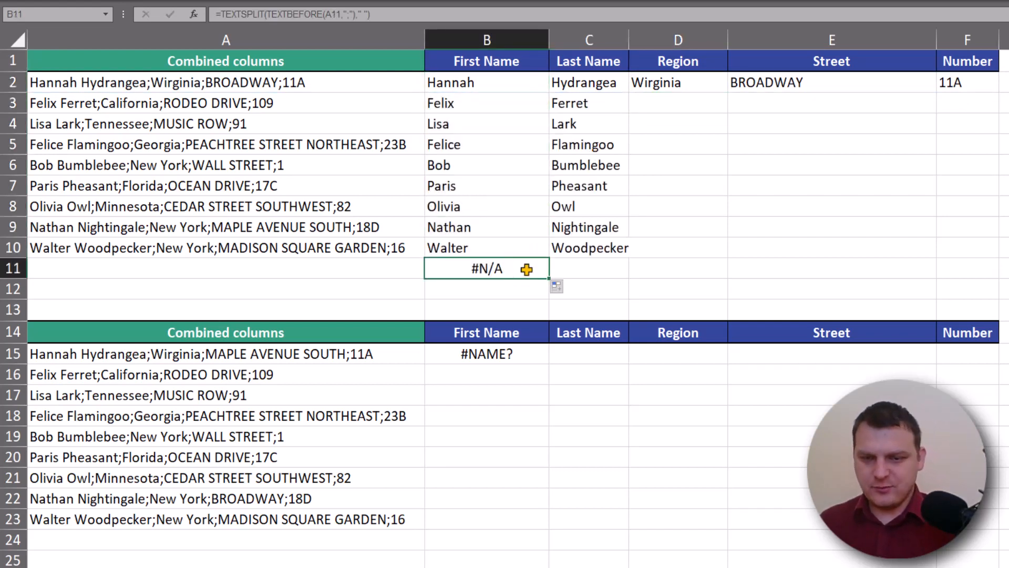
key(Delete)
click(688, 83)
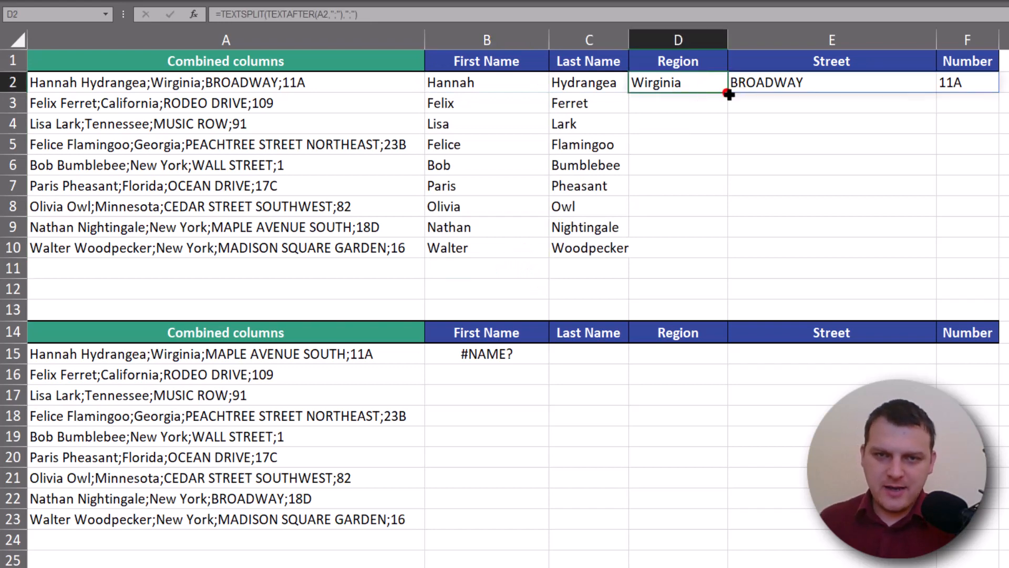
drag(730, 93, 730, 255)
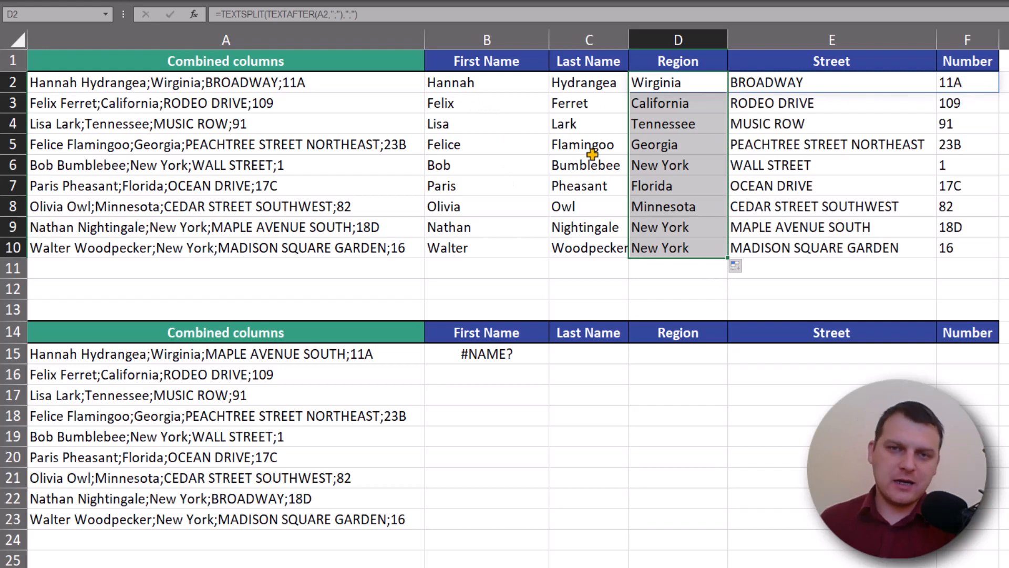
- Clear the old formula from B15 and check the formulas in B2 and D2
click(523, 360)
key(Delete)
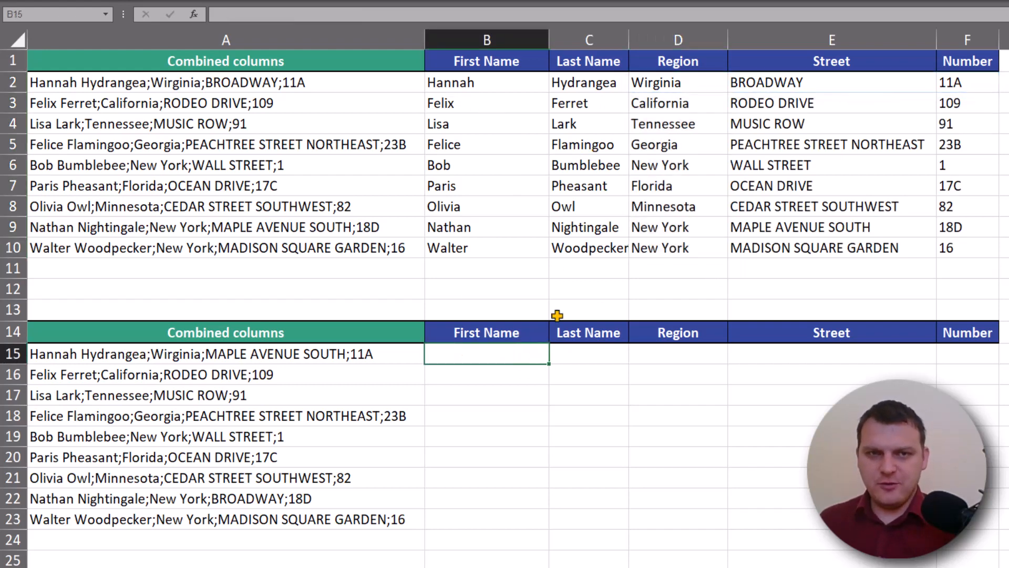
click(488, 89)
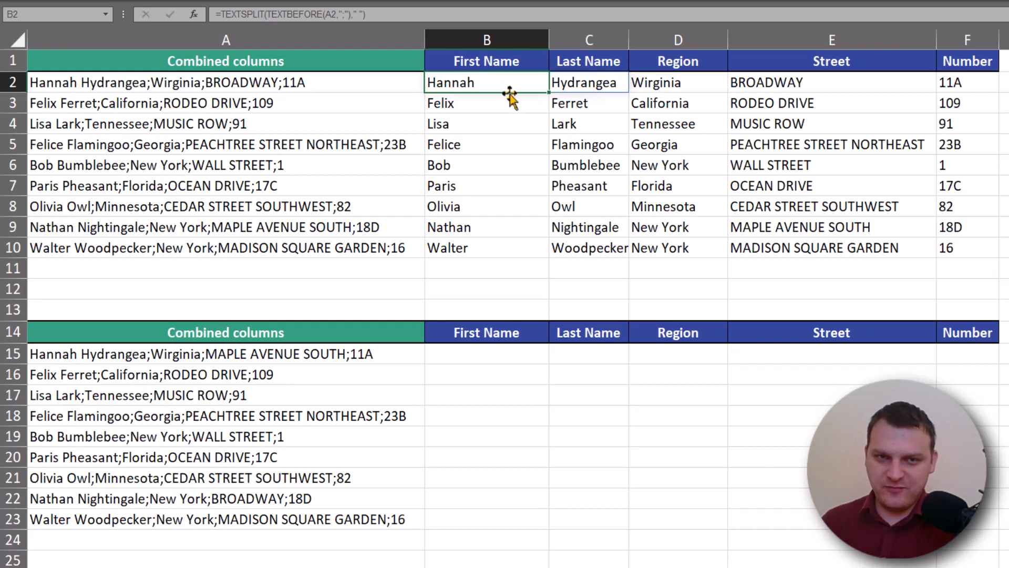
click(691, 87)
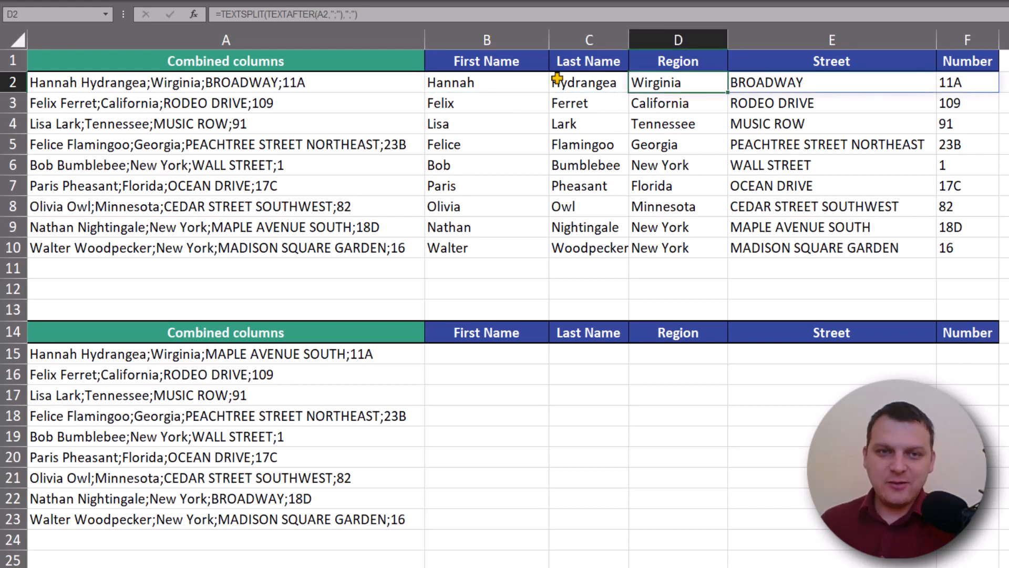
- Enter the placeholder formula =HSTACK(1,2) in B15 and inspect the cells it spills into
click(517, 351)
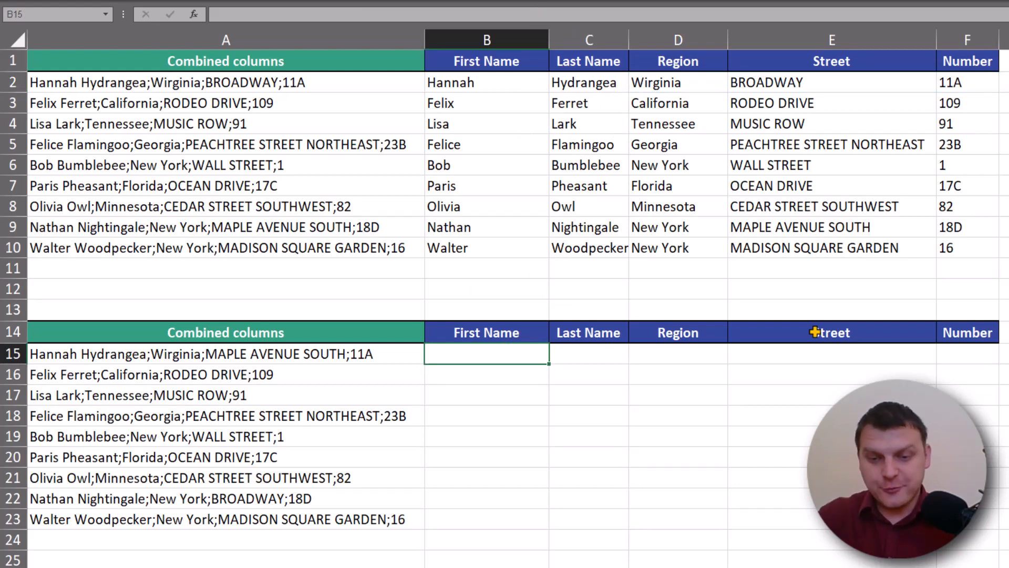
text(=hs)
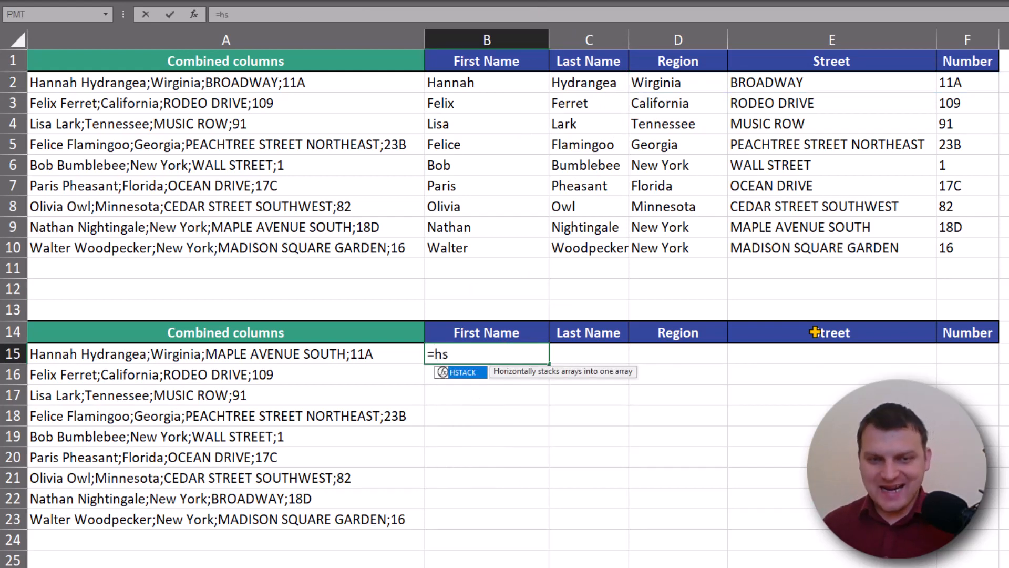
key(Tab)
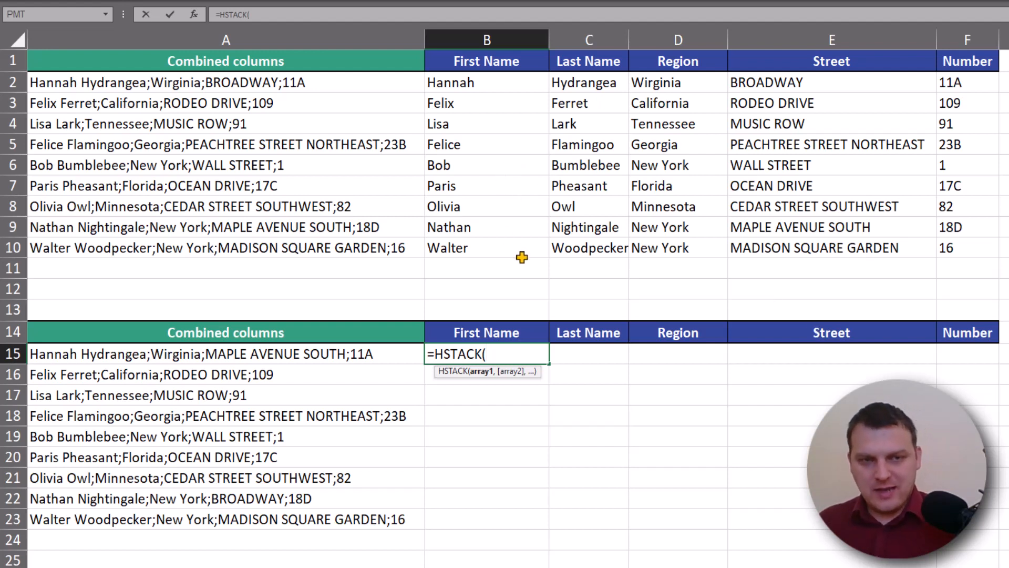
text(,2)
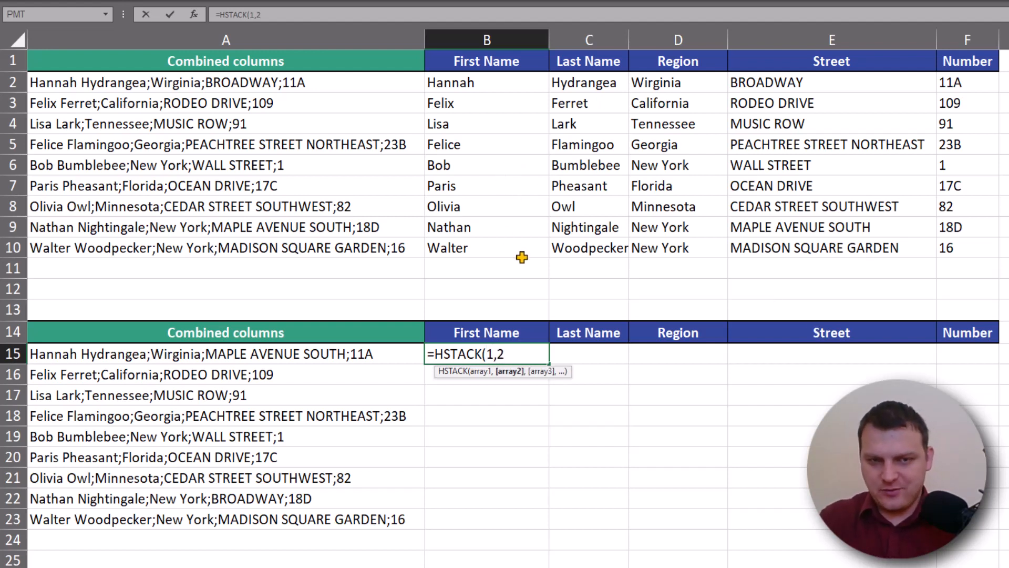
text())
key(Return)
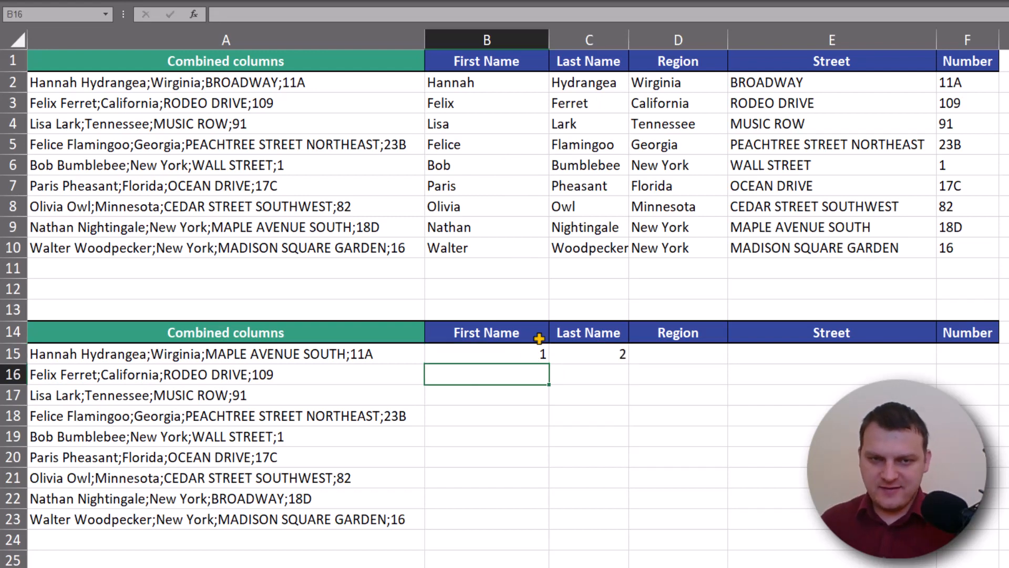
drag(522, 351, 591, 353)
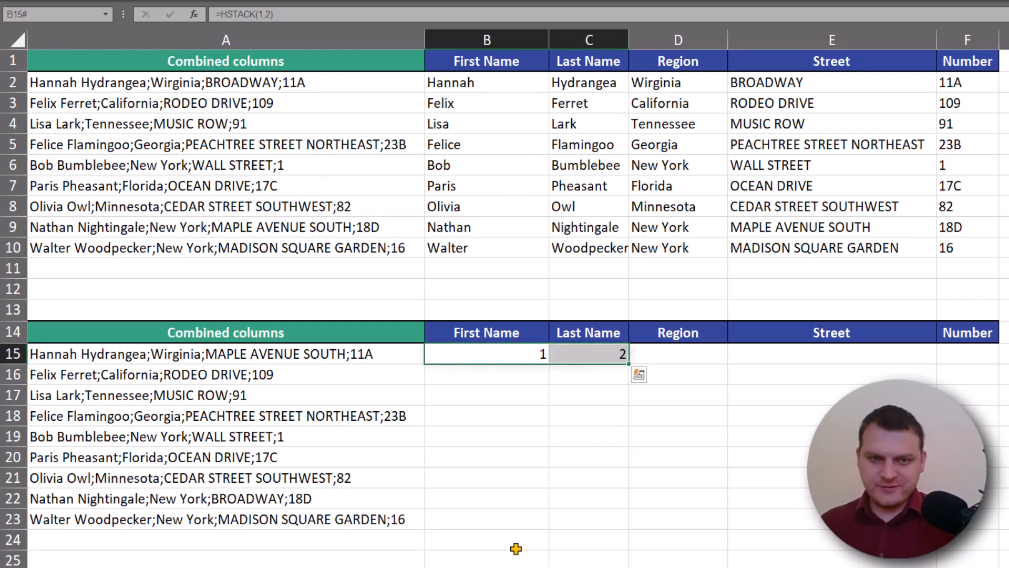
- Copy the formula text in B2 without its equals sign, leaving the cell unedited
click(535, 81)
key(F2)
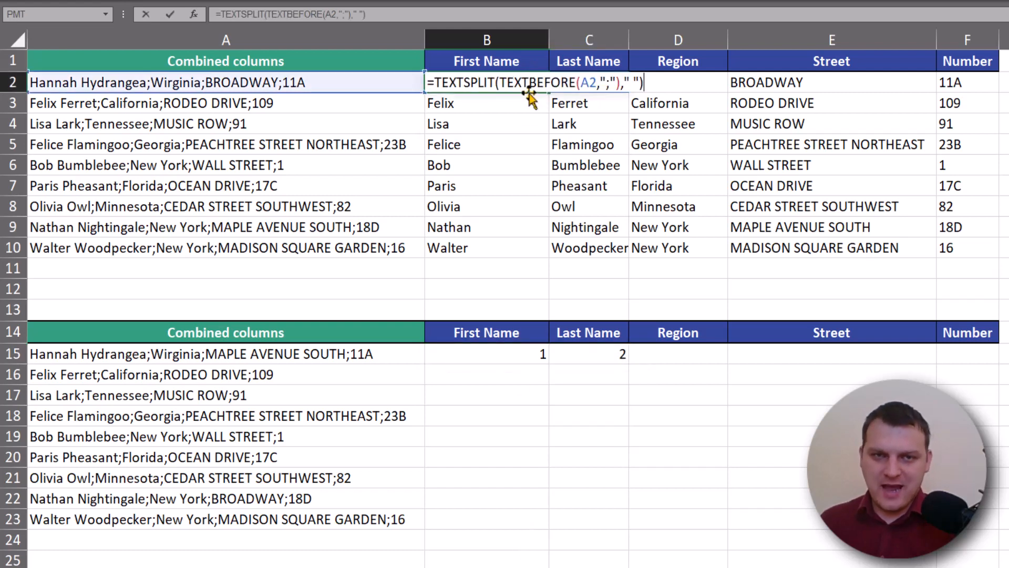
key(shift+Home)
key(ctrl+c)
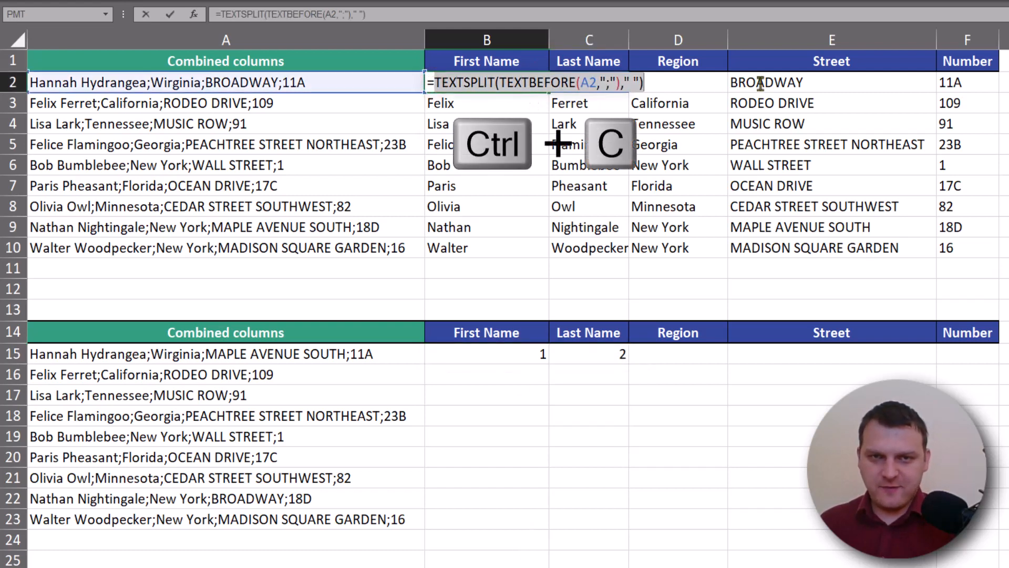
key(Escape)
- Replace the first HSTACK argument in B15 with the copied text, giving =HSTACK(TEXTSPLIT(TEXTBEFORE(A2,";")," "),2), and inspect the spilled cells
click(504, 352)
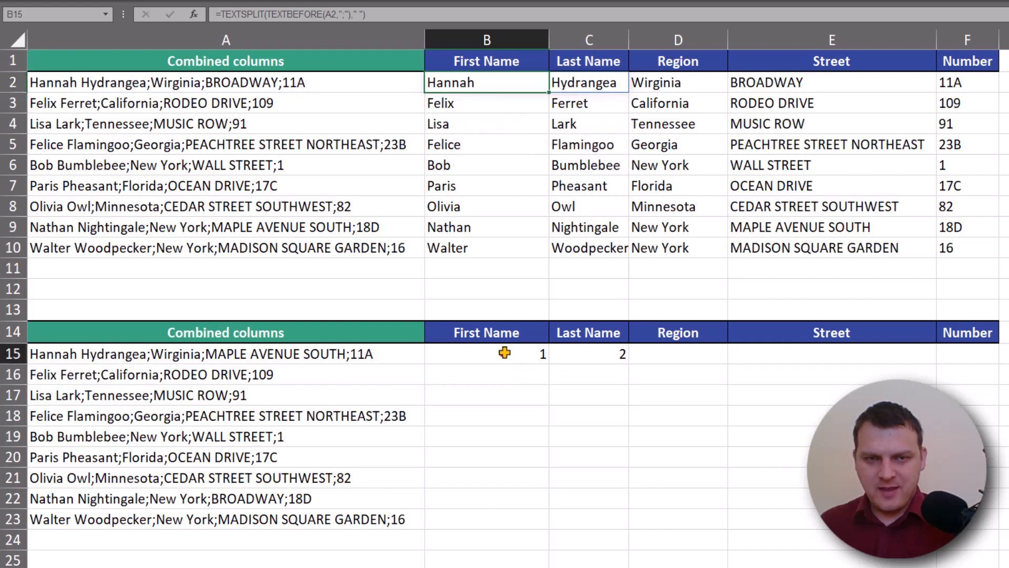
key(F2)
double_click(492, 353)
key(ctrl+v)
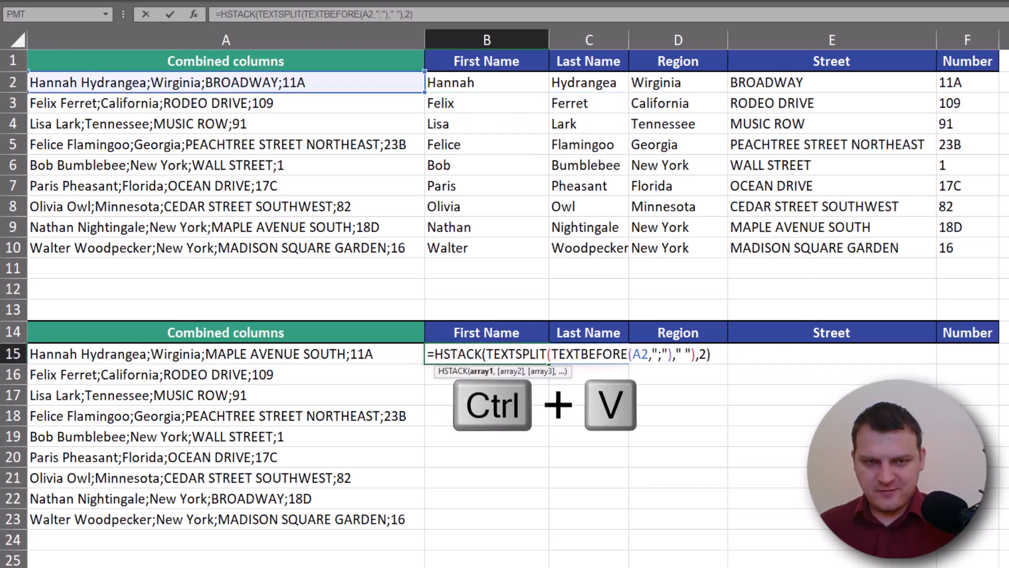
key(Return)
click(489, 353)
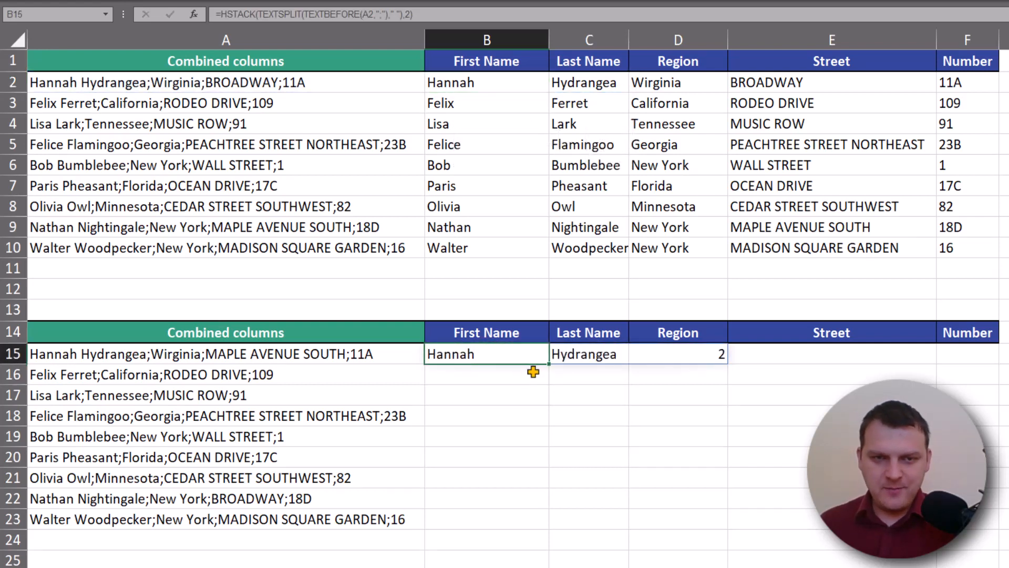
click(586, 353)
click(676, 356)
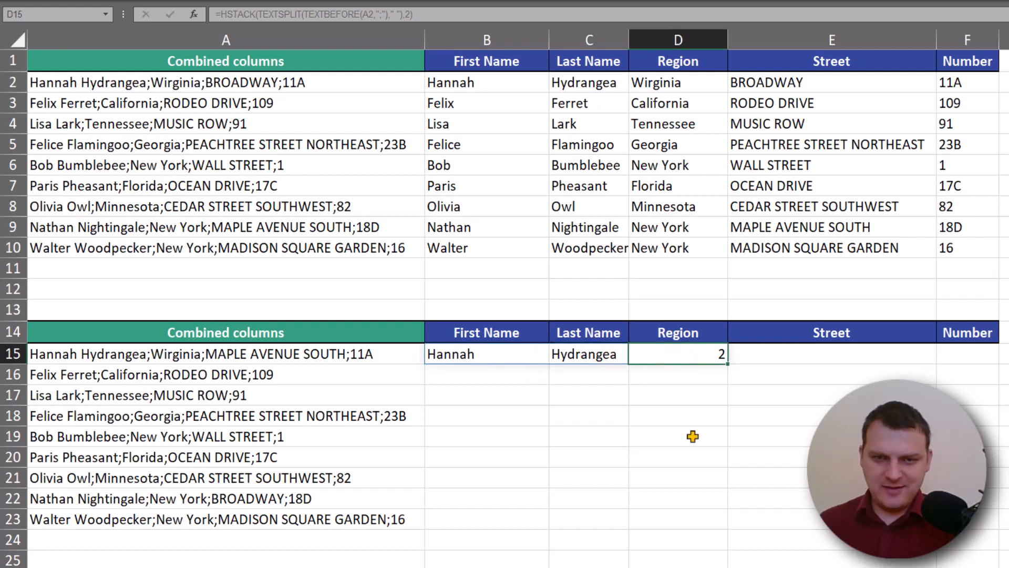
- Copy the formula text in D2 without its equals sign, leaving the cell unedited
click(672, 82)
double_click(671, 83)
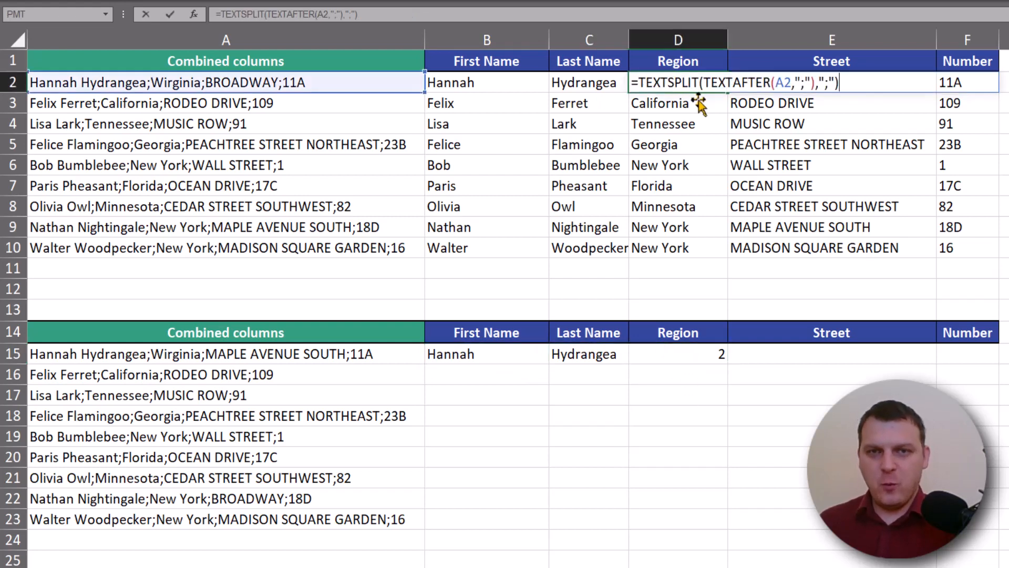
drag(633, 83, 840, 82)
key(ctrl+c)
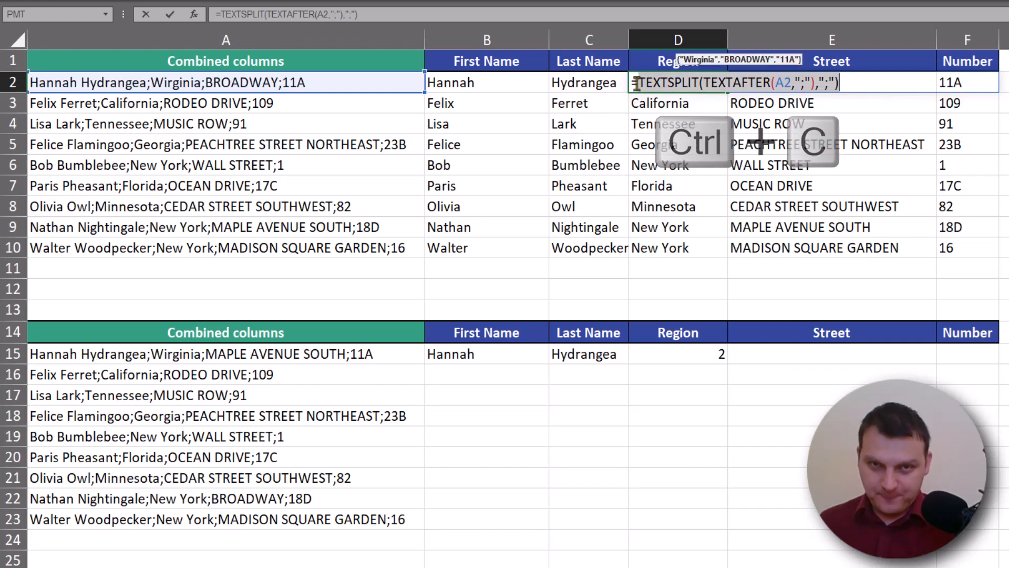
key(Escape)
- Replace the HSTACK argument 2 in B15 with the copied TEXTSPLIT(TEXTAFTER(A2,";"),";") and fill the formula down to row 23
double_click(466, 353)
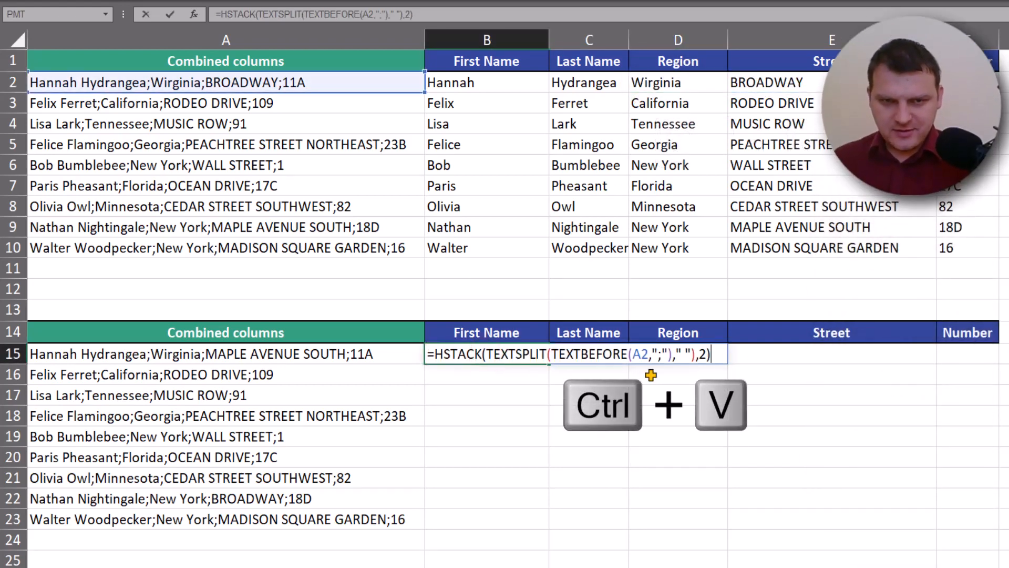
double_click(704, 354)
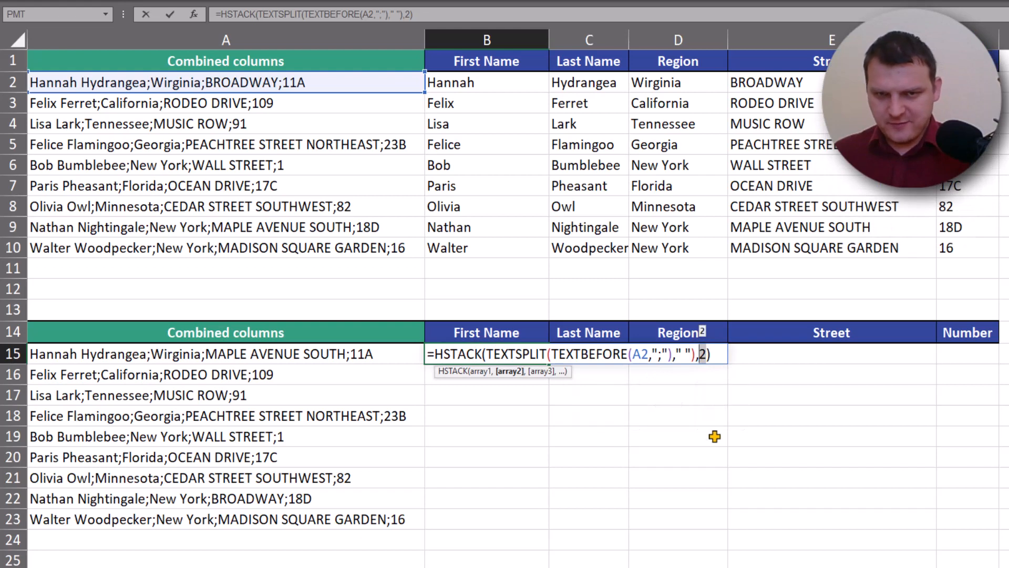
key(ctrl+v)
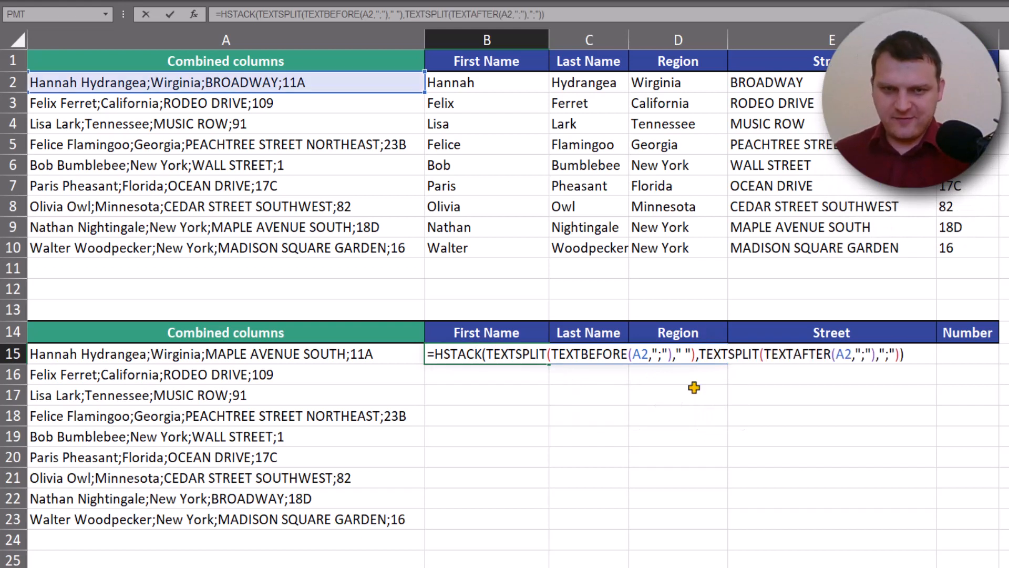
key(Return)
click(500, 354)
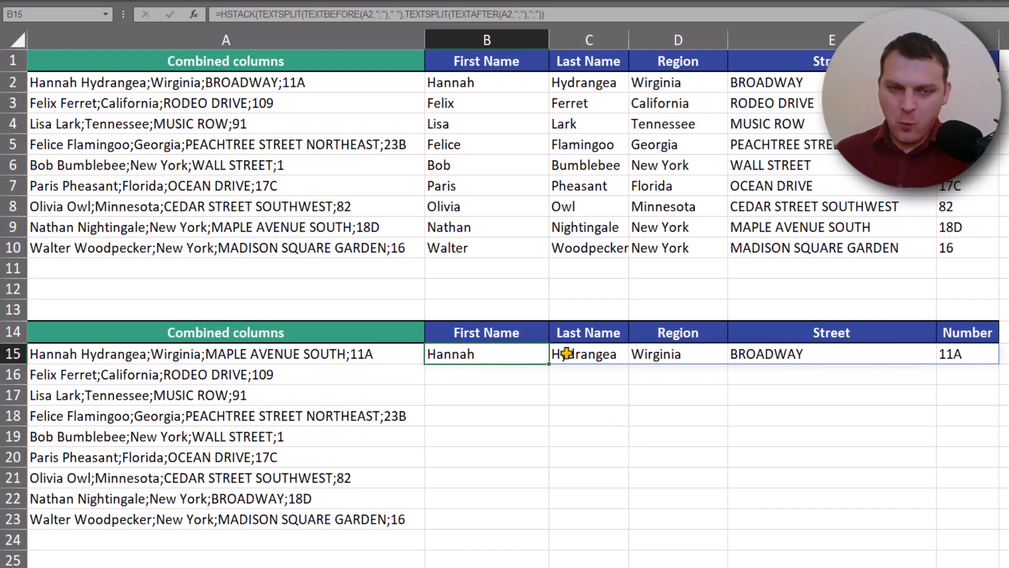
drag(544, 366, 532, 522)
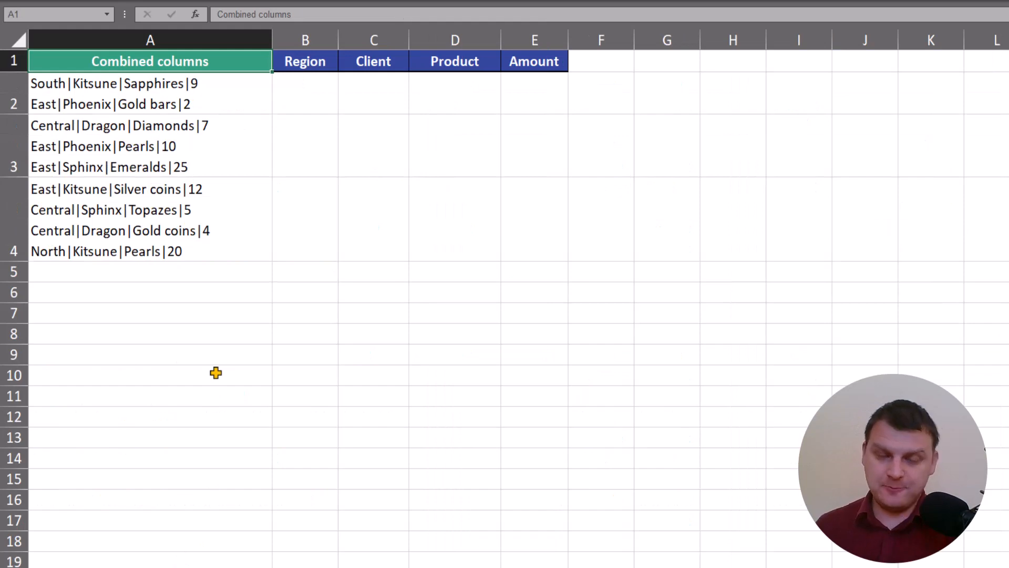
- Examine the pipe-separated, multi-line text in A2 and the empty output area under the Region to Amount headers
click(238, 96)
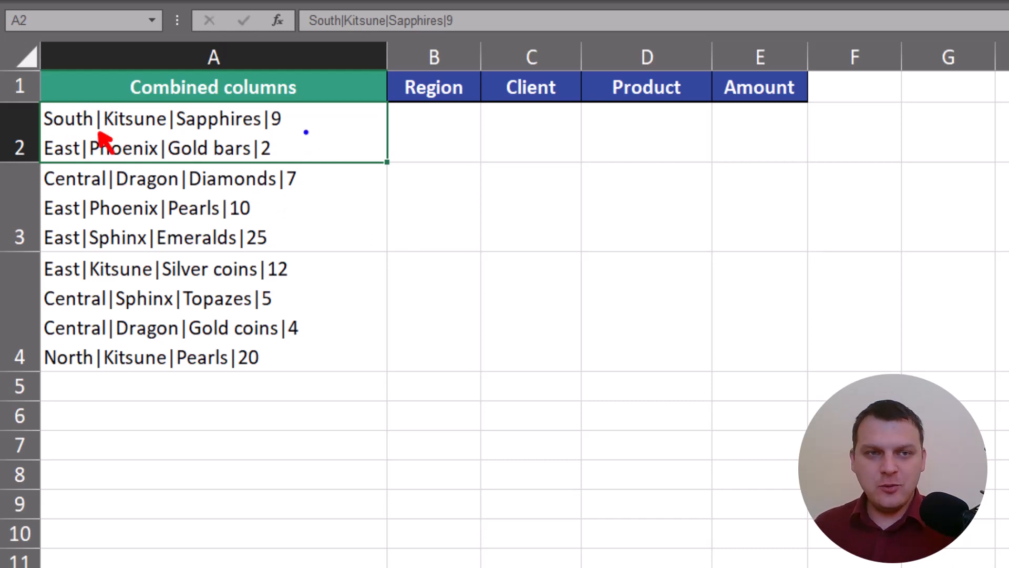
drag(290, 125, 358, 146)
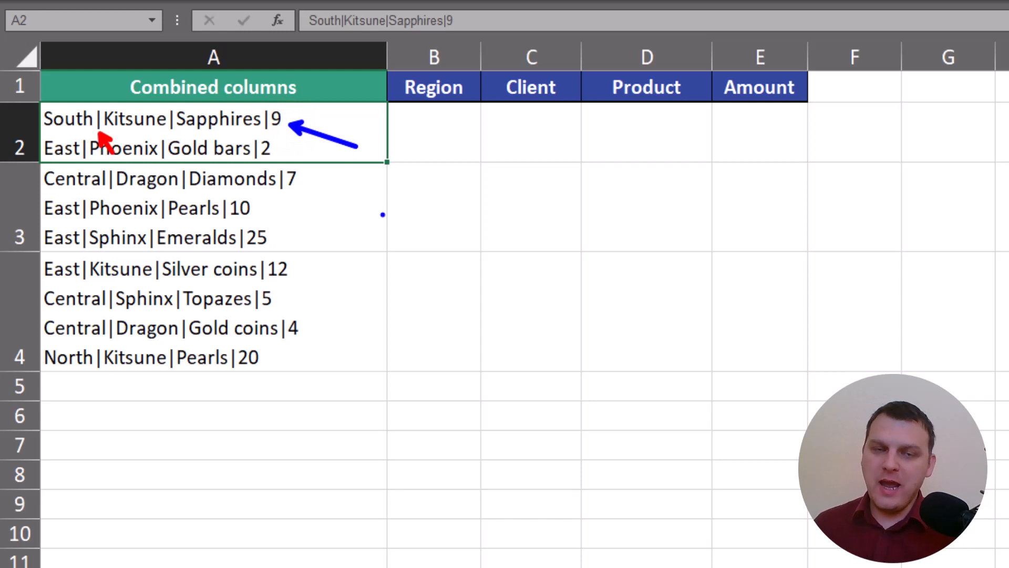
key(Escape)
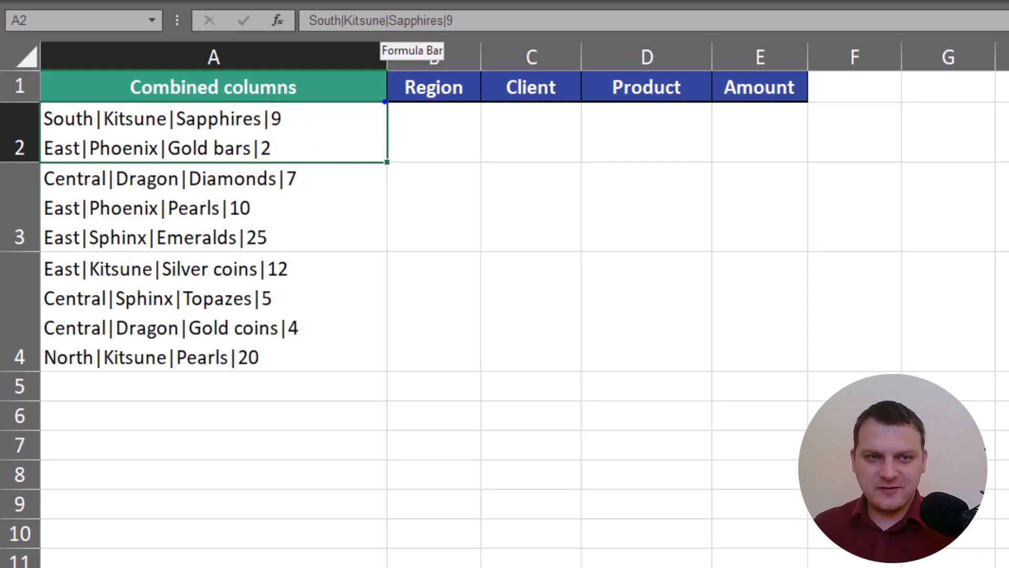
mouse_move(385, 101)
mouse_down()
mouse_move(412, 131)
mouse_move(786, 268)
mouse_move(813, 267)
mouse_up()
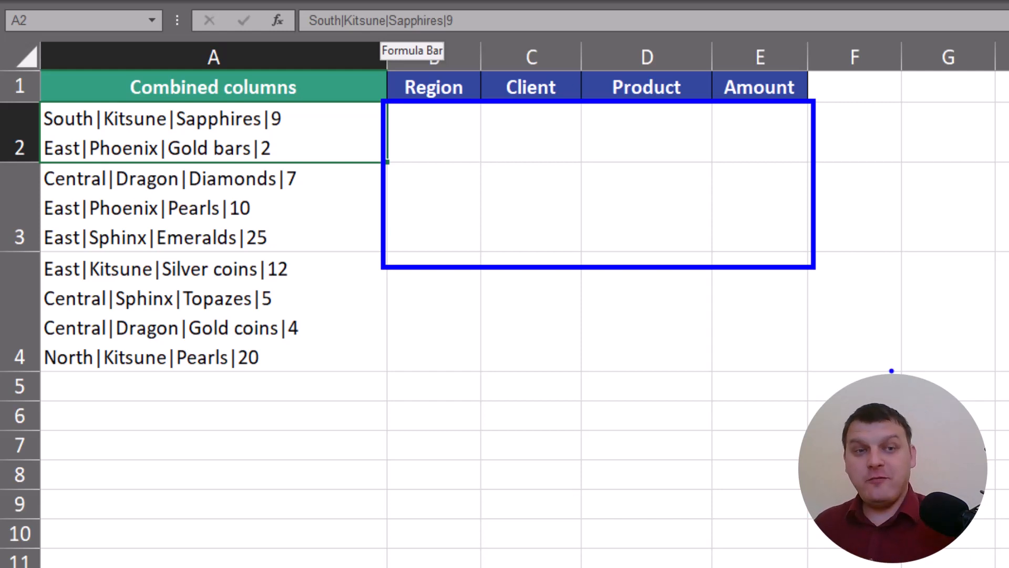
key(Escape)
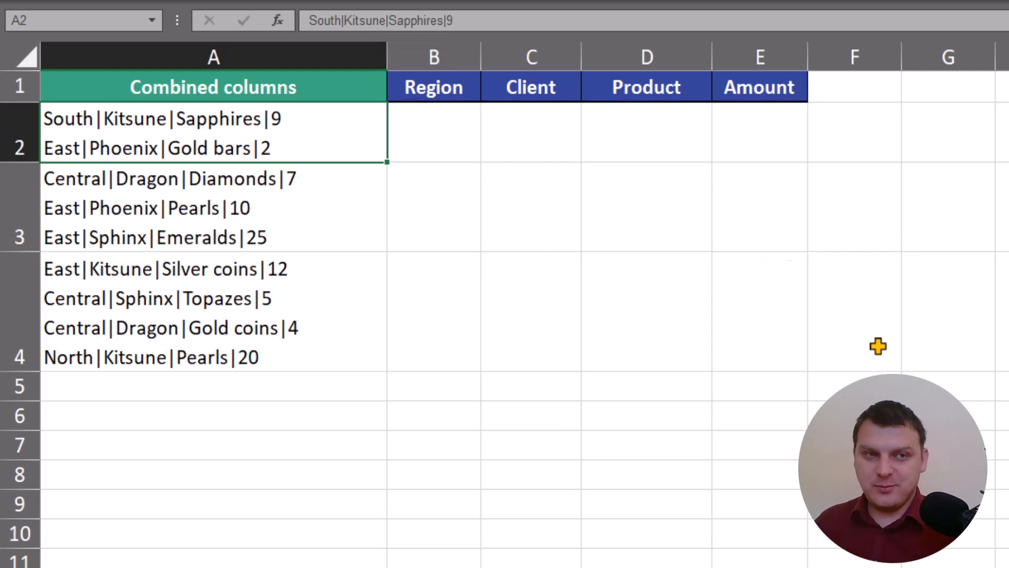
- Start a TEXTSPLIT formula in B2 with A2 as its text argument
click(434, 143)
text(=)
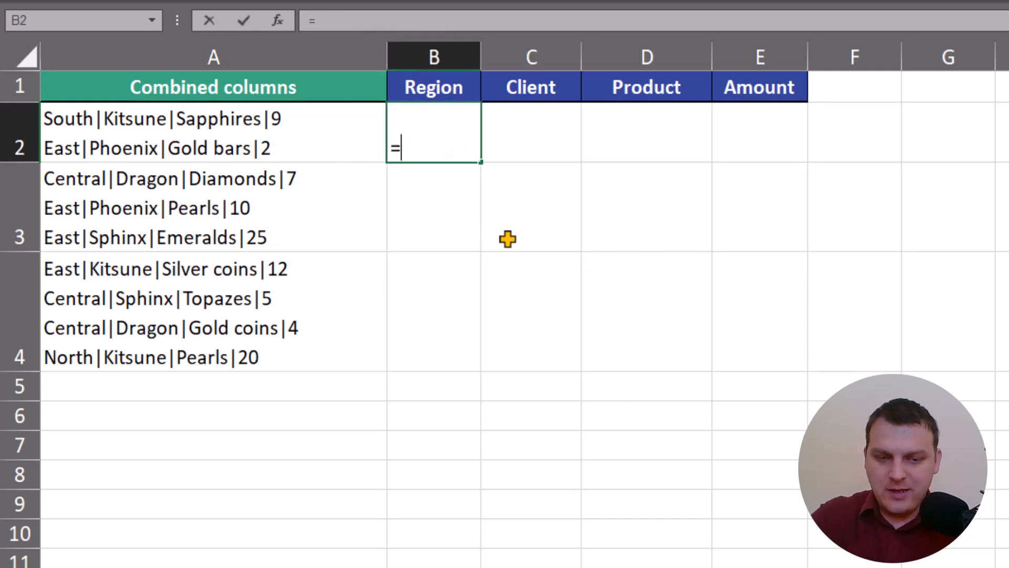
text(te)
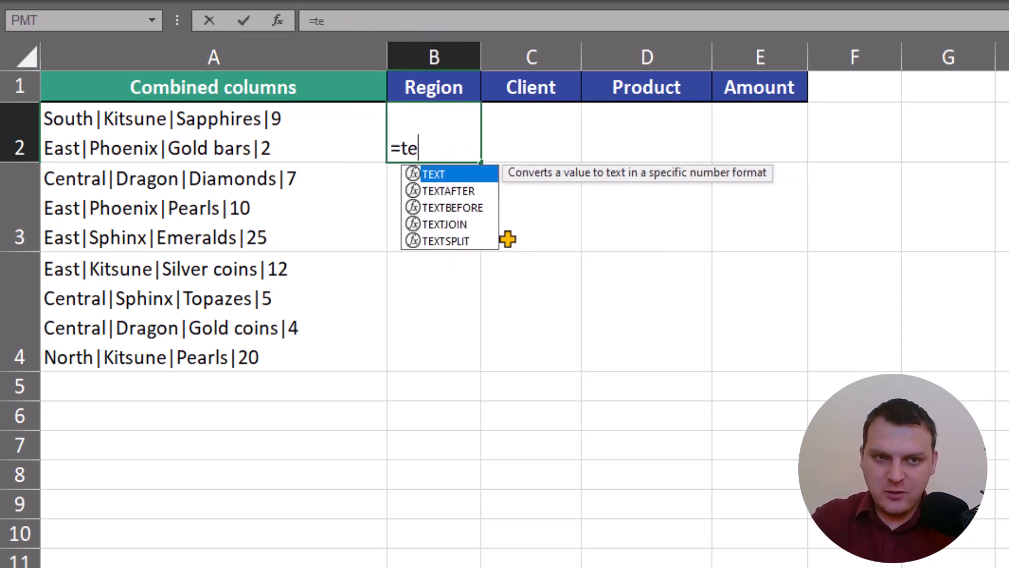
key(Down)
key(Down)
key(Down)
key(Down)
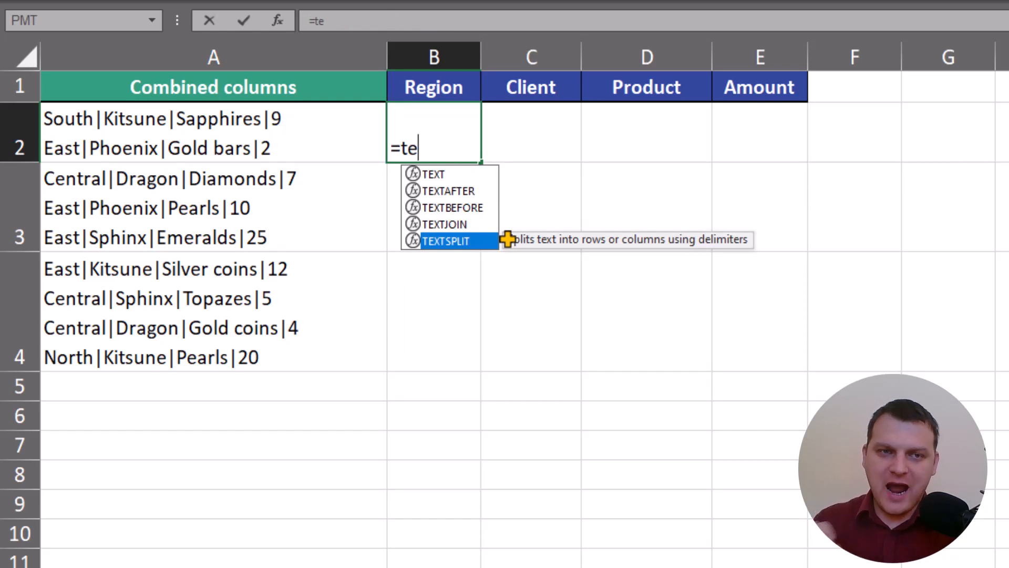
key(Tab)
click(307, 149)
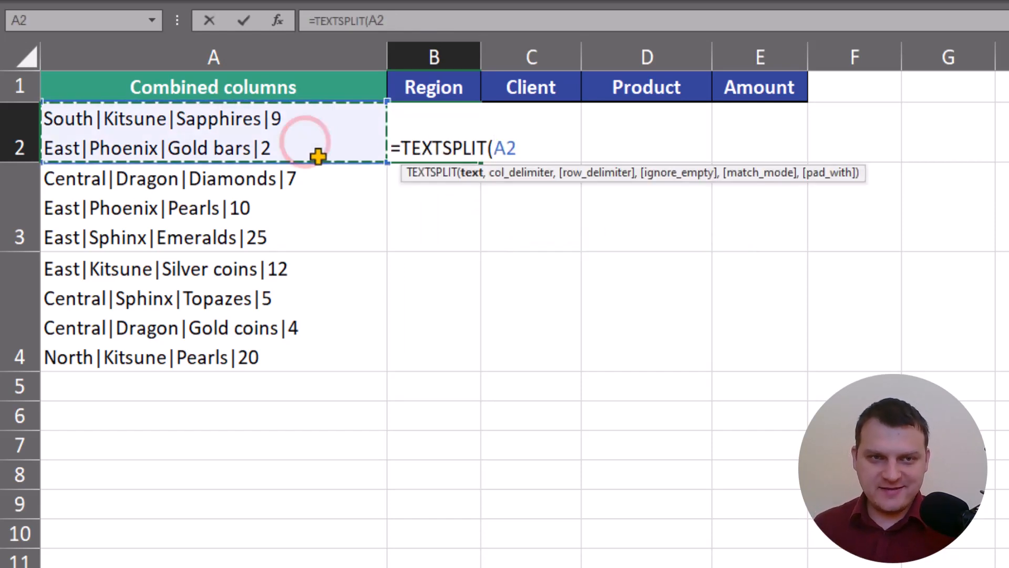
- Complete the B2 formula with "|" as column delimiter and CHAR(10) as row delimiter, giving =TEXTSPLIT(A2,"|",CHAR(10)), and select B2
text(,)
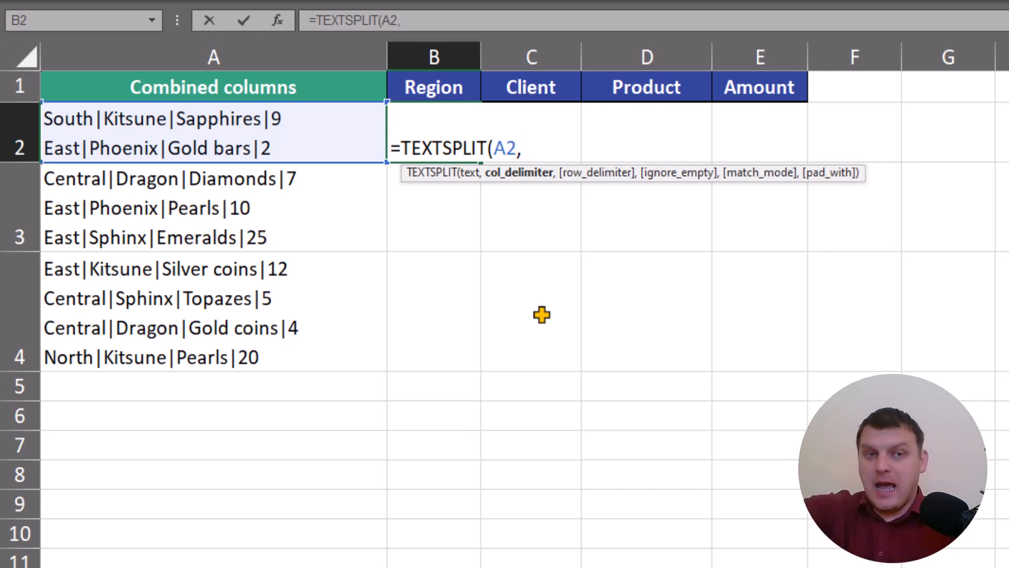
text(")
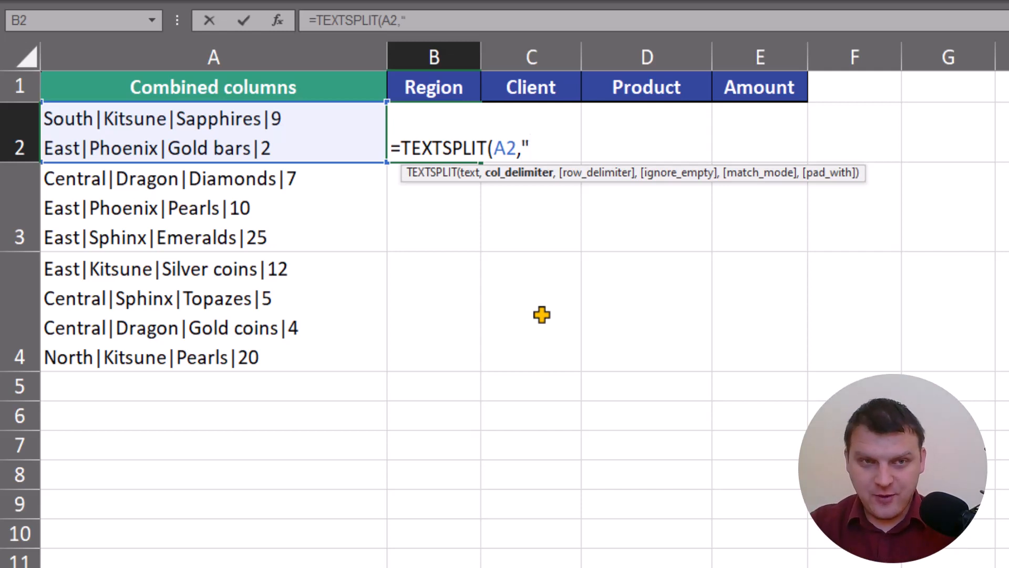
text(|")
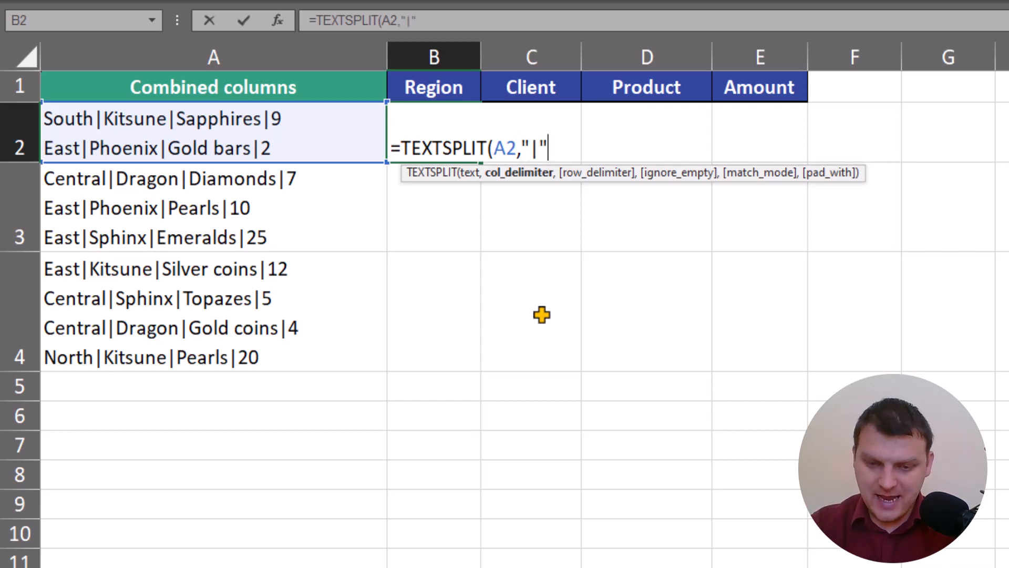
text(,)
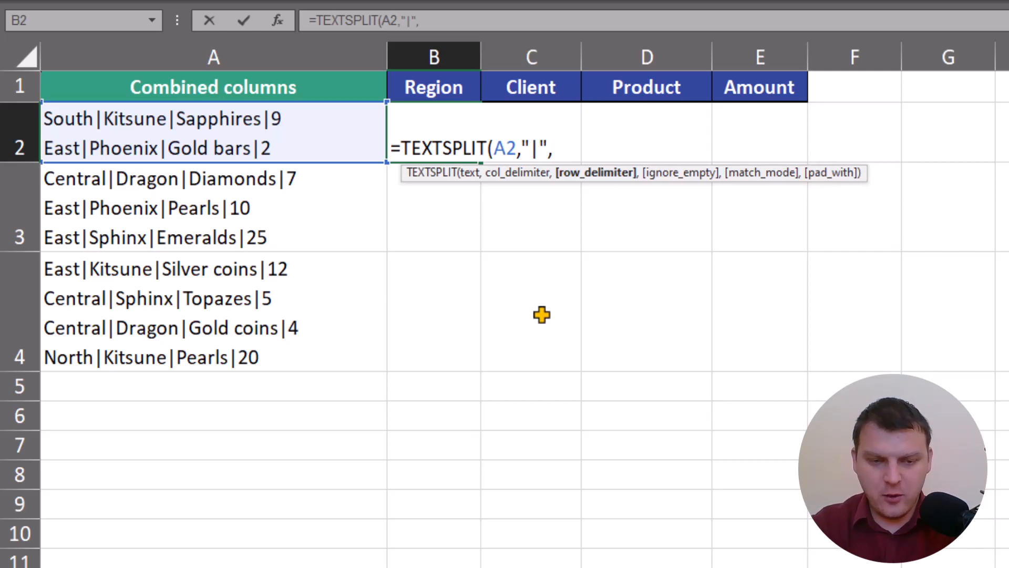
text(char(10))
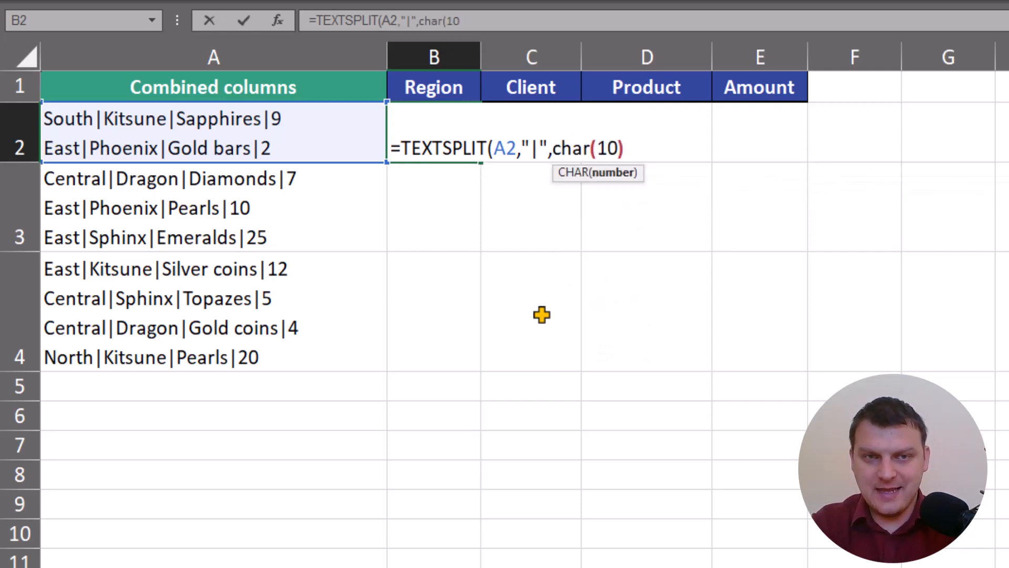
text())
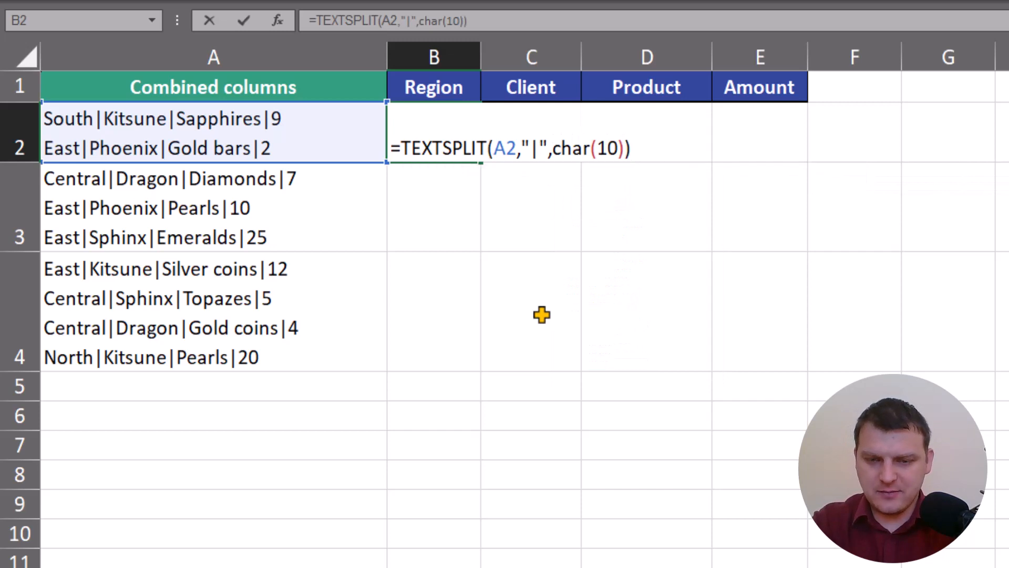
key(Return)
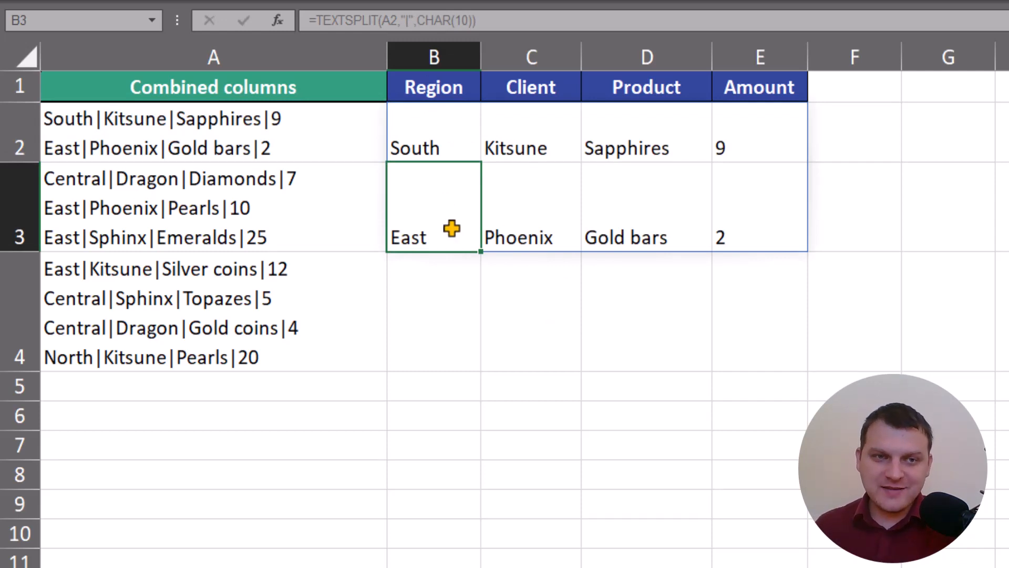
click(438, 147)
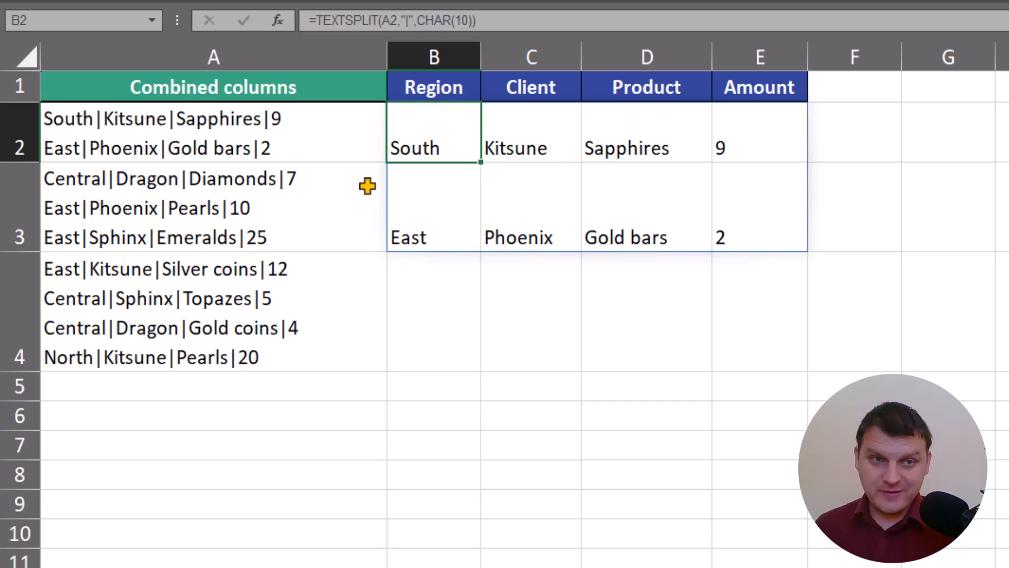
- Delete the last pipe in the second line of A2 so it ends in "Gold bars2", and check cell E3
click(257, 149)
double_click(259, 150)
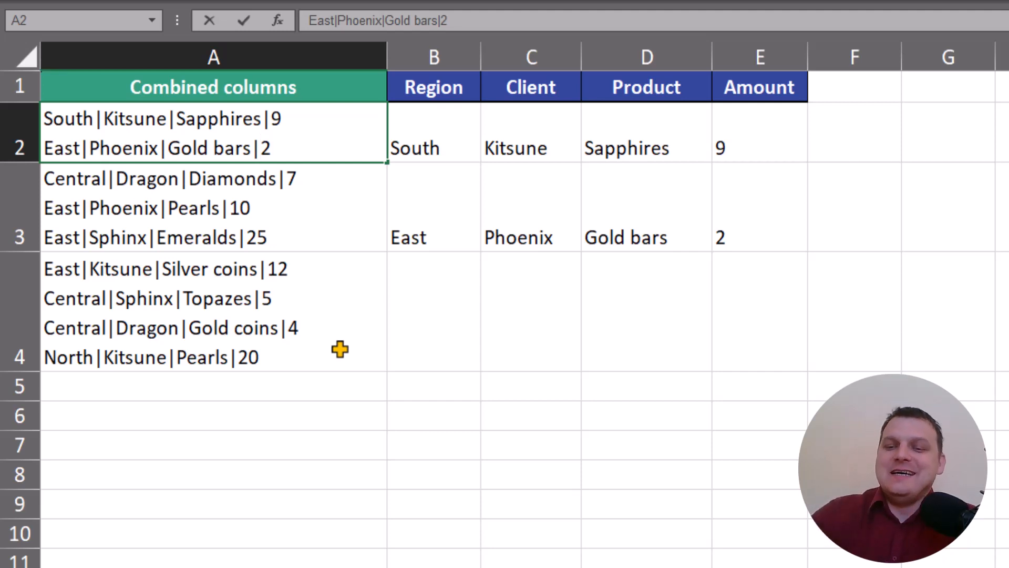
key(BackSpace)
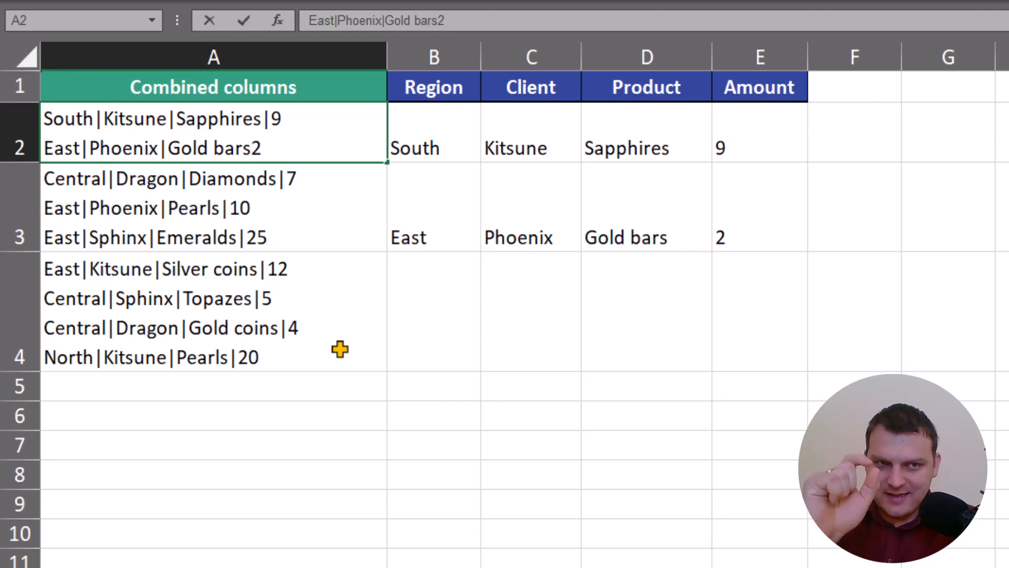
key(Return)
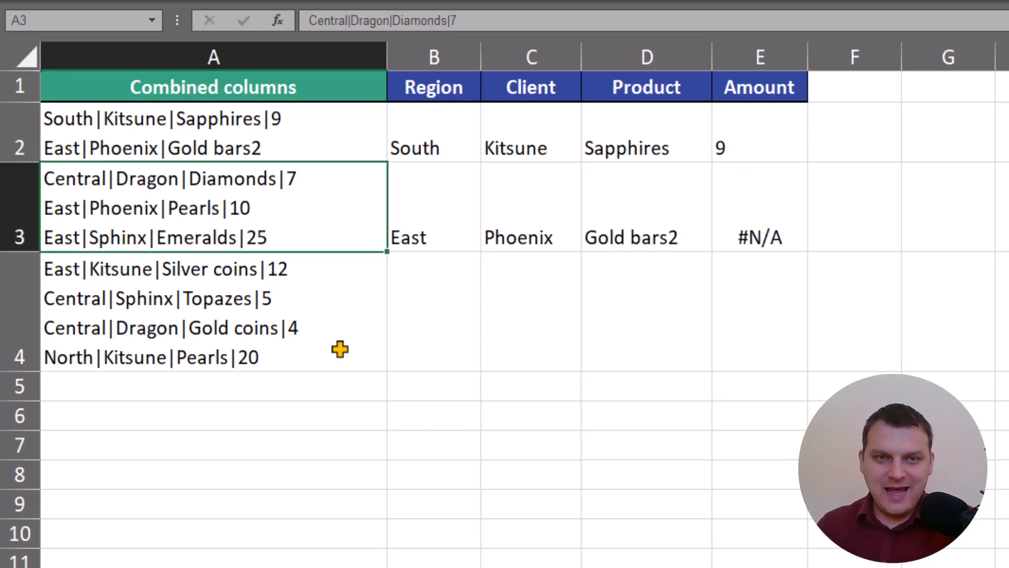
click(745, 226)
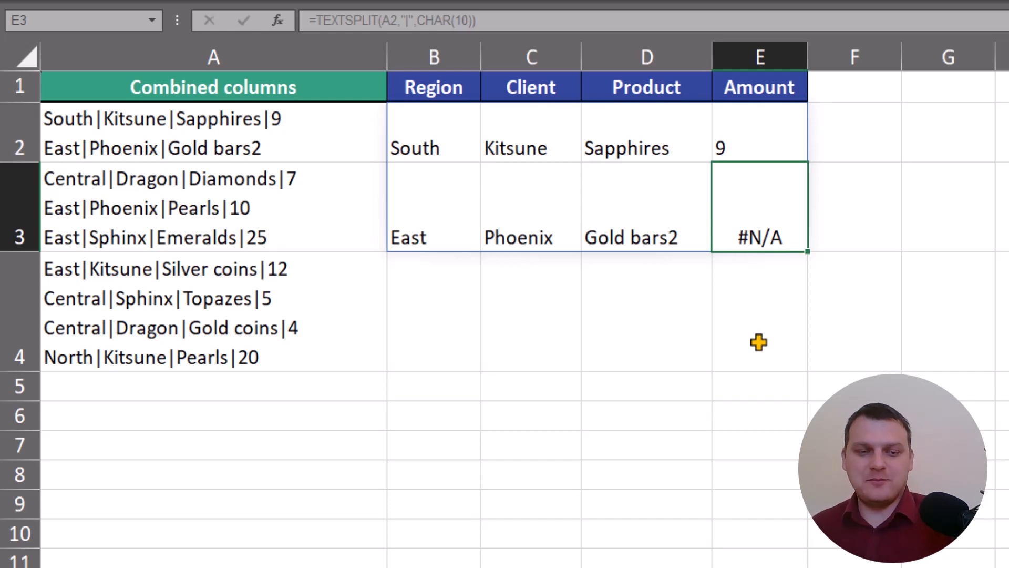
- Add ">><<" as the pad_with argument of the TEXTSPLIT formula in B2, leaving ignore_empty and match_mode blank
click(430, 134)
key(F2)
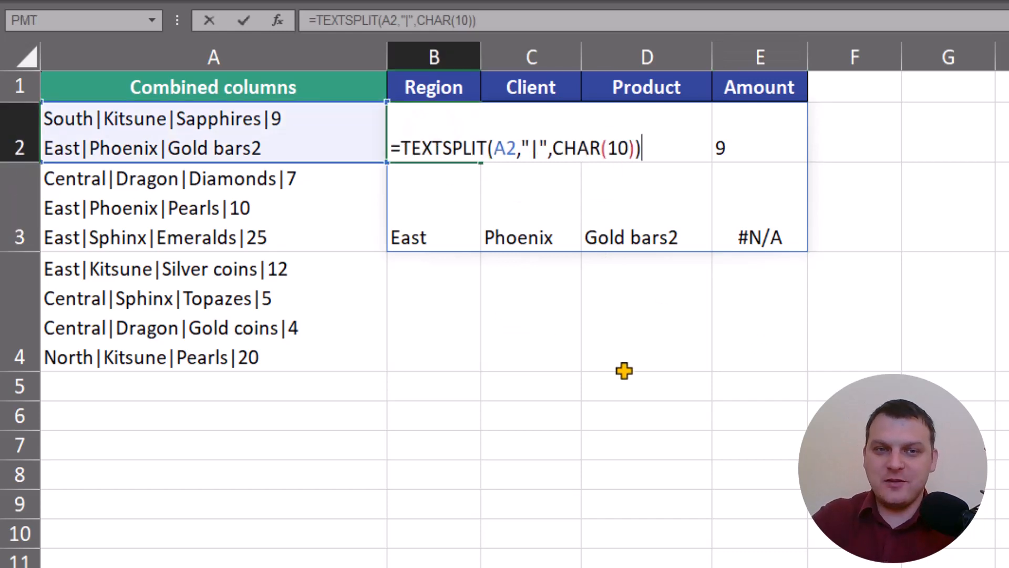
key(BackSpace)
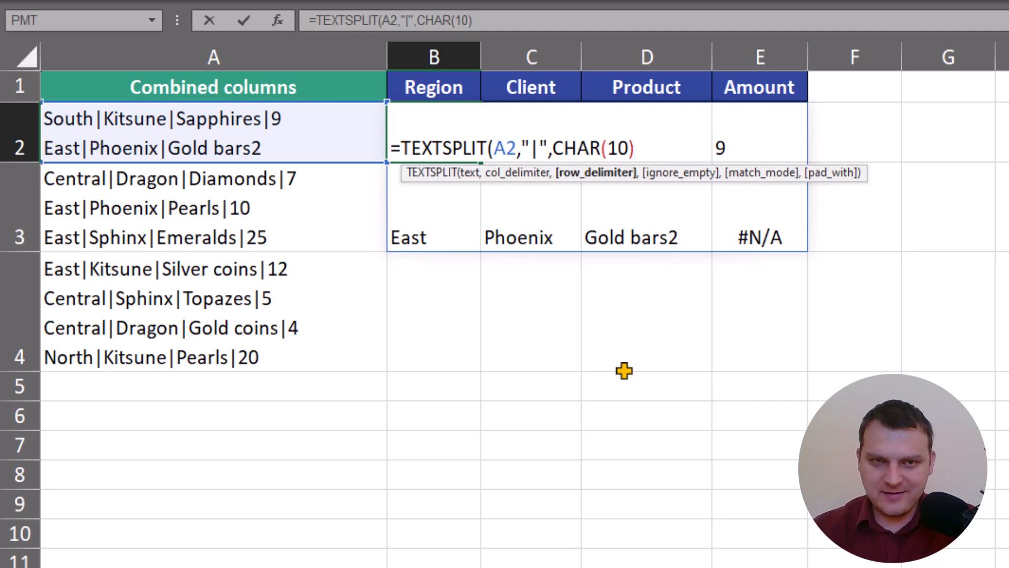
text(,,,)
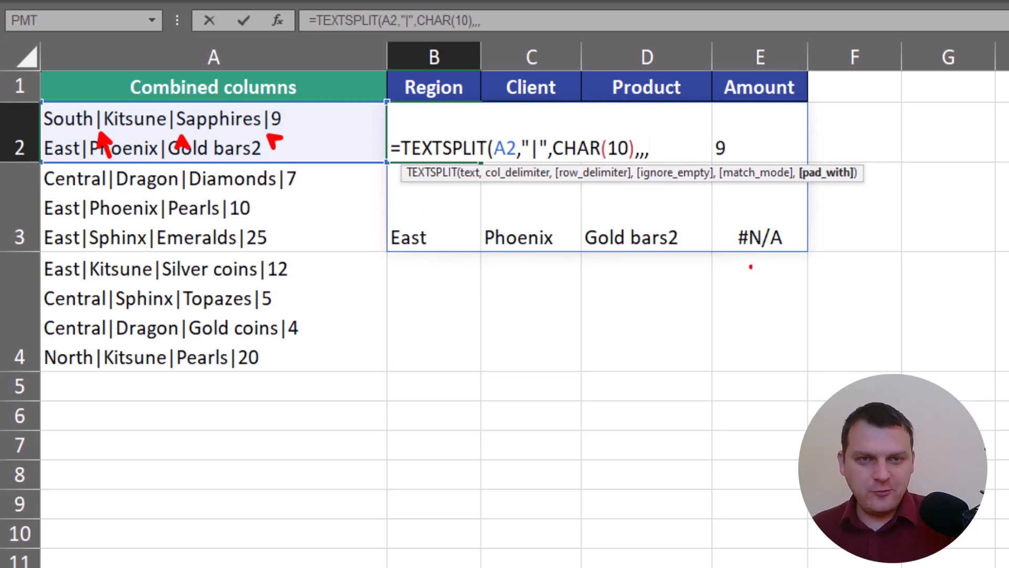
drag(757, 260, 734, 314)
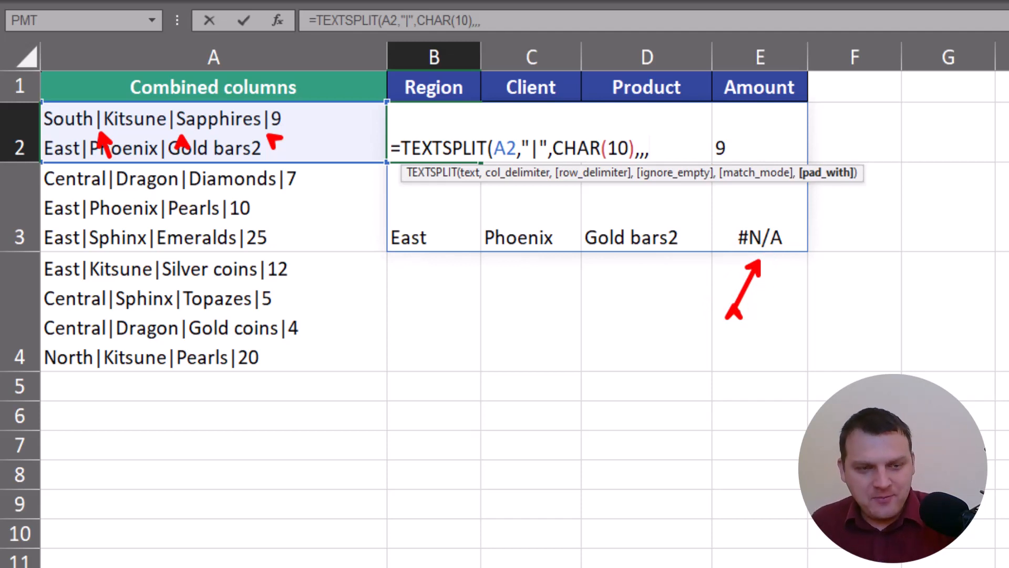
key(Escape)
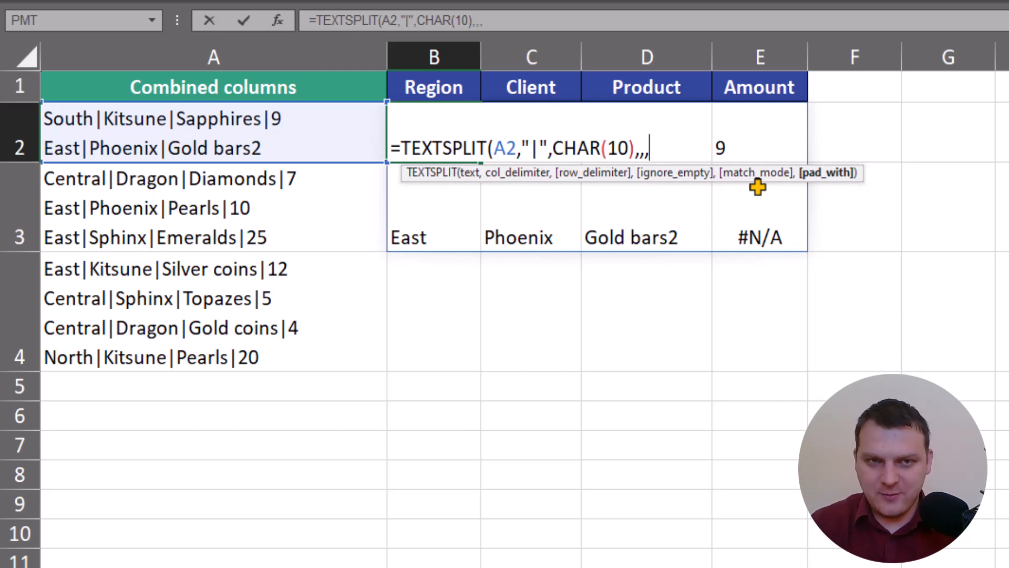
text(">>)
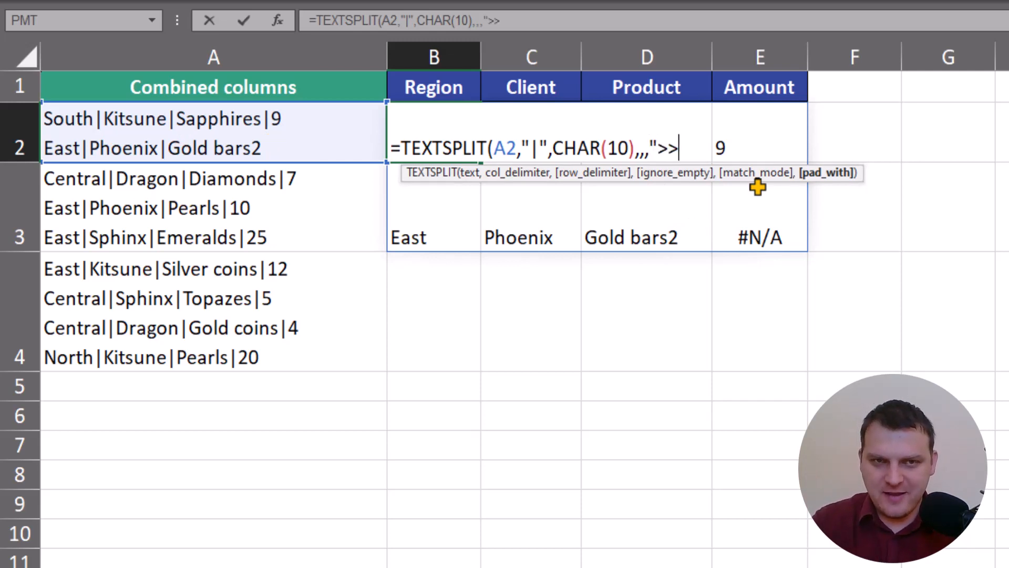
text(<<"))
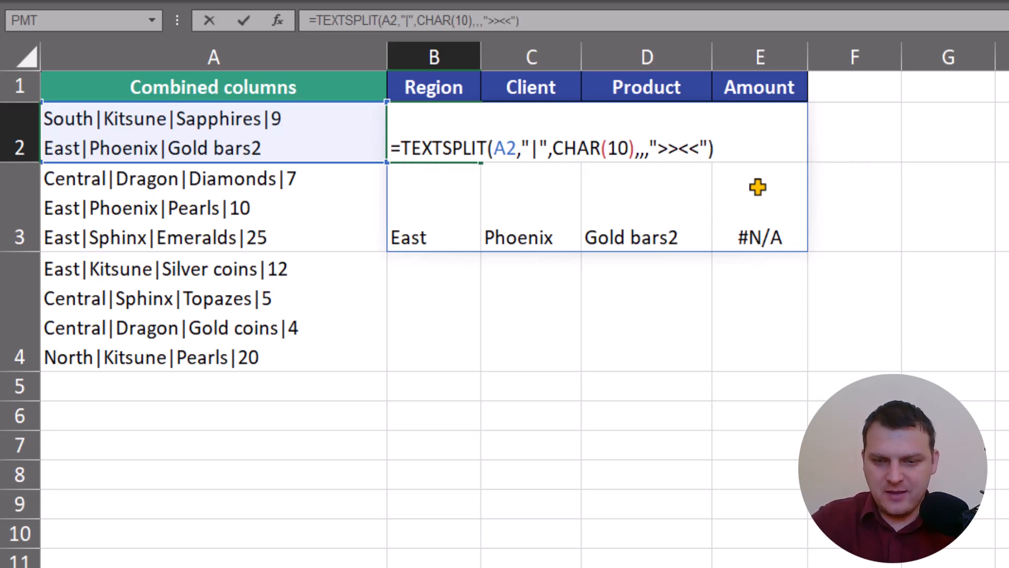
key(Return)
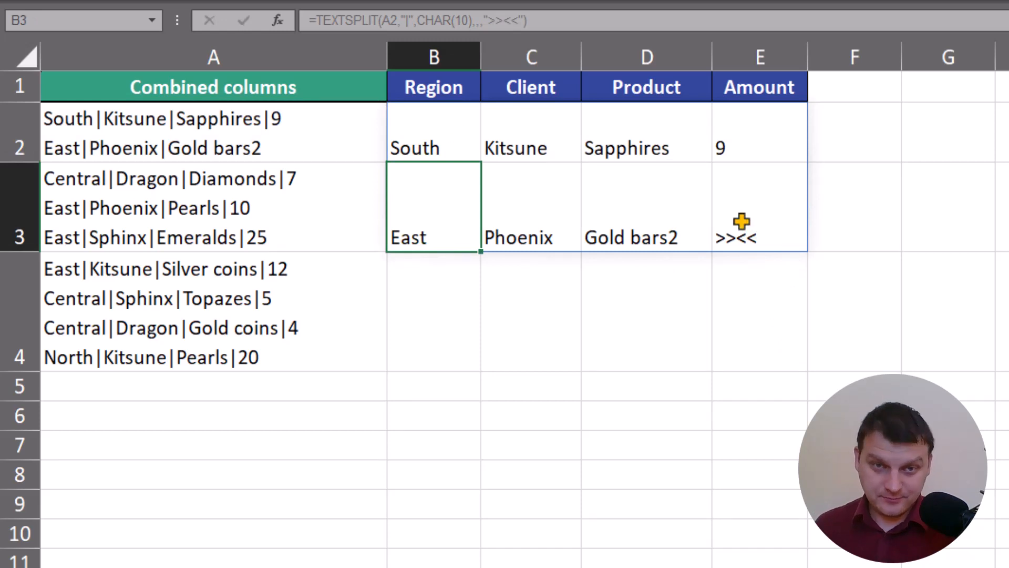
- Change the padding text in the B2 formula to ">>Error<<" and check cell E3
double_click(414, 128)
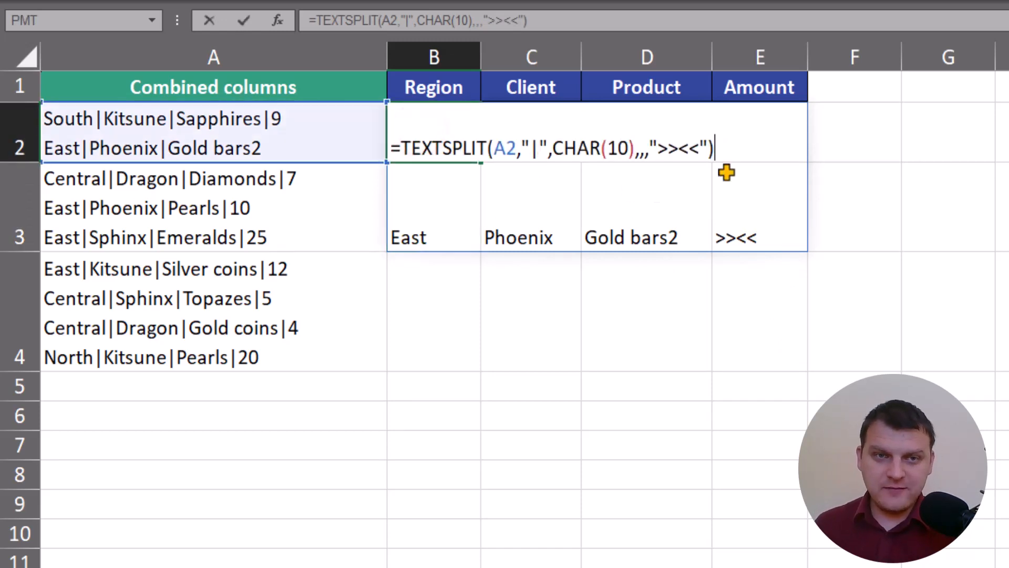
click(679, 150)
text(Null)
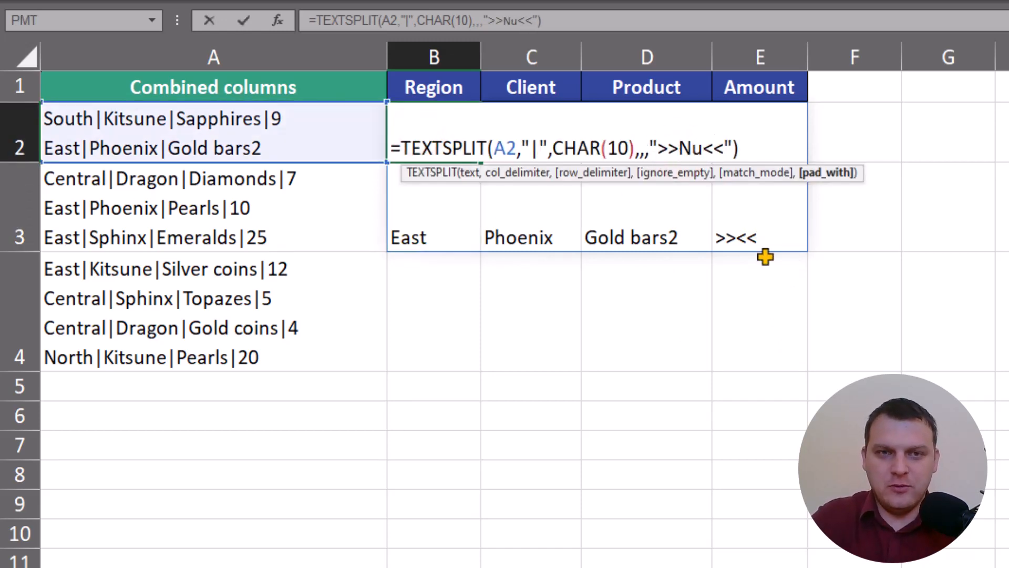
key(BackSpace)
key(BackSpace)
key(BackSpace)
key(BackSpace)
text(Err)
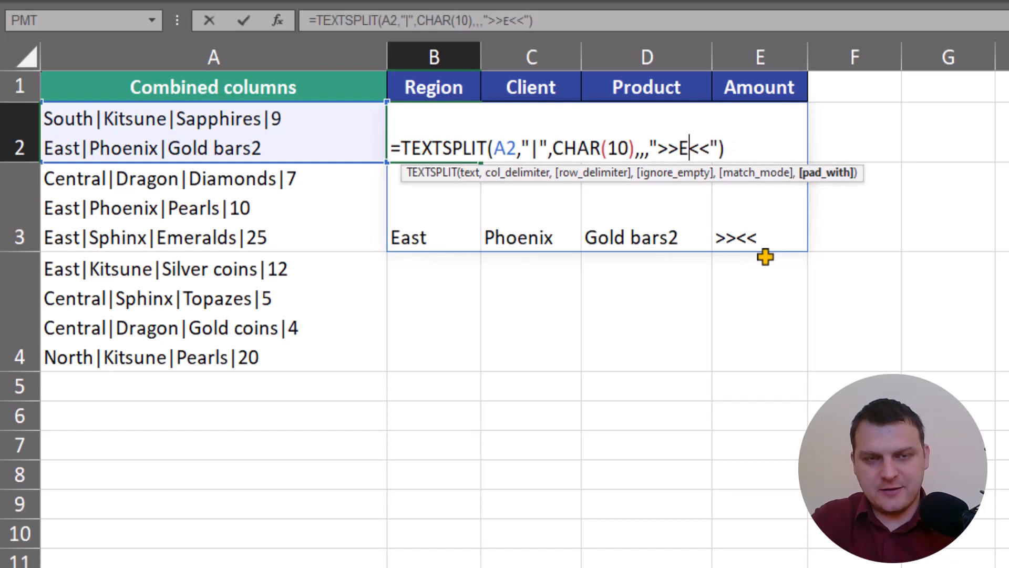
text(or)
key(Return)
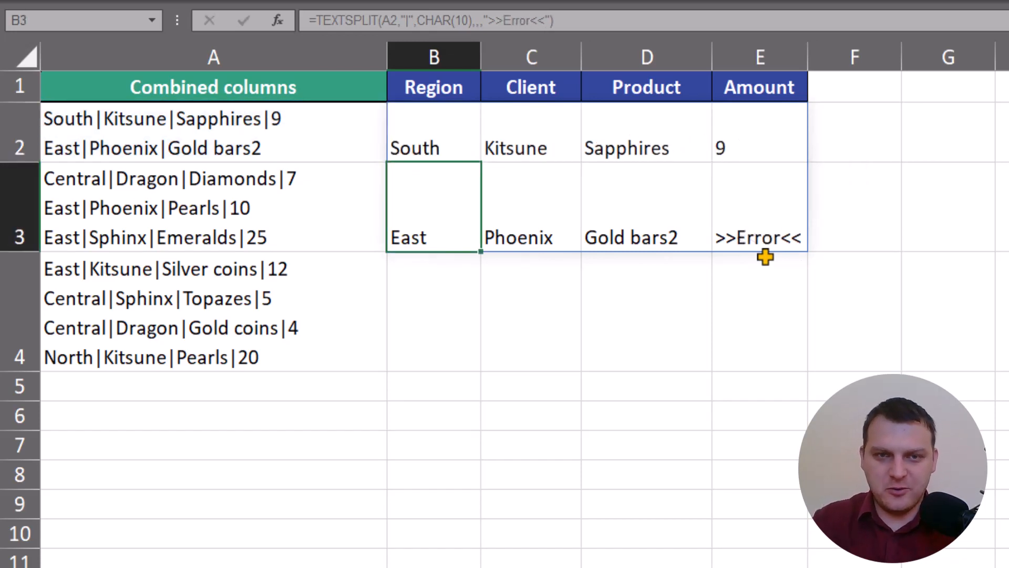
click(774, 210)
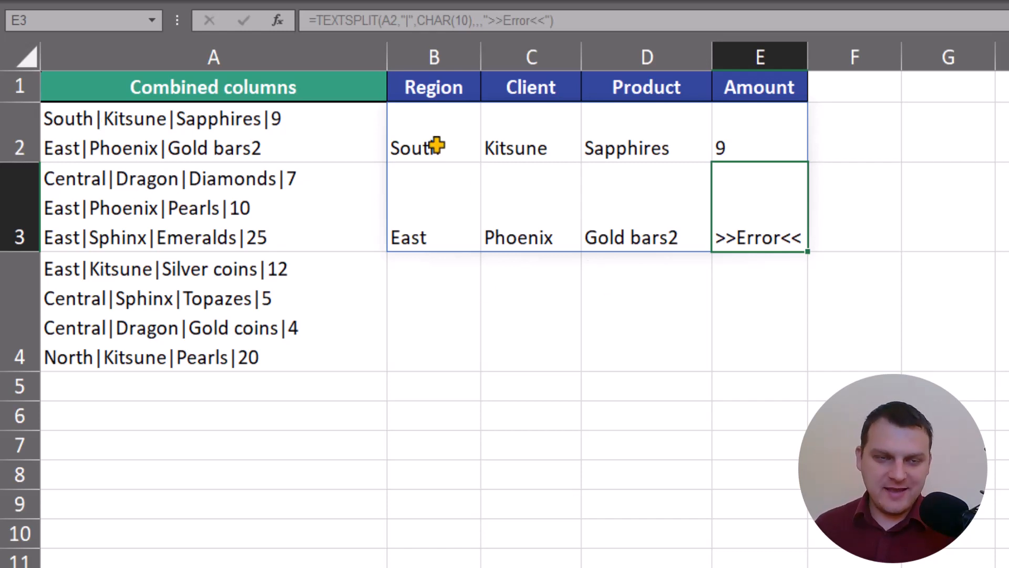
- Delete "Kitsune" from the first line of A2, keeping both pipes, and check cell C2
click(139, 118)
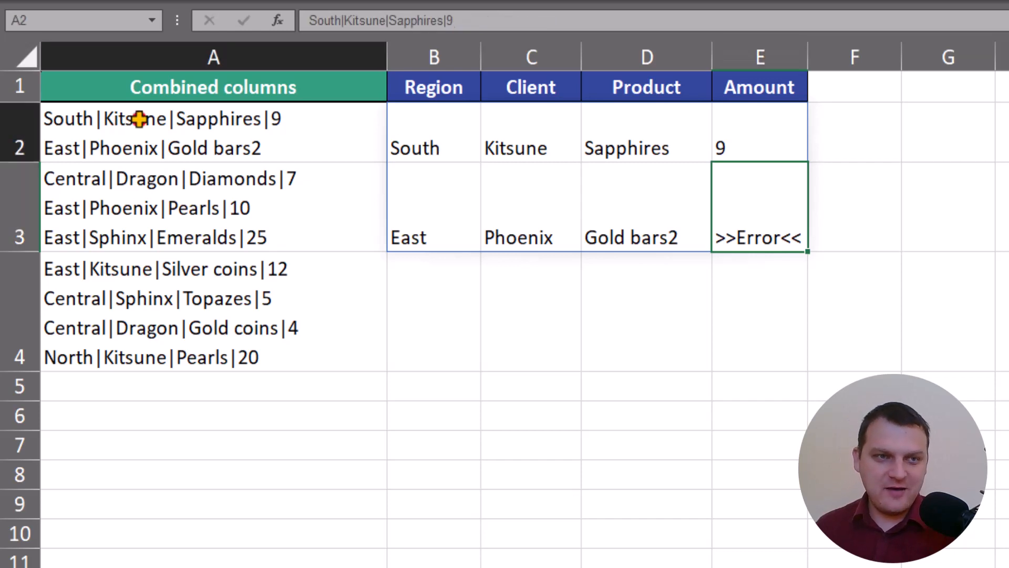
double_click(139, 120)
double_click(139, 120)
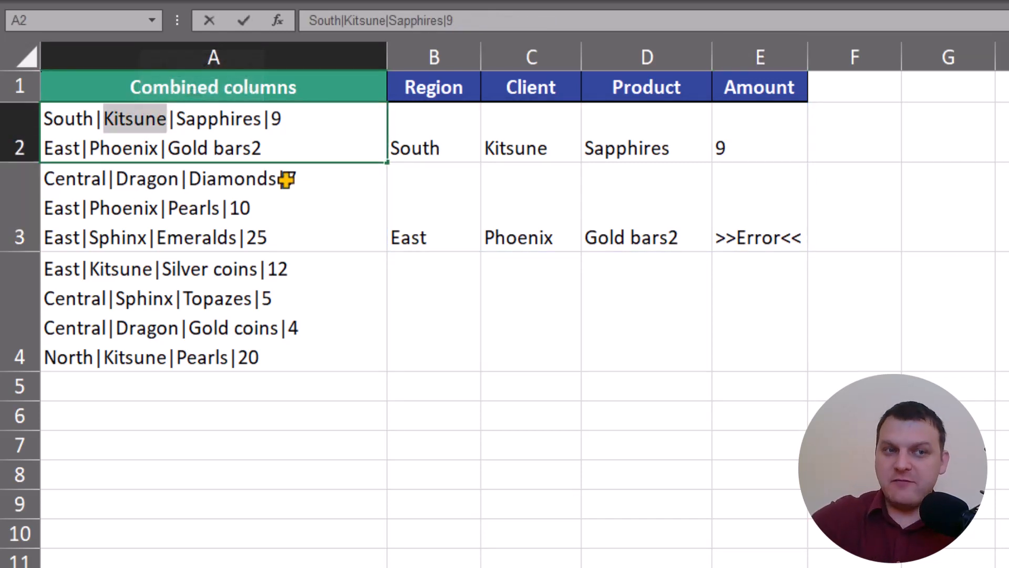
key(Delete)
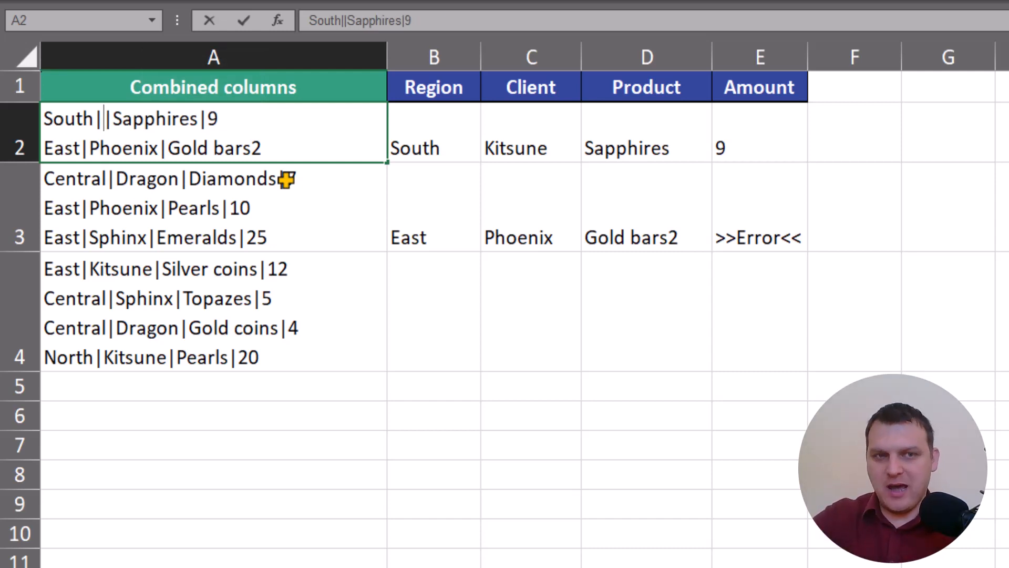
key(Return)
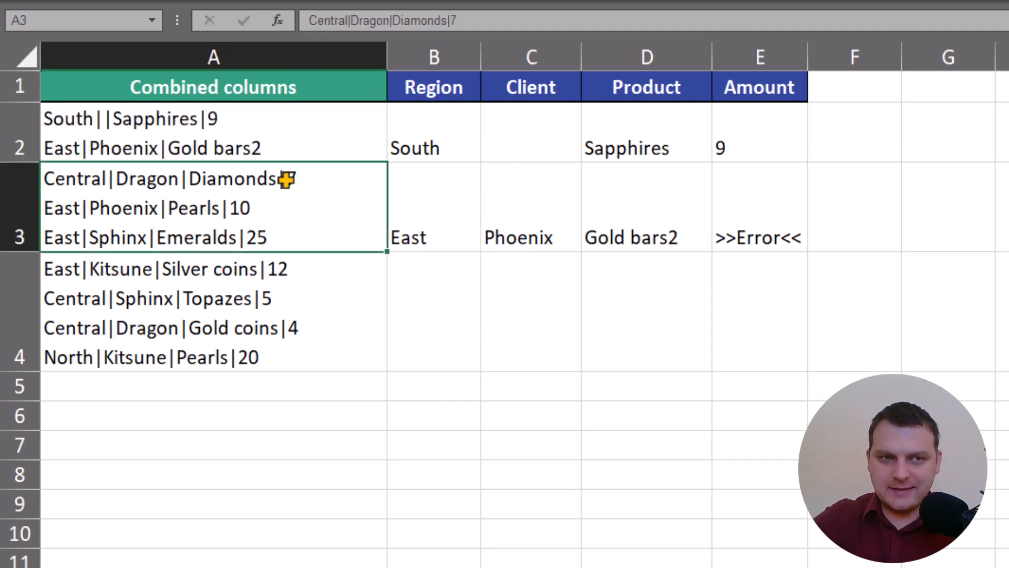
click(516, 125)
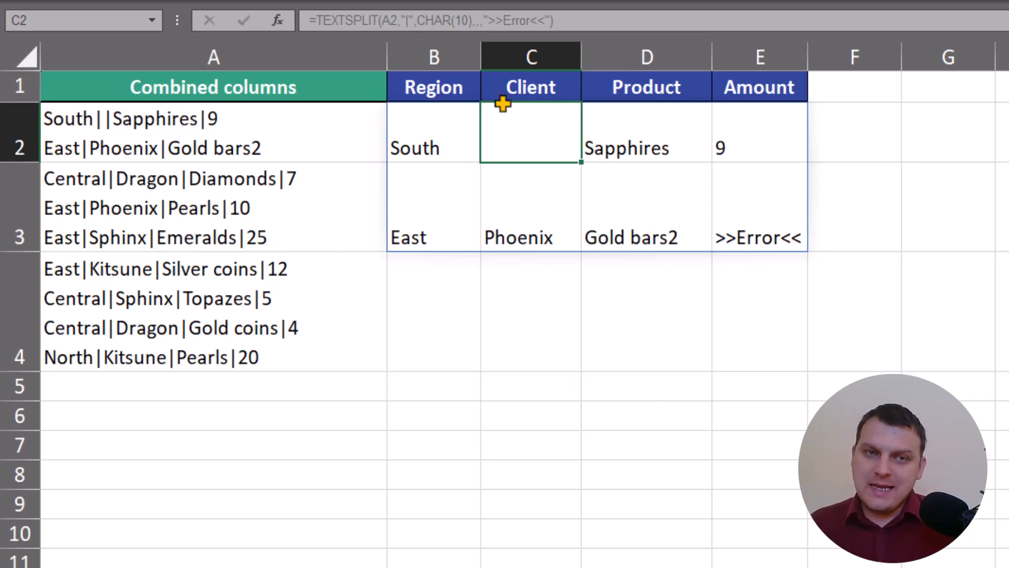
- Review the ignore_empty options in the B2 TEXTSPLIT formula and set that argument to 1
double_click(450, 141)
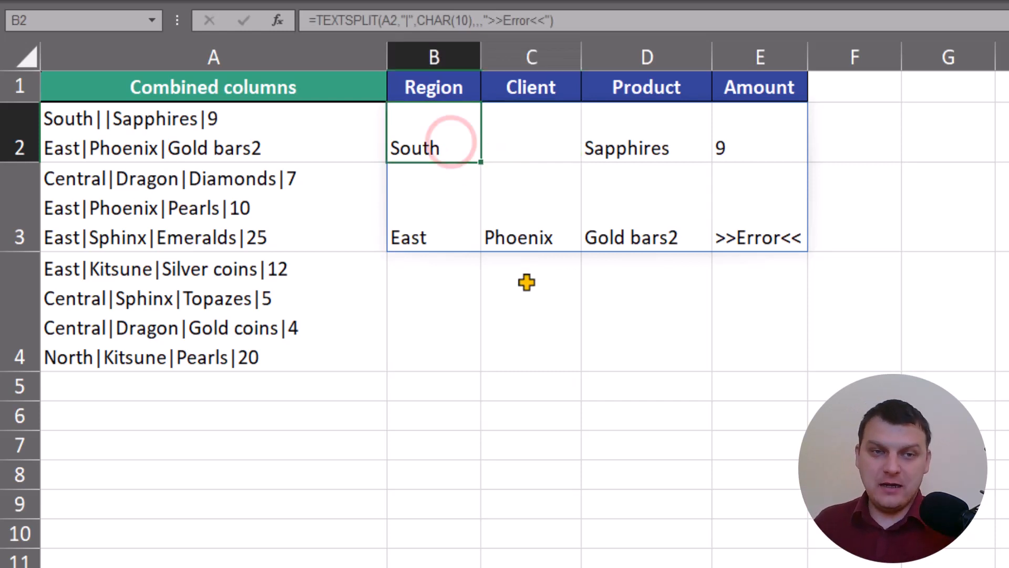
click(642, 150)
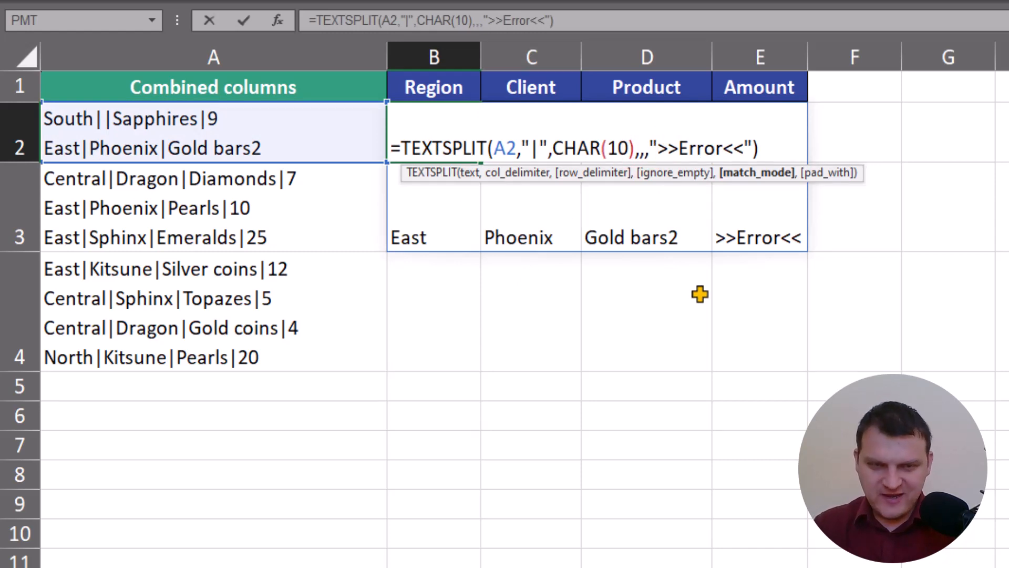
key(Left)
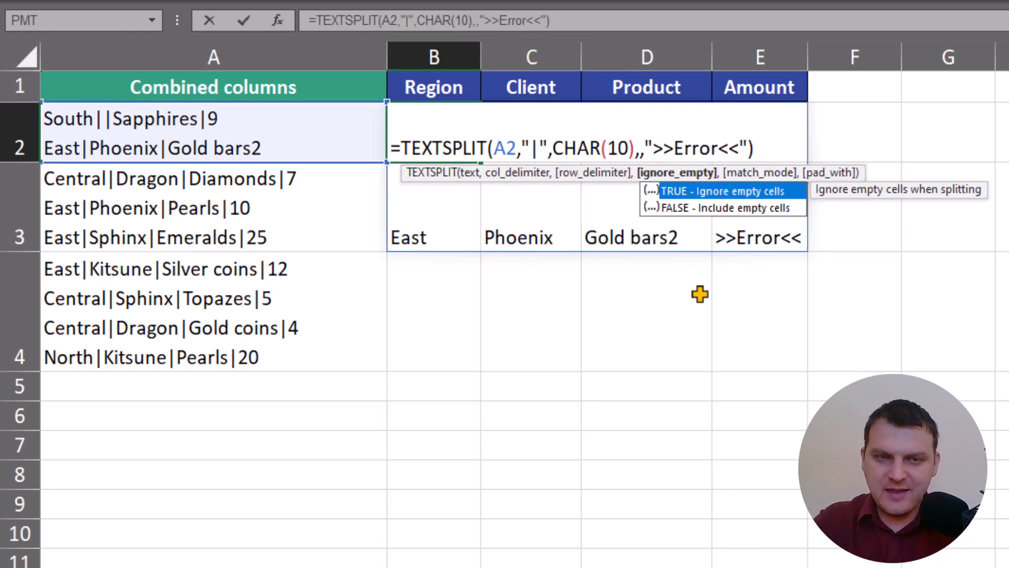
key(Right)
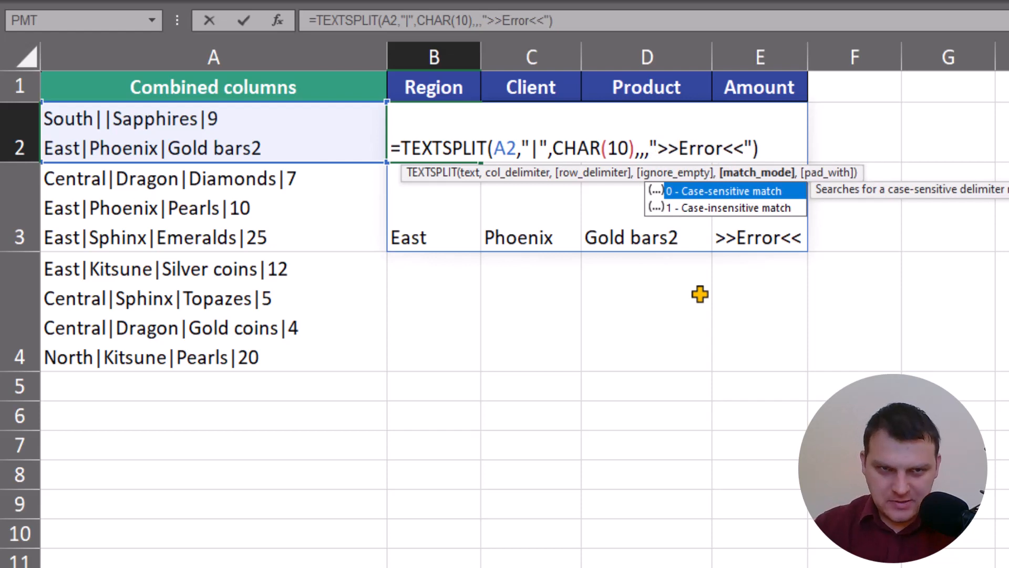
key(Left)
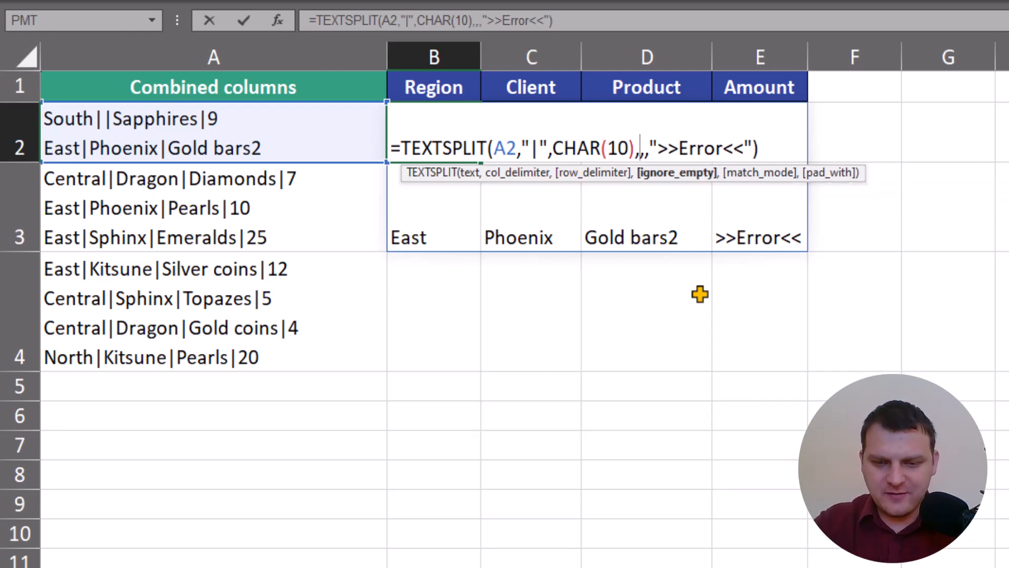
key(Left)
key(Right)
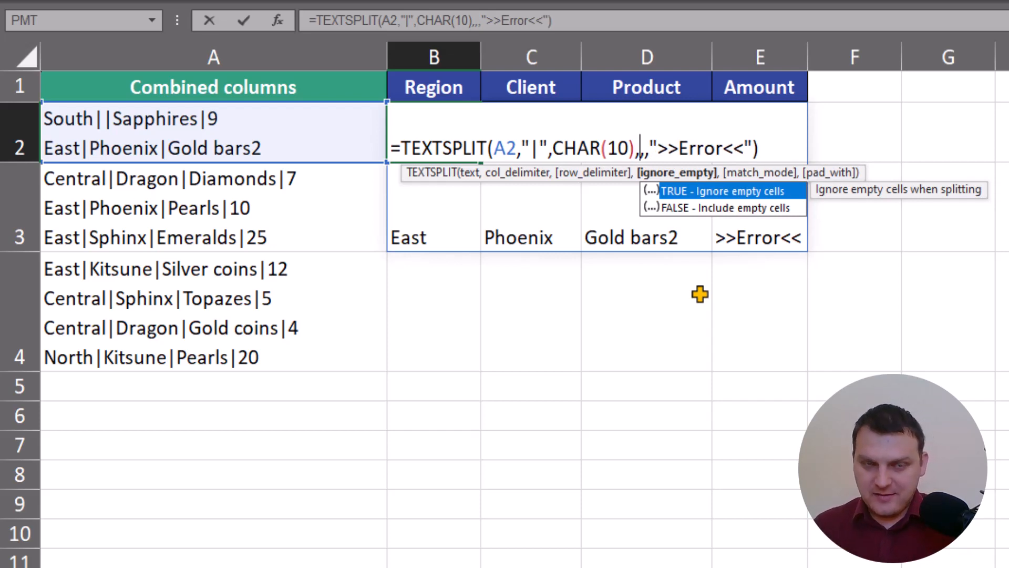
key(Down)
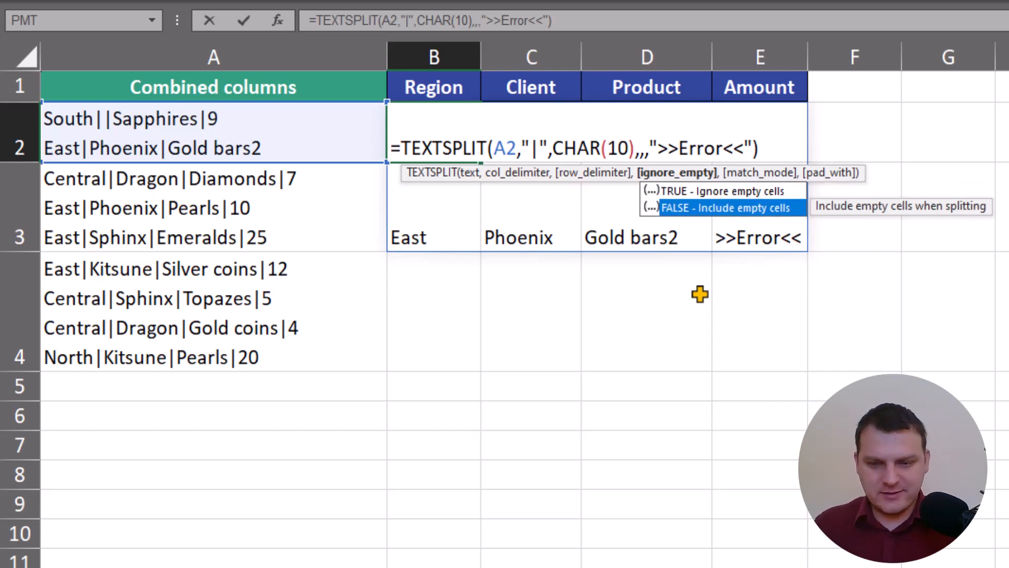
key(Up)
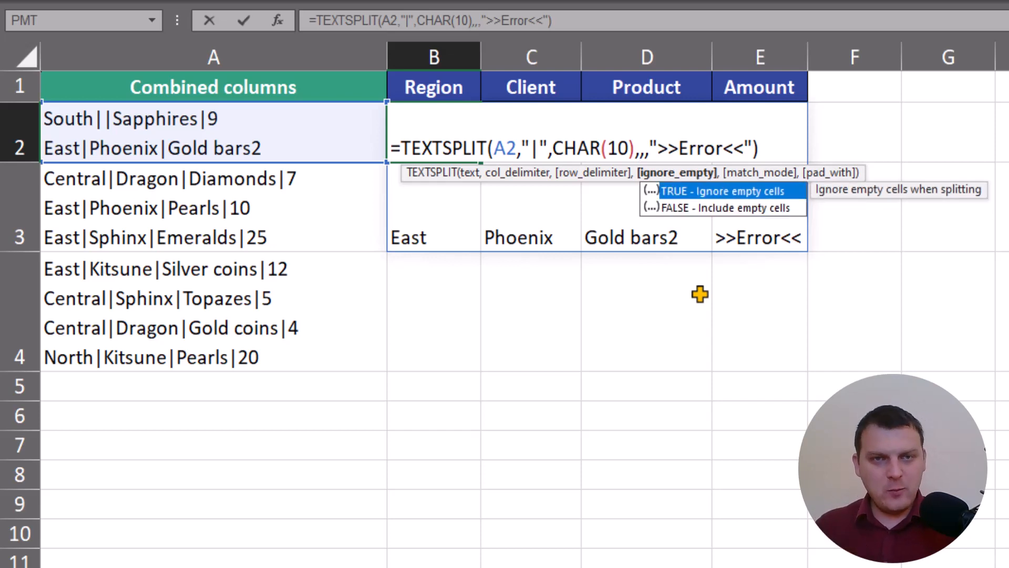
text(1)
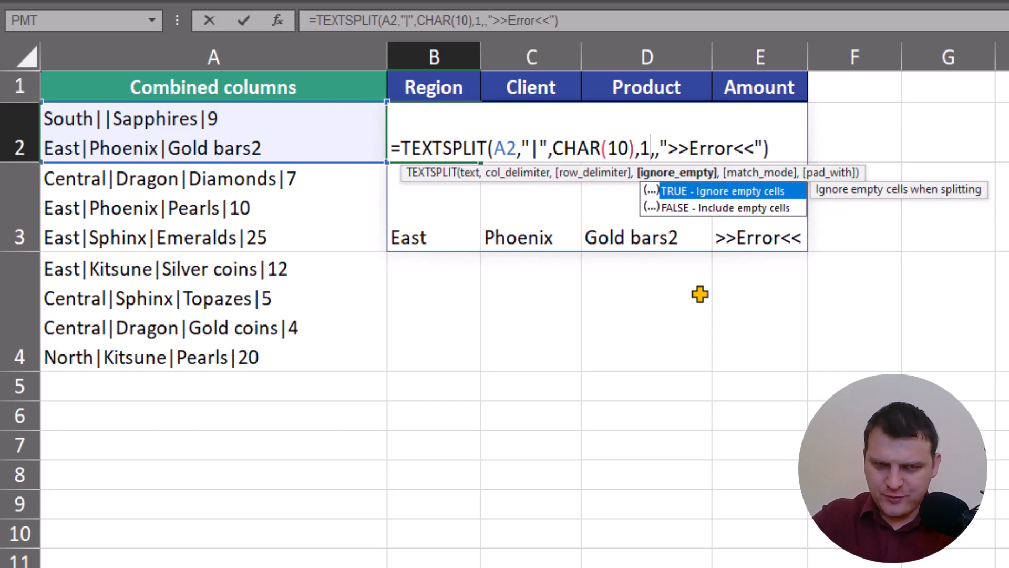
key(Return)
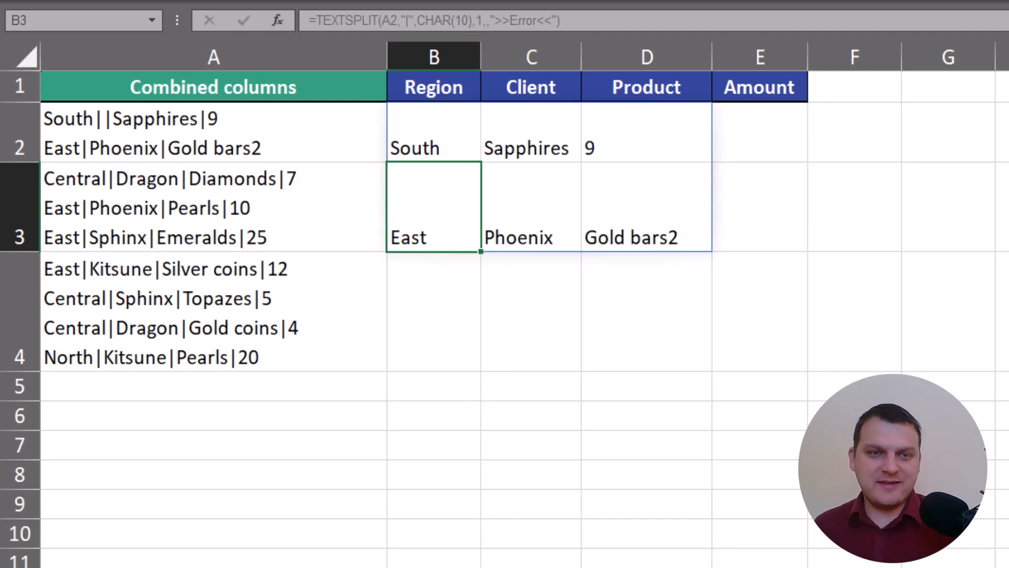
- Set the ignore_empty argument of the B2 formula to 0, giving =TEXTSPLIT(A2,"|",CHAR(10),0,,">>Error<<")
click(457, 132)
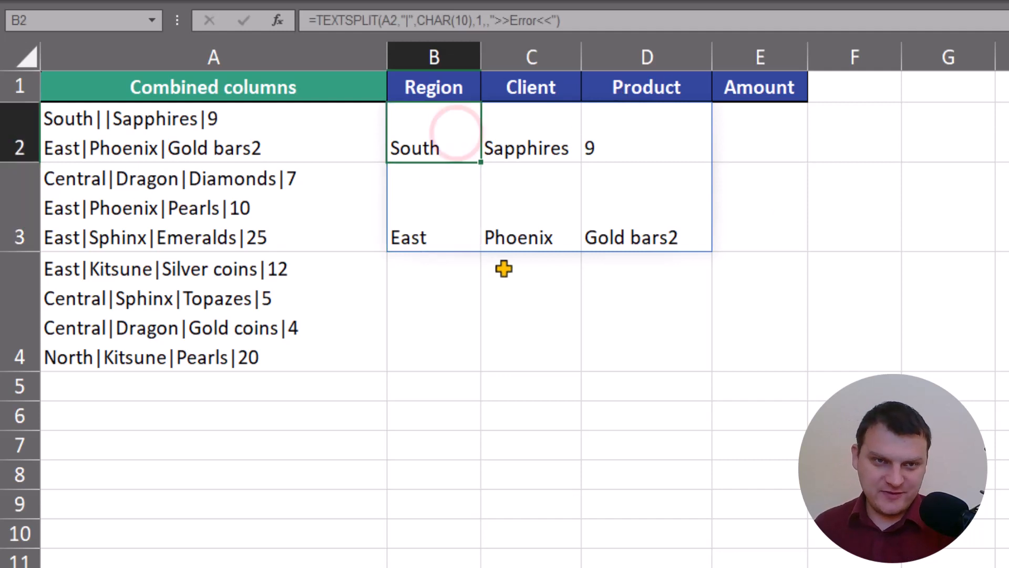
key(F2)
click(646, 148)
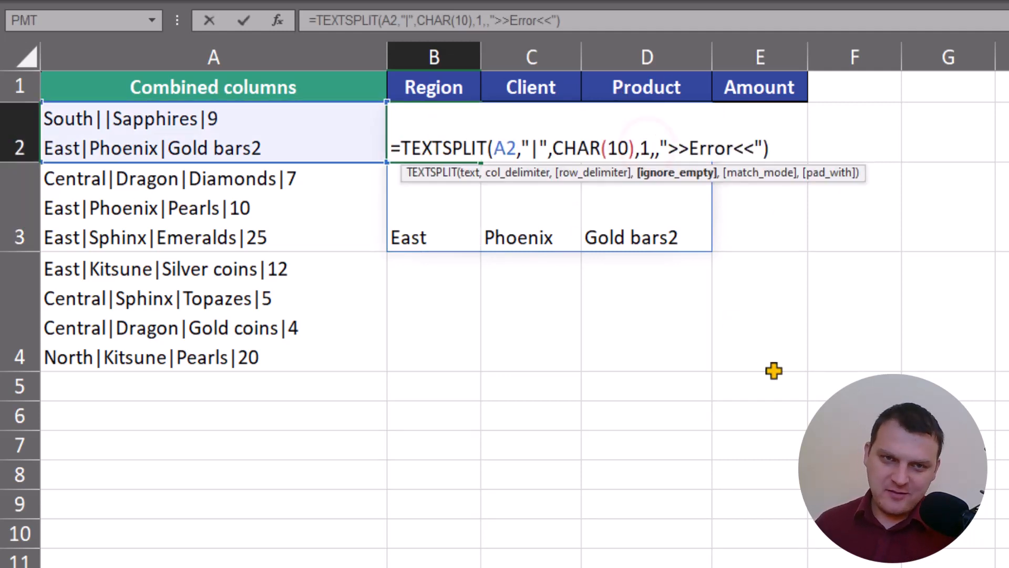
key(BackSpace)
text(0)
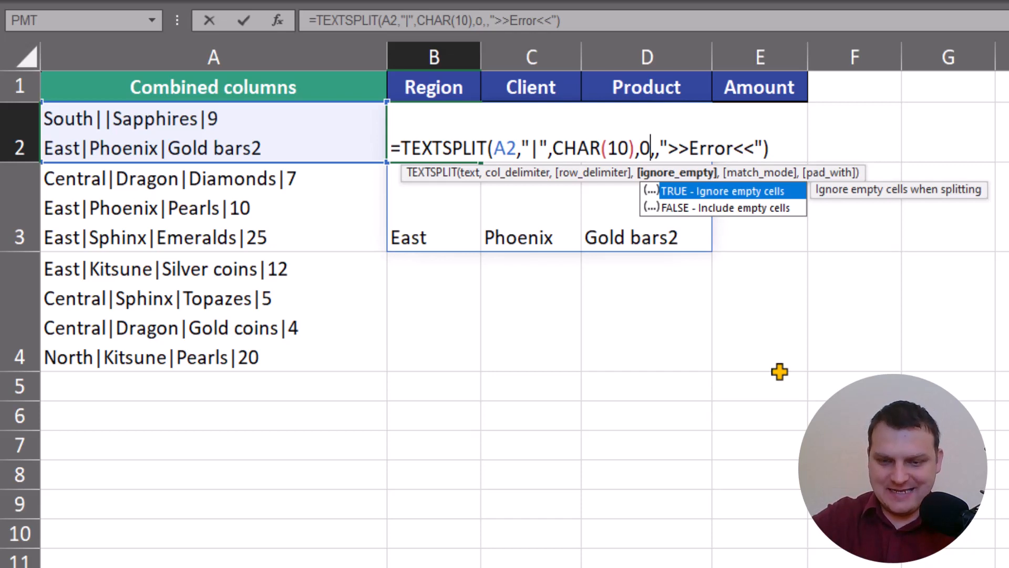
key(Return)
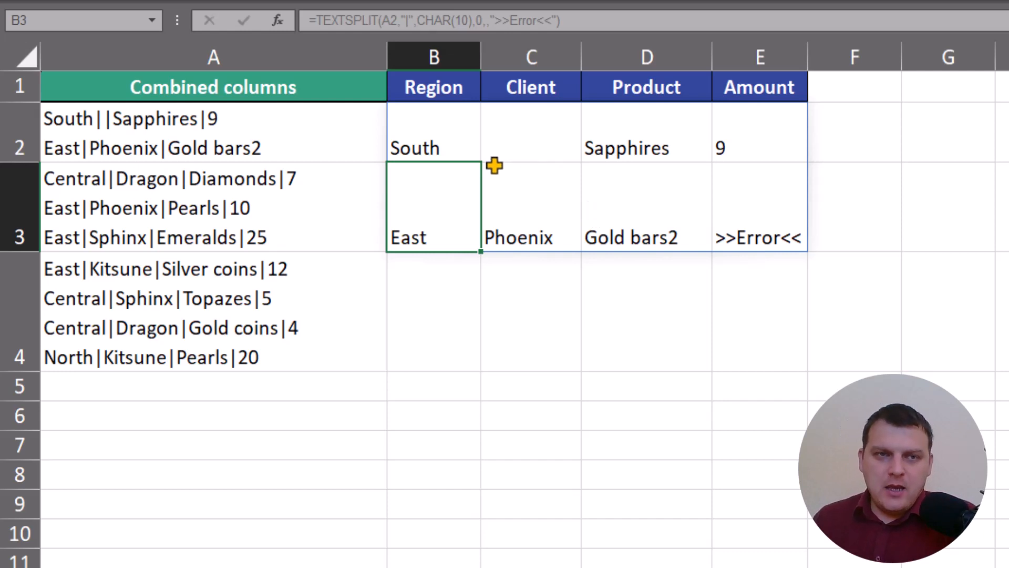
- Review the match_mode options in the B2 TEXTSPLIT formula, trying "so" in that argument and removing it again
click(431, 135)
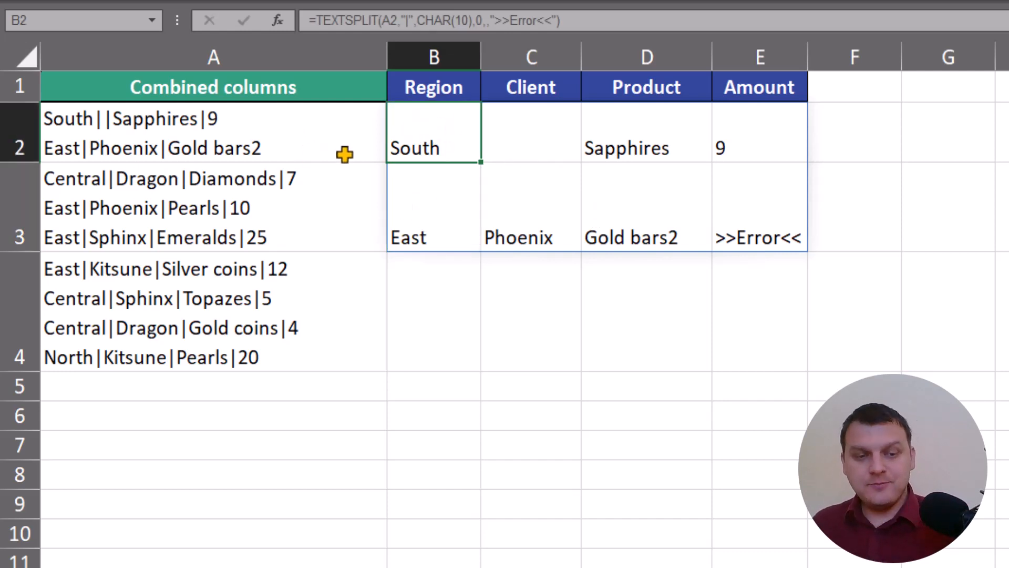
key(F2)
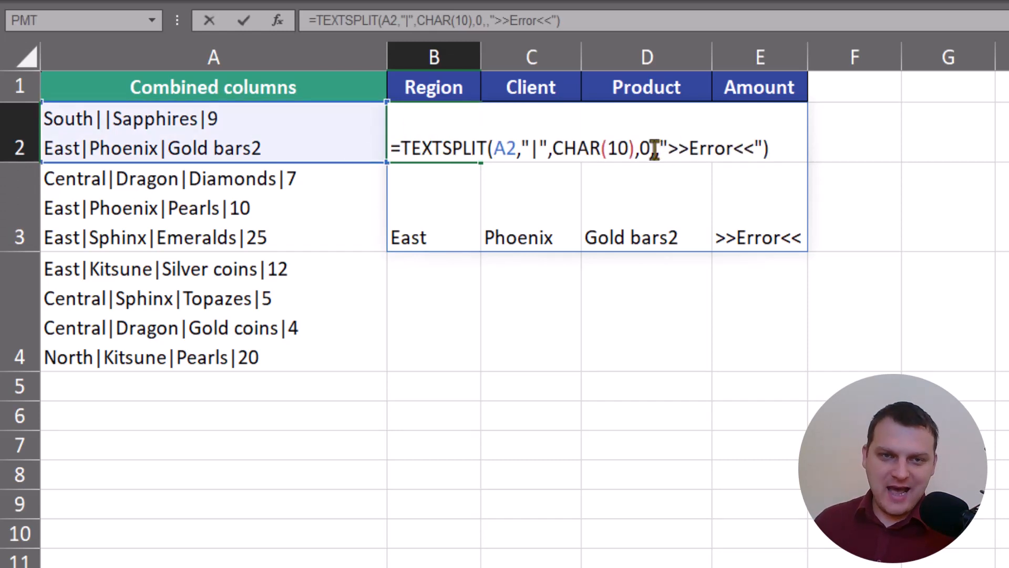
click(658, 148)
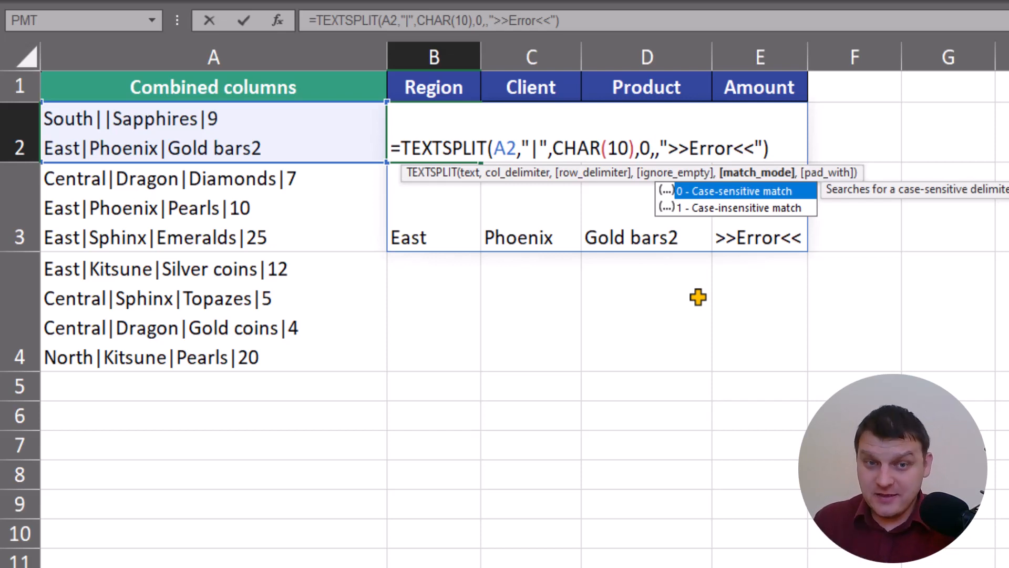
text(")
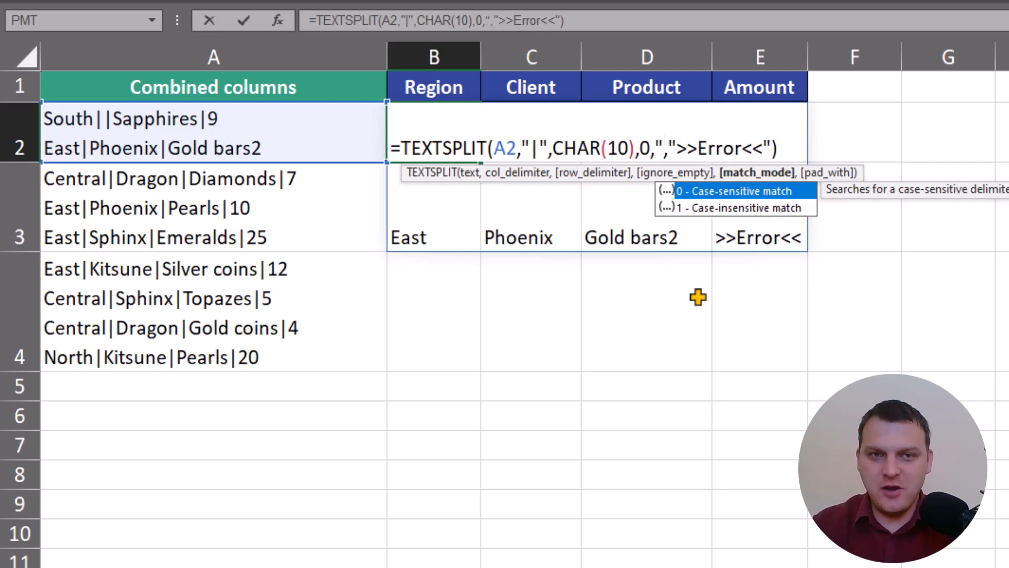
text(so")
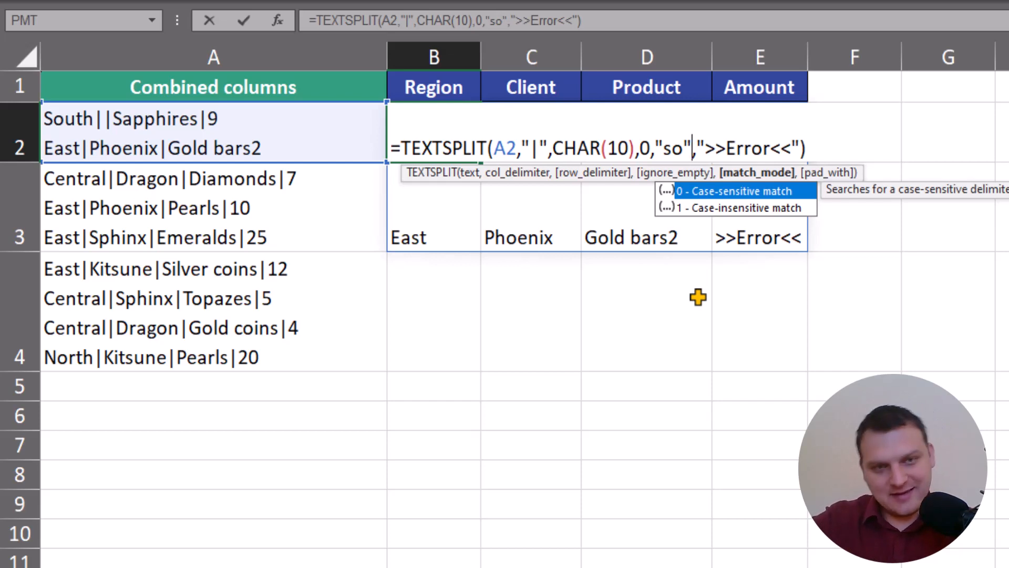
key(BackSpace)
key(BackSpace)
key(BackSpace)
key(BackSpace)
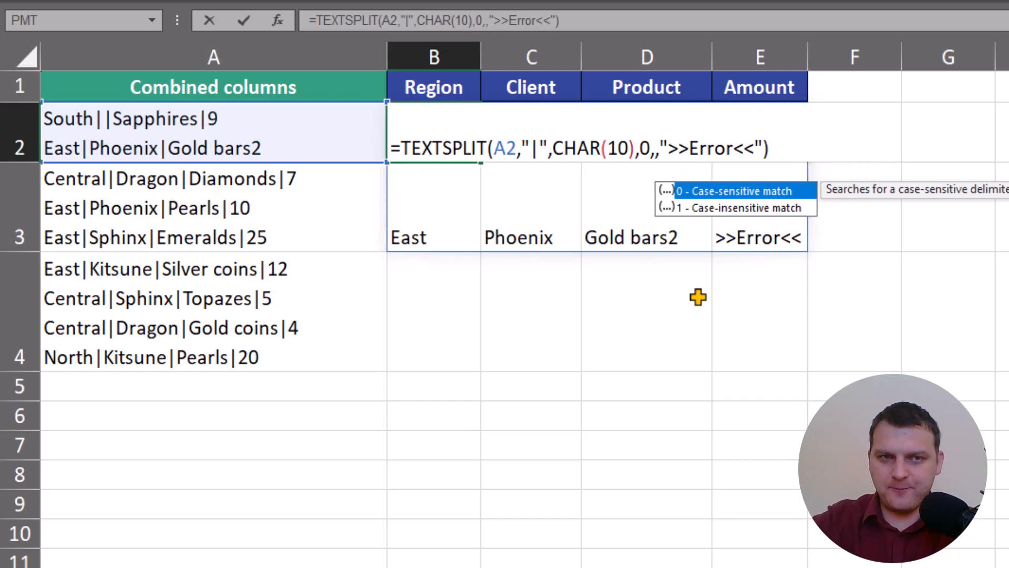
key(Return)
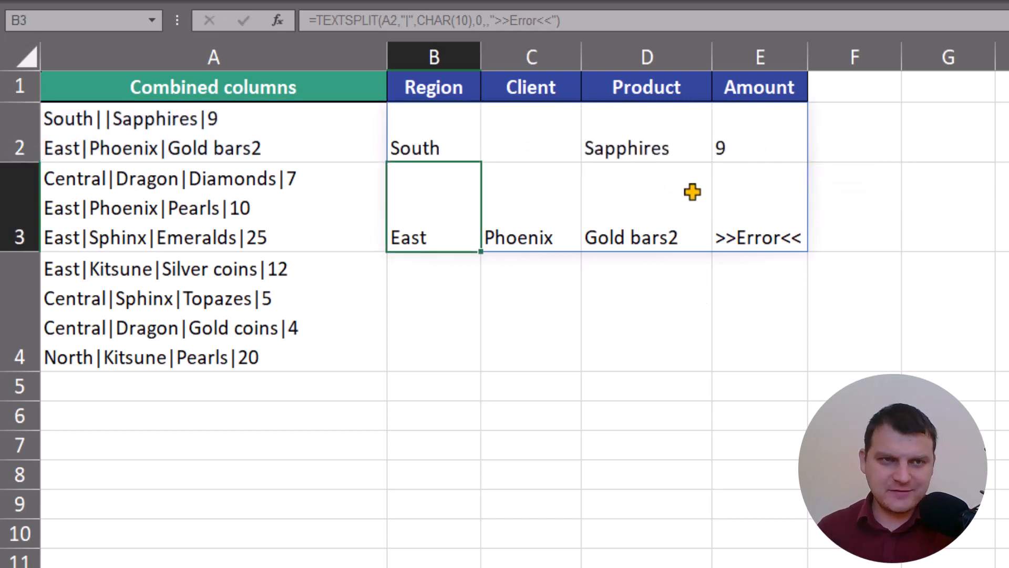
- Copy the TEXTSPLIT formula from B2 to B4 and point its text reference to A3
click(427, 130)
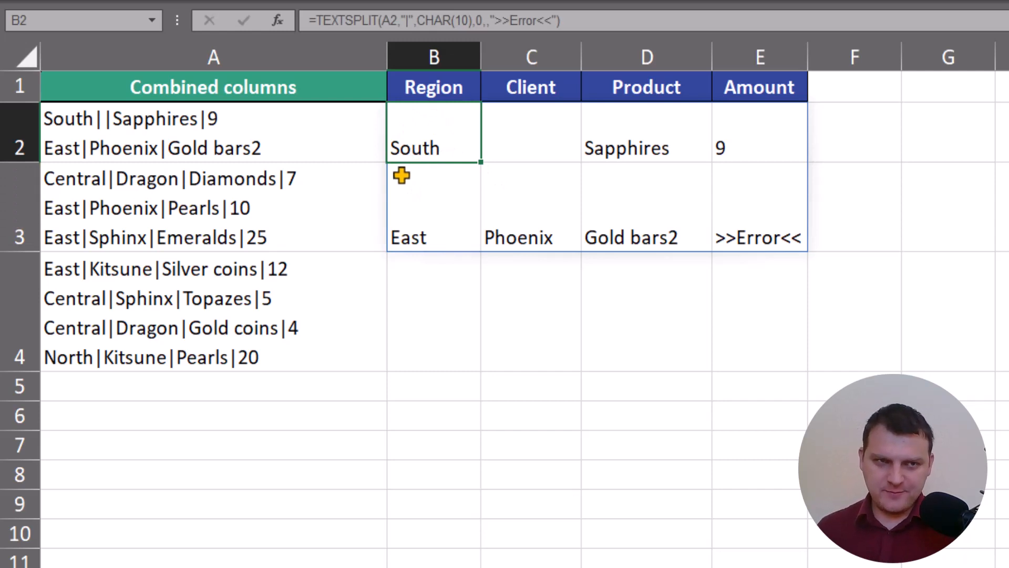
drag(294, 148, 318, 334)
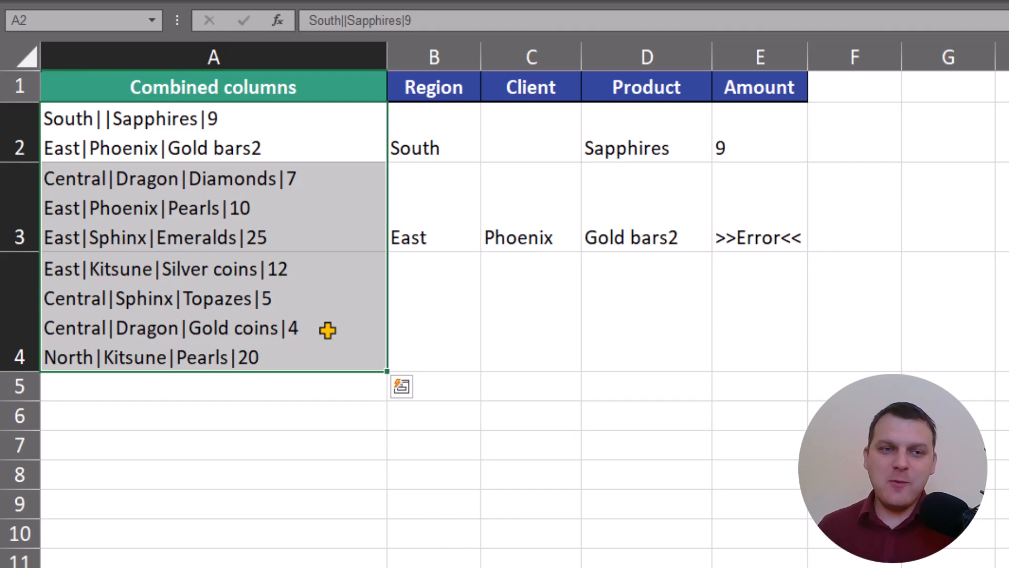
click(427, 299)
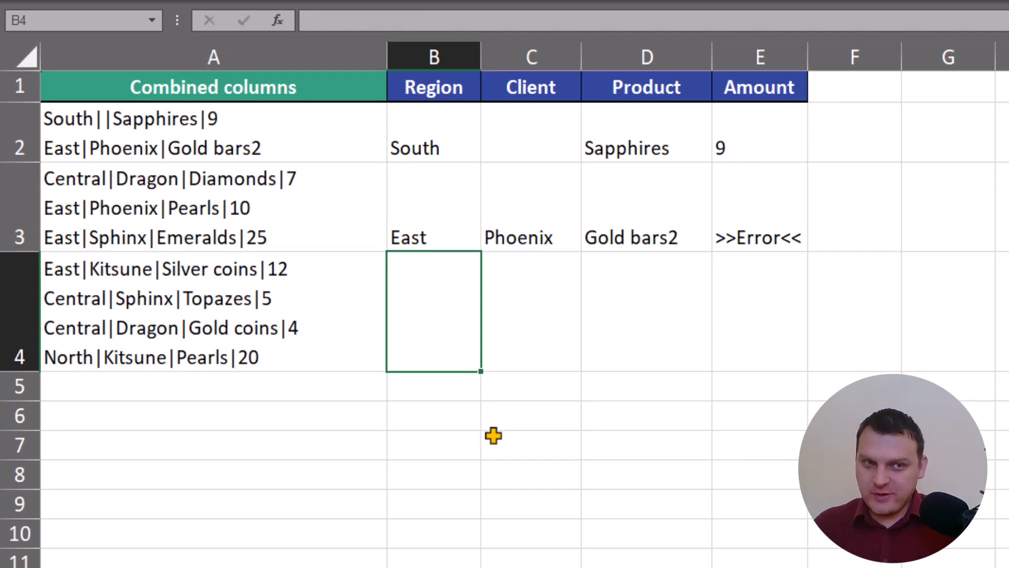
click(430, 119)
key(ctrl+c)
click(465, 330)
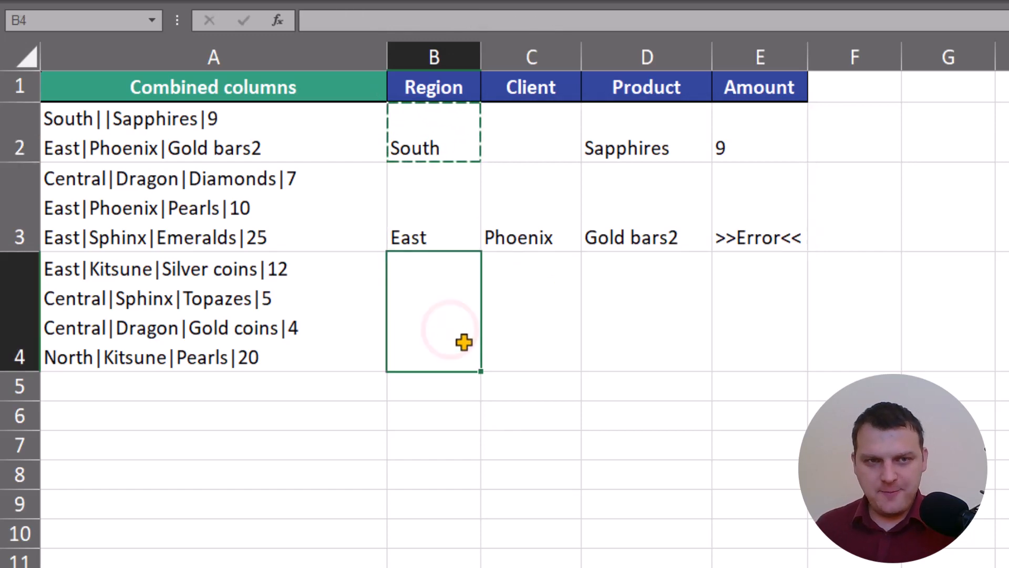
key(ctrl+v)
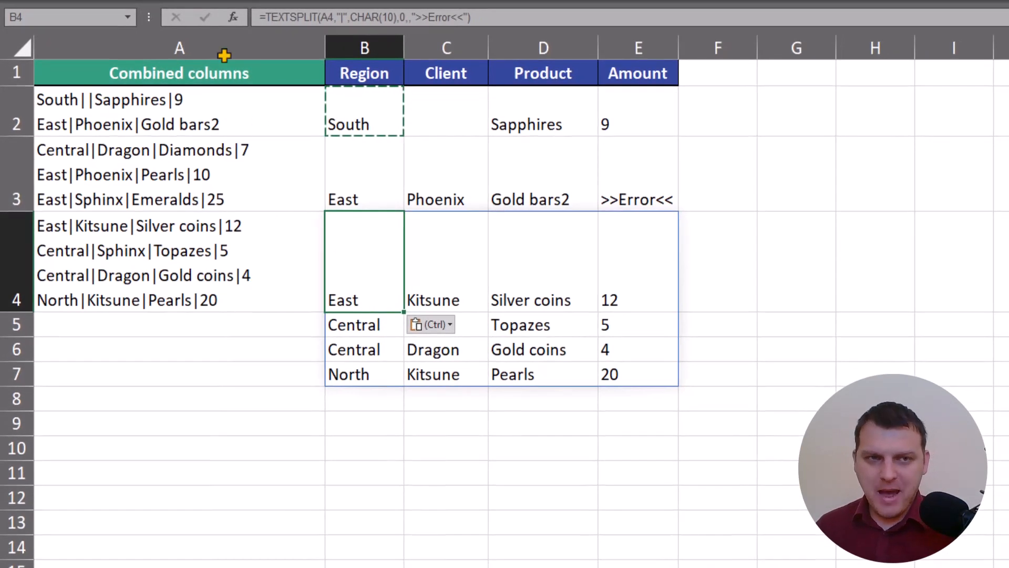
double_click(377, 273)
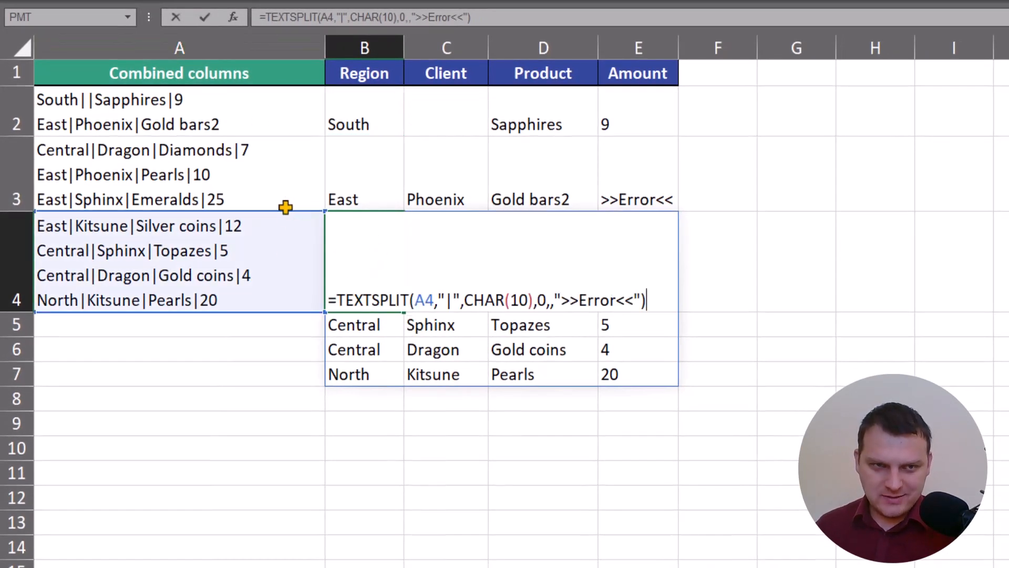
drag(281, 213, 284, 187)
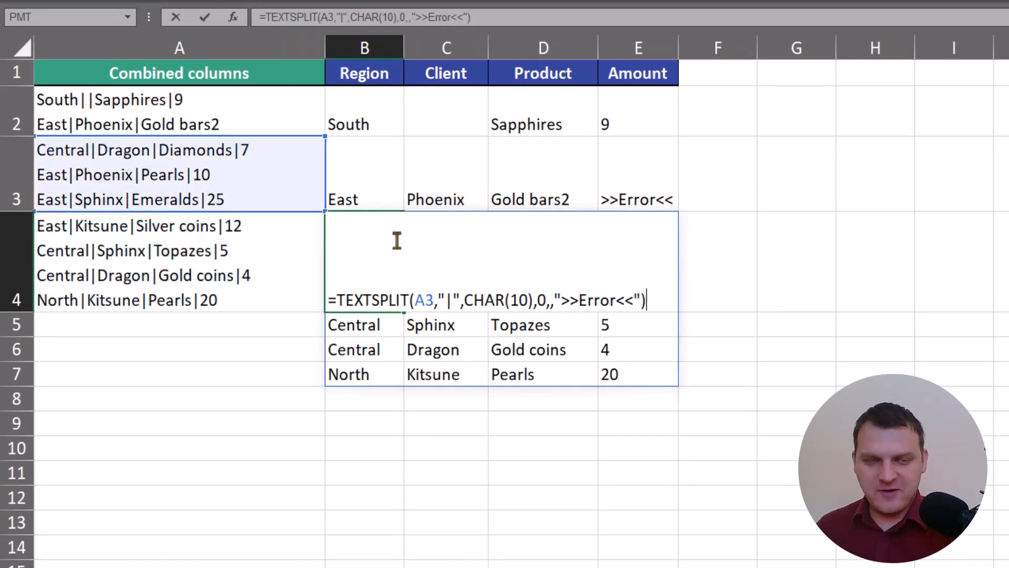
key(ctrl+Return)
- Copy the TEXTSPLIT formula from B4 to B7 and point its text reference to A4
key(ctrl+c)
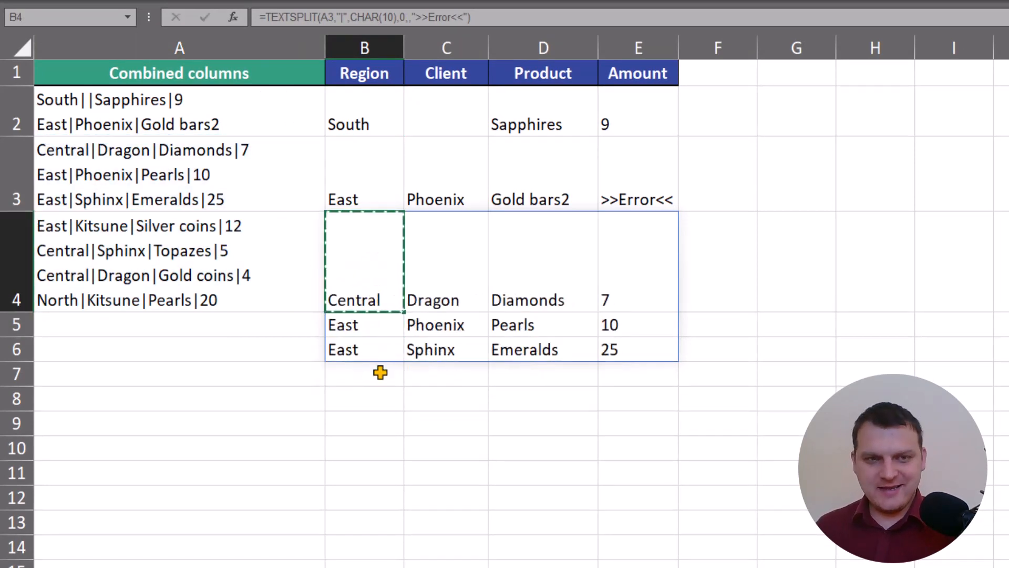
click(379, 374)
key(ctrl+v)
key(F2)
drag(182, 334, 252, 273)
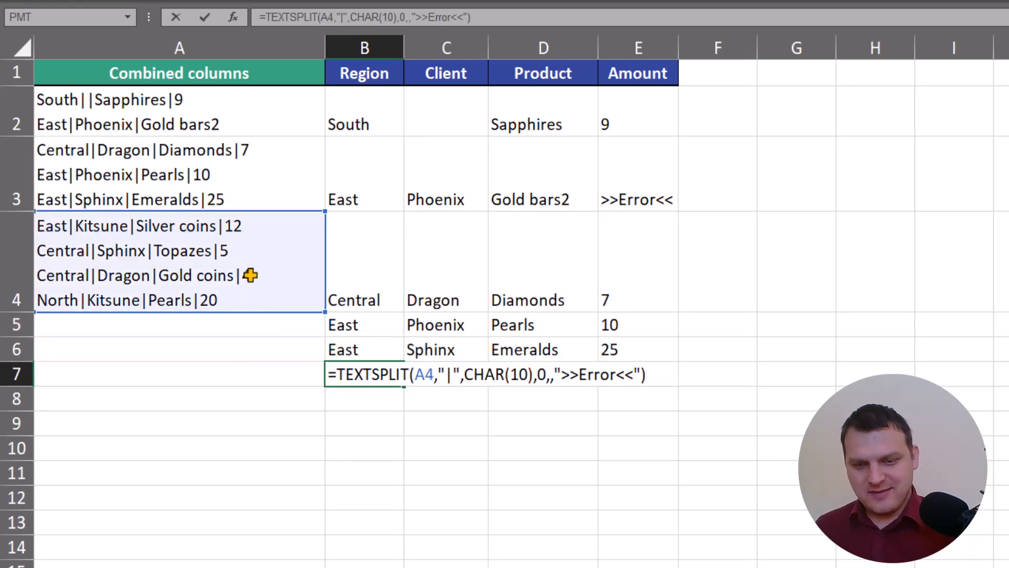
key(Return)
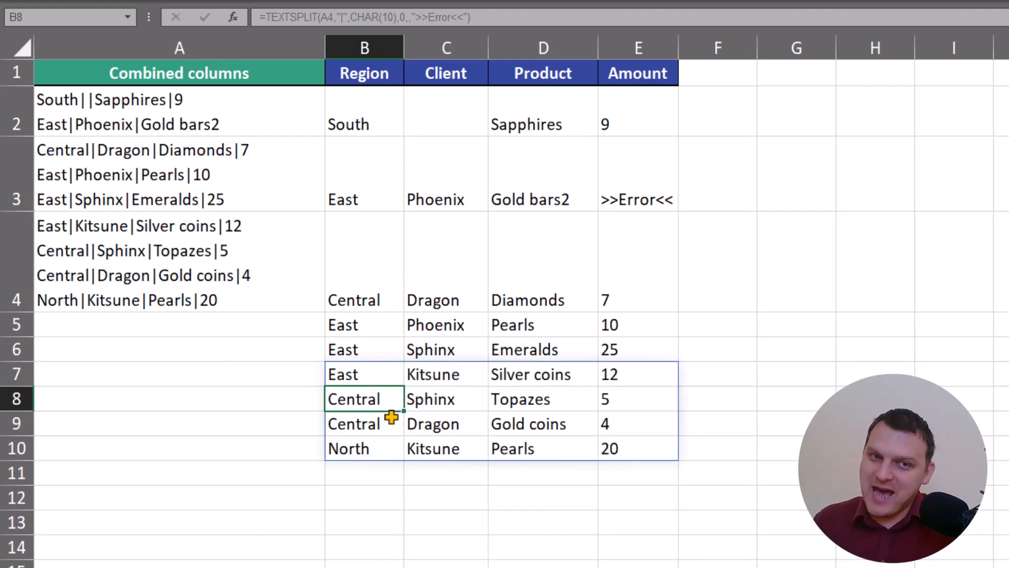
- Delete the separate TEXTSPLIT formulas in B7 and B4
click(371, 373)
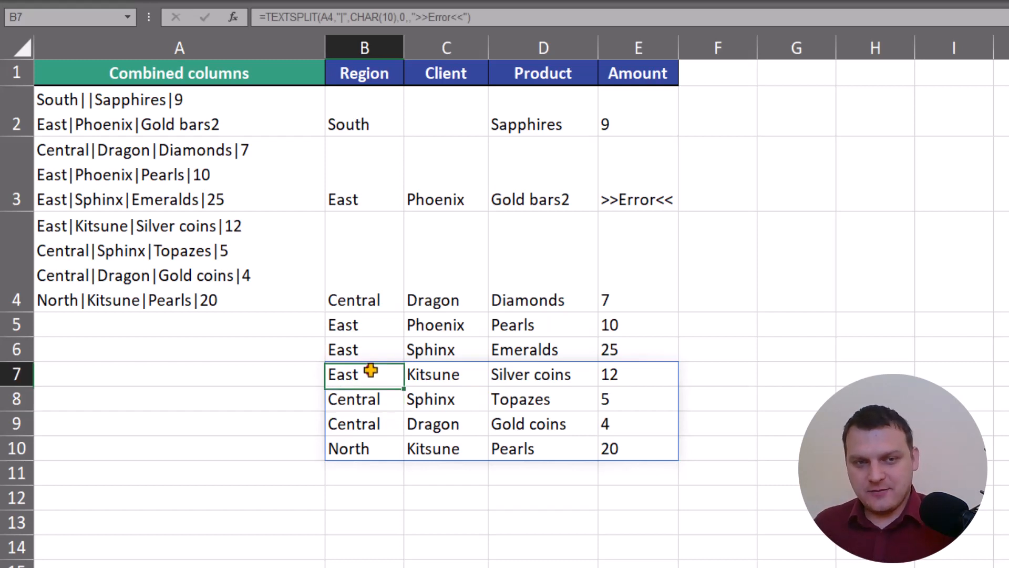
key(Delete)
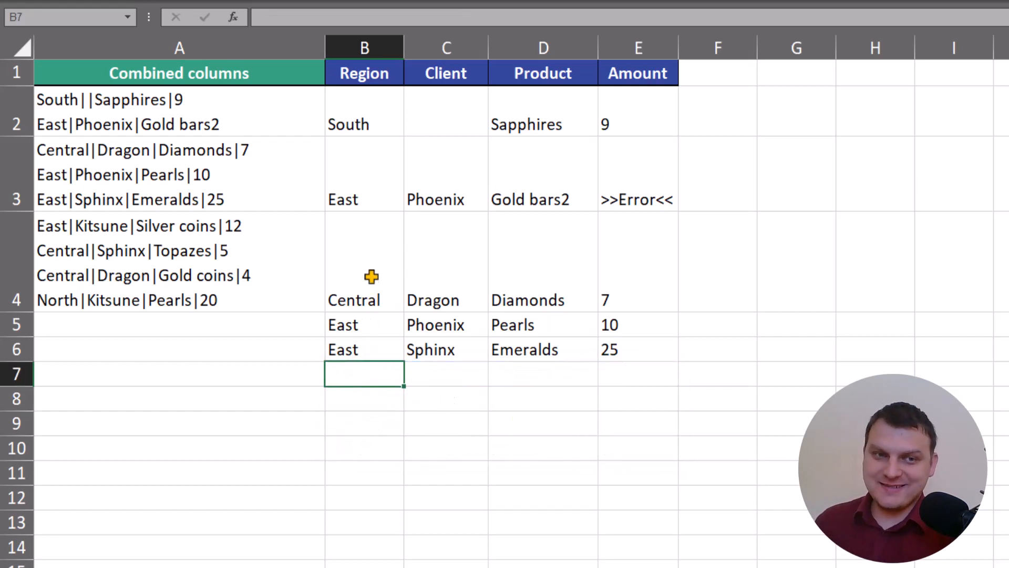
click(372, 275)
key(Delete)
- Insert the VSTACK function with its opening parenthesis in front of TEXTSPLIT in the B2 formula
click(375, 119)
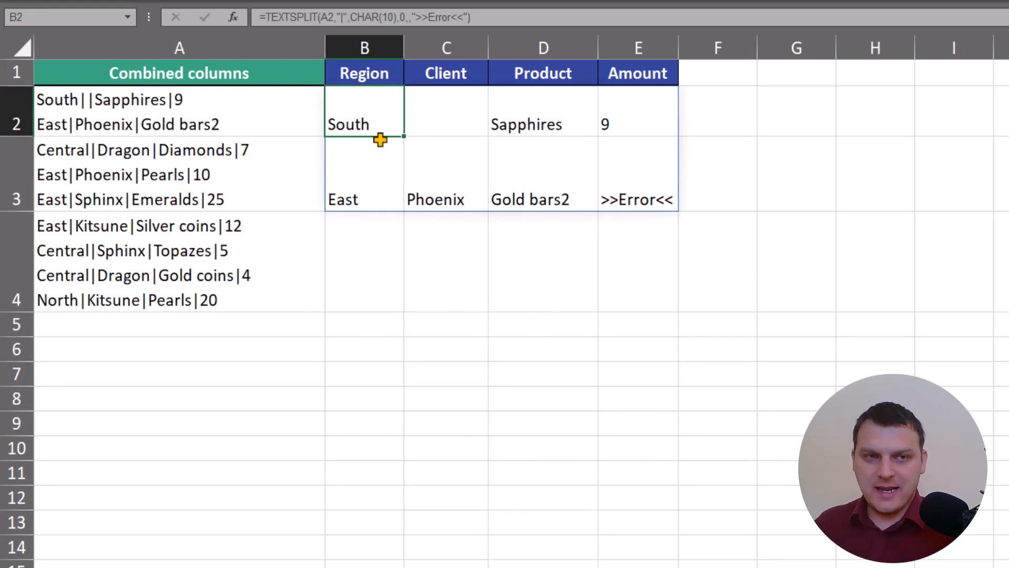
key(F2)
click(334, 115)
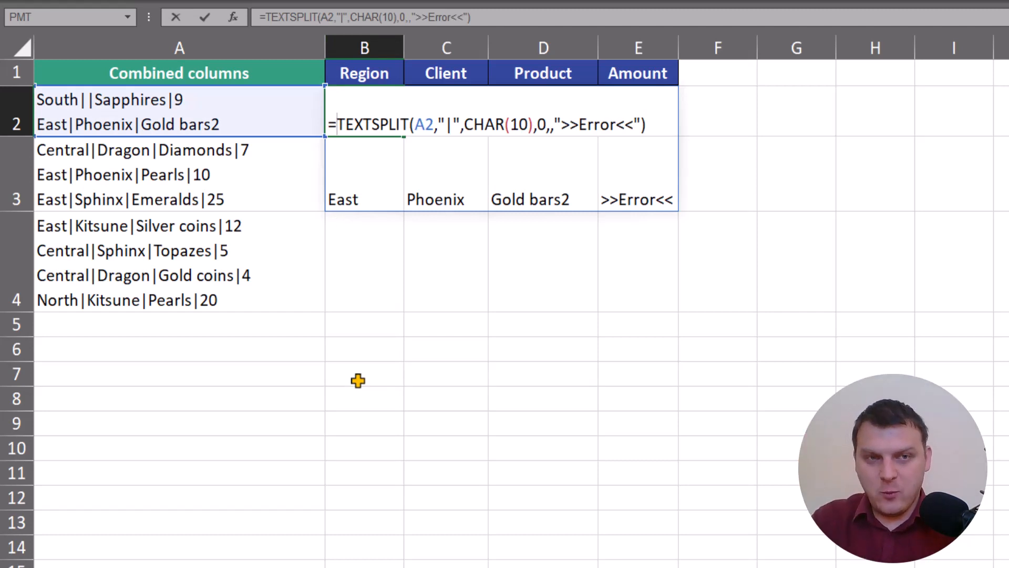
text(v)
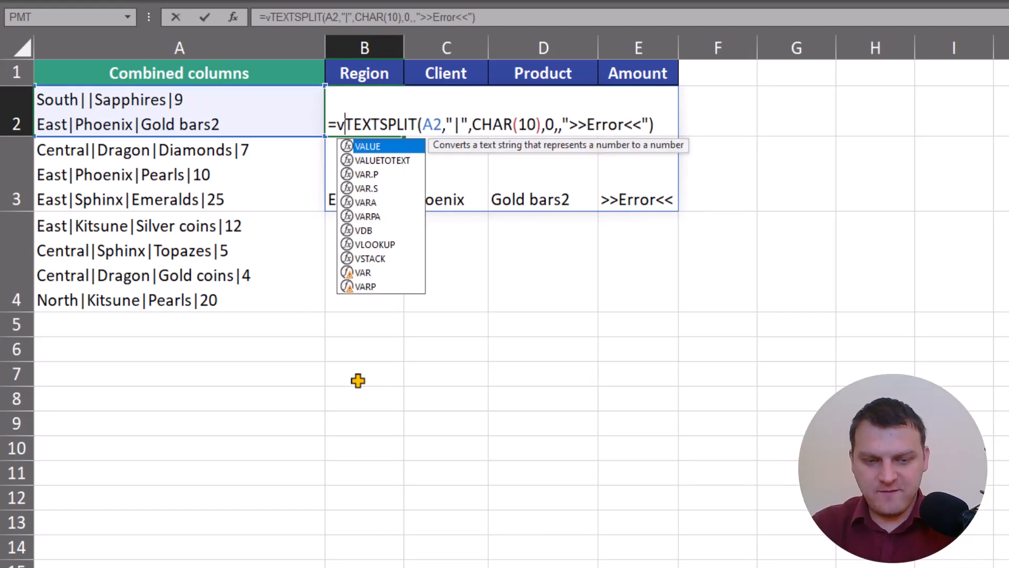
text(s)
key(Tab)
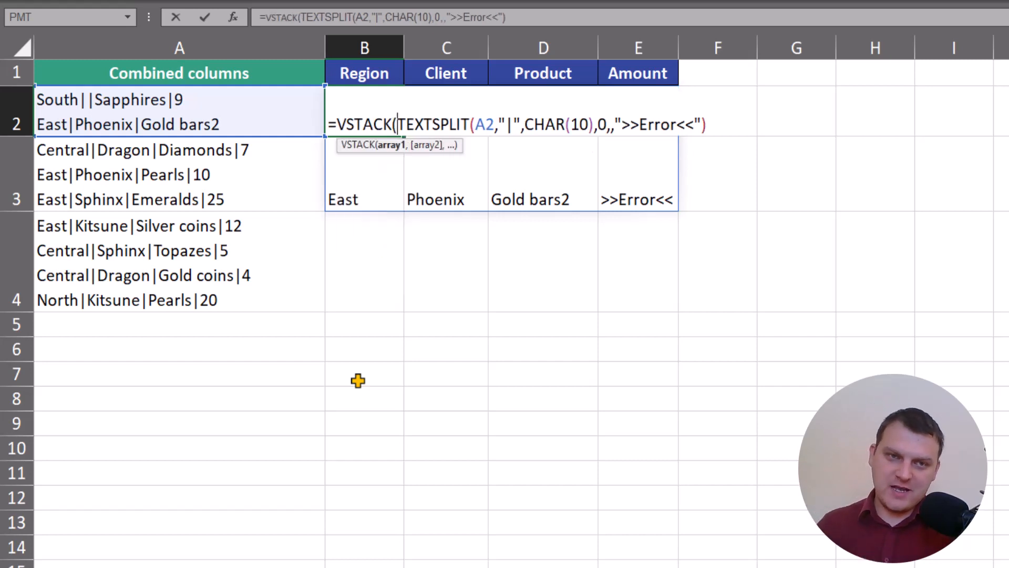
- Duplicate the TEXTSPLIT expression as VSTACK's second and third arrays, with the third on a new line, and close the function
click(389, 146)
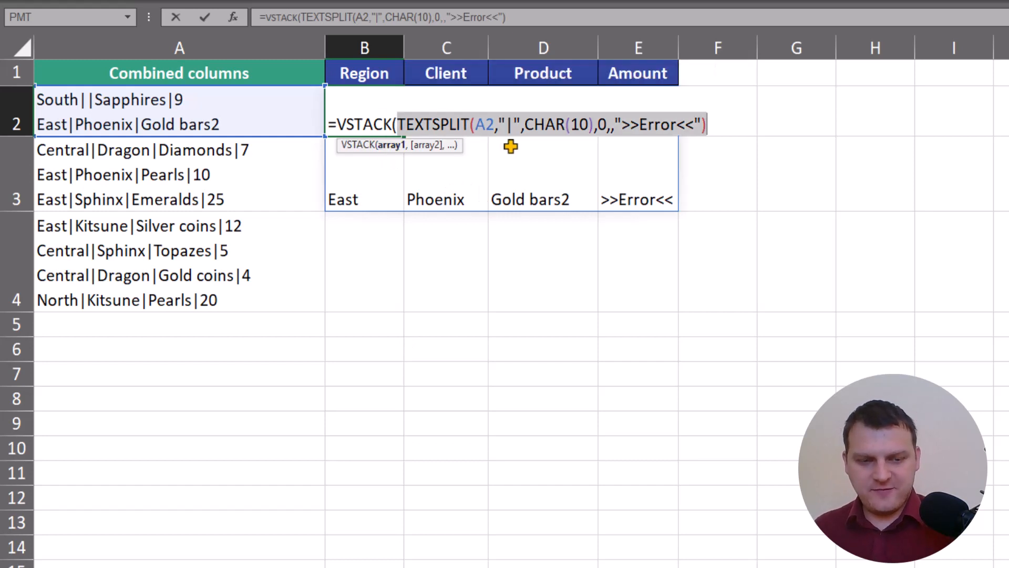
click(708, 126)
text(,)
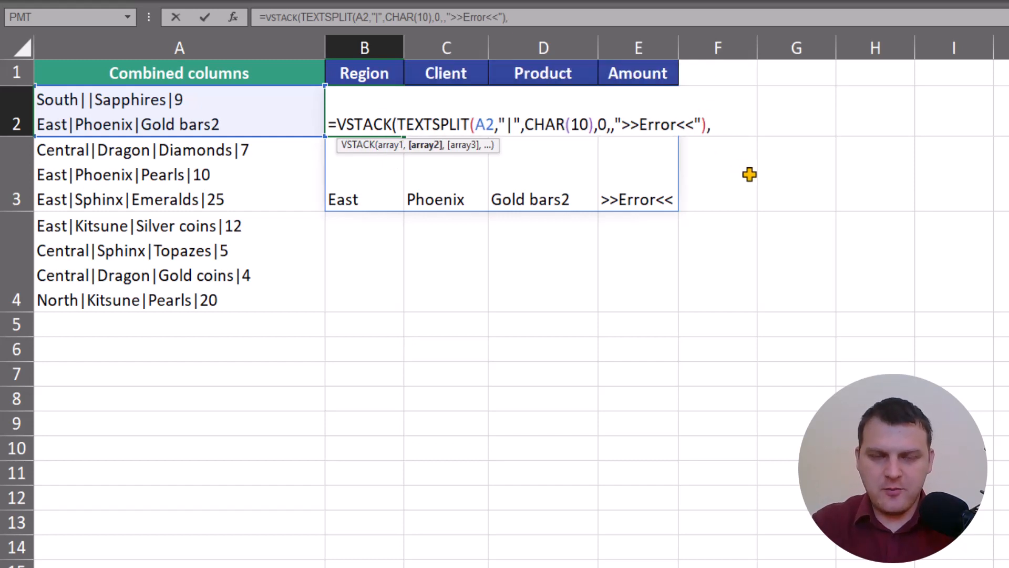
key(ctrl+v)
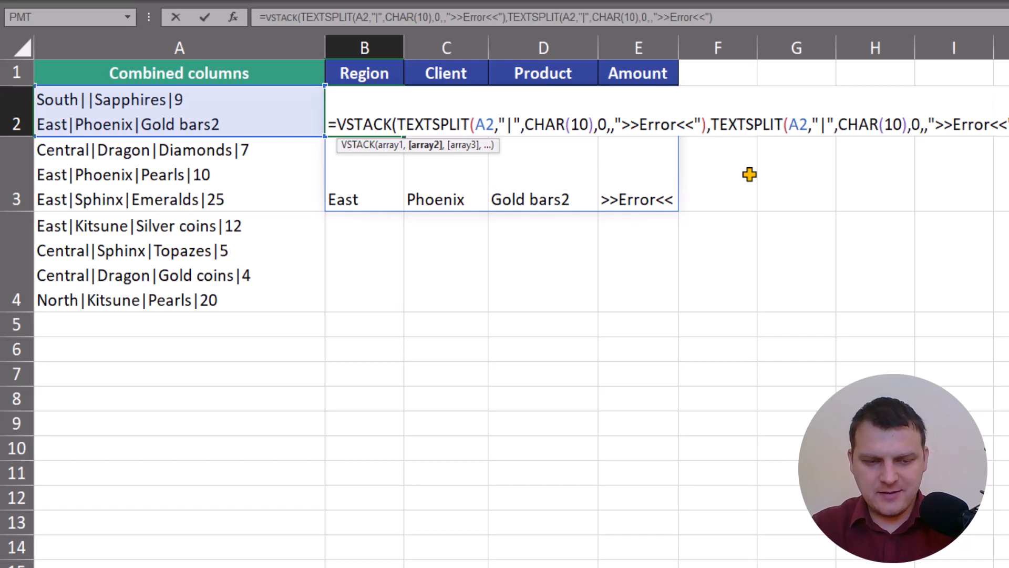
key(alt+Return)
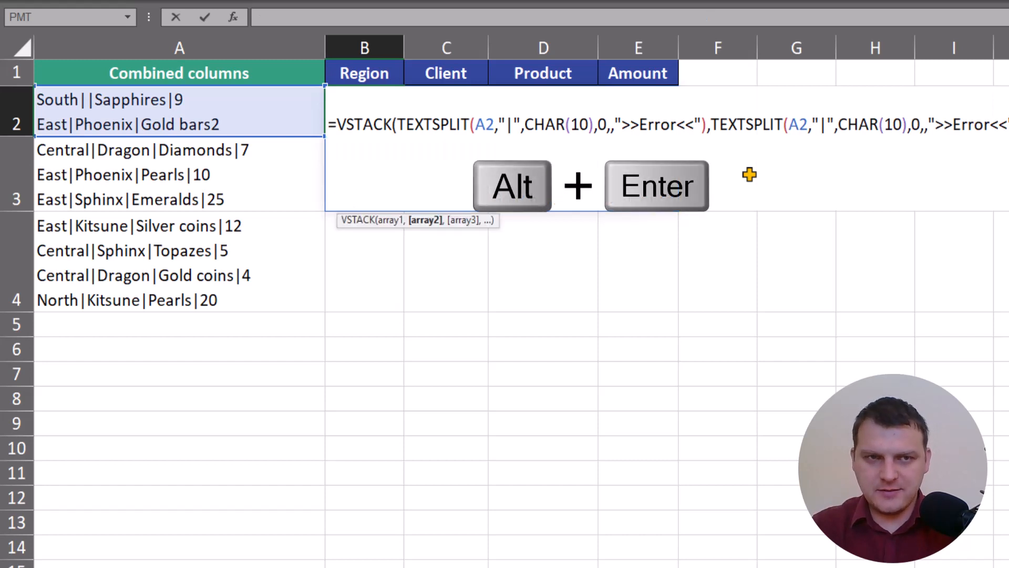
text(,)
key(ctrl+v)
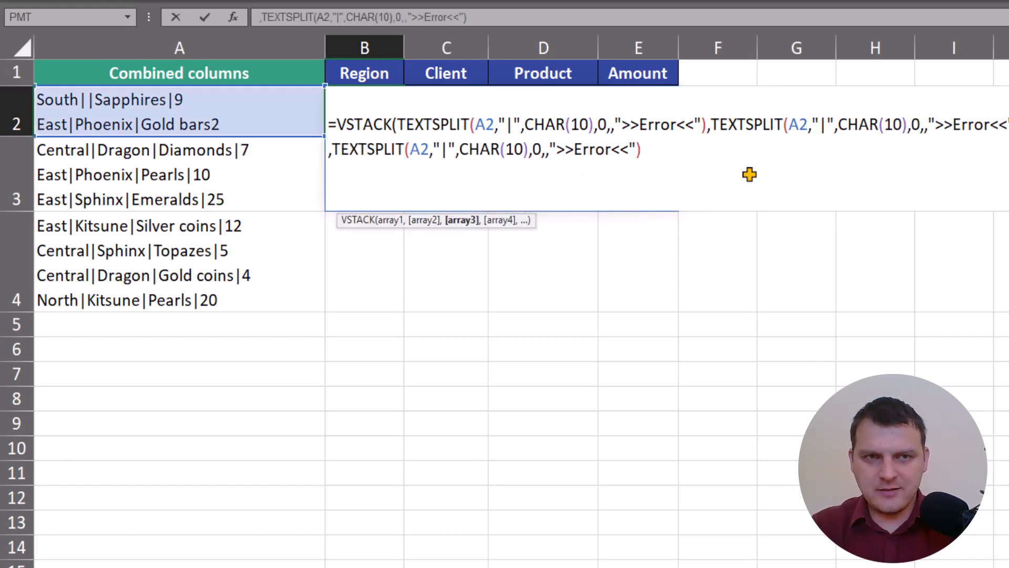
text())
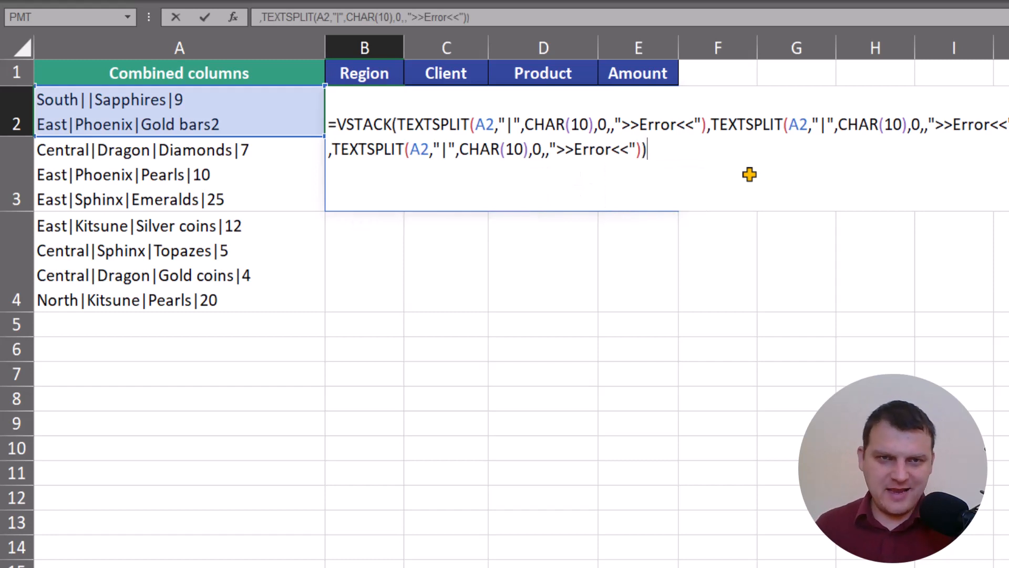
- Point the second TEXTSPLIT in the B2 formula to A3 and the third to A4, and enter the formula
drag(812, 126, 802, 126)
click(808, 126)
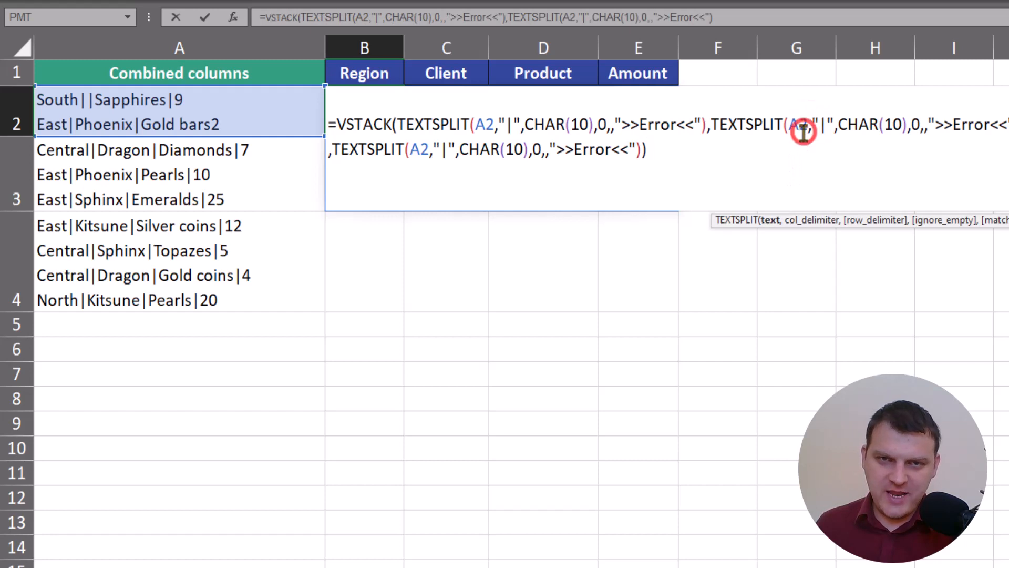
key(BackSpace)
text(3)
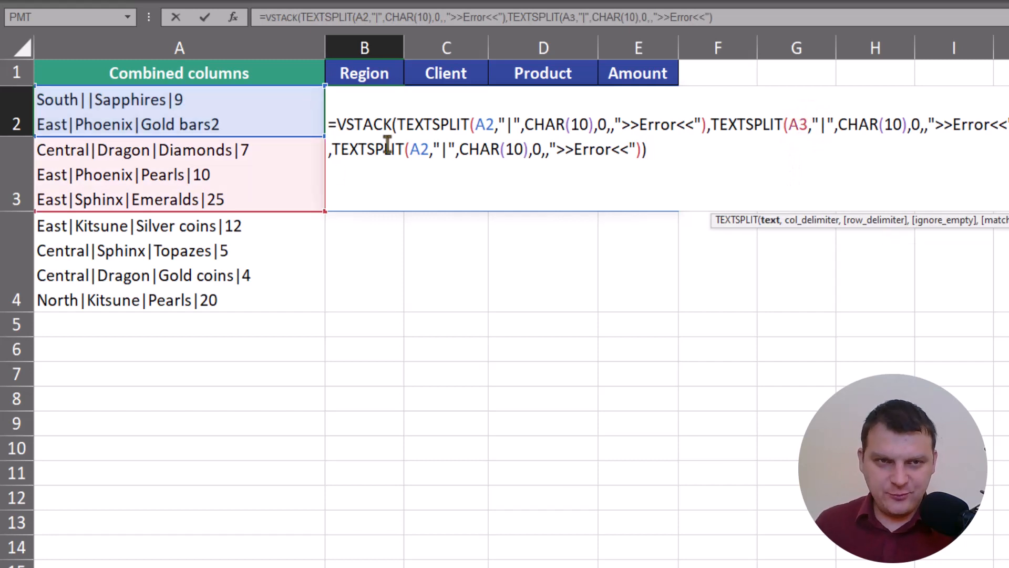
click(427, 151)
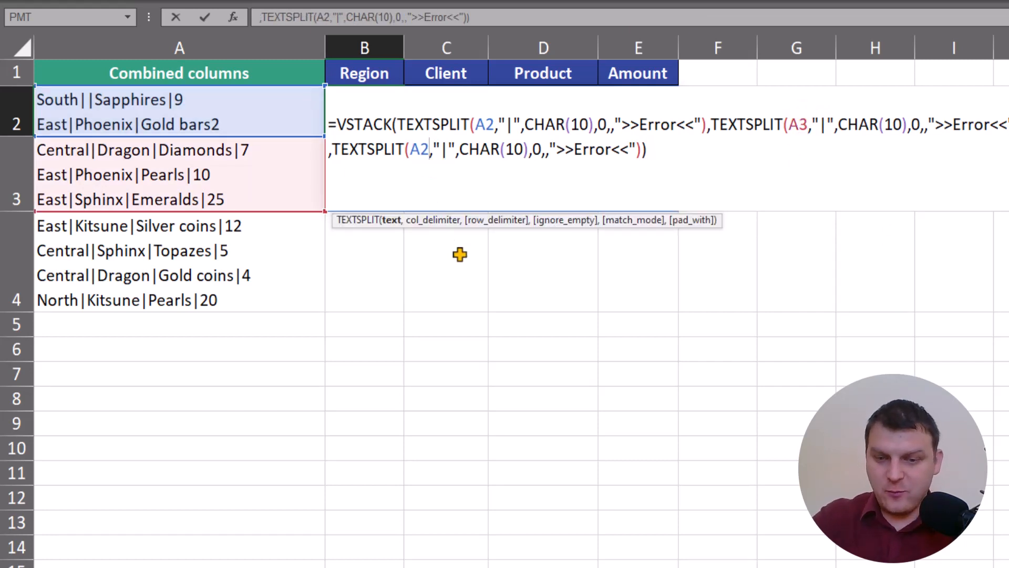
key(BackSpace)
text(4)
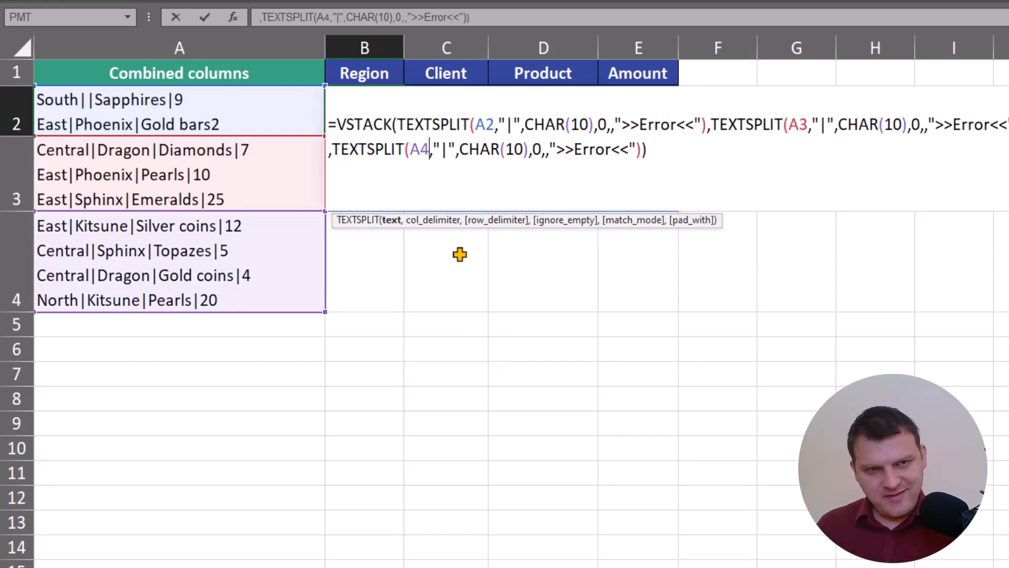
key(Return)
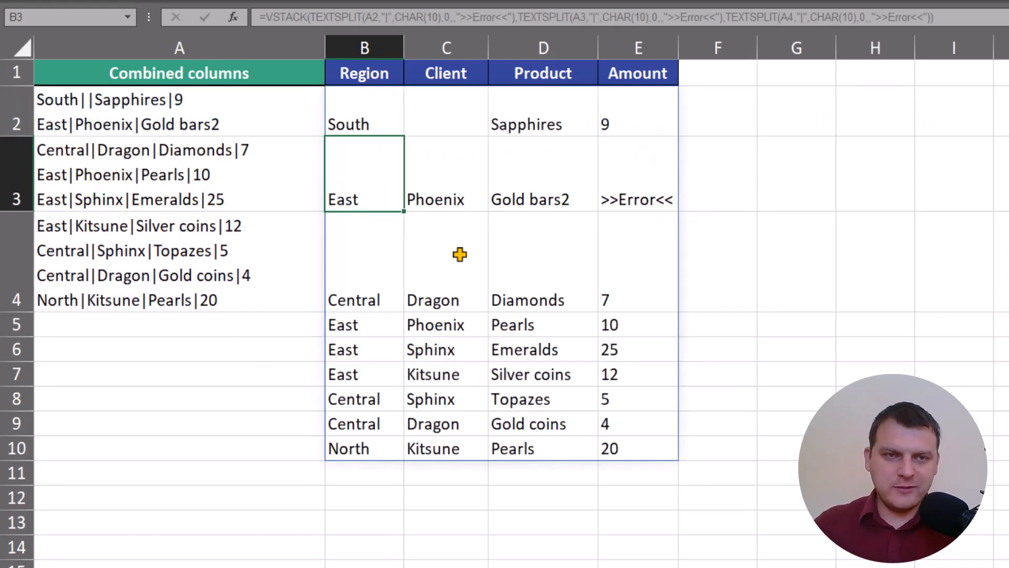
click(379, 120)
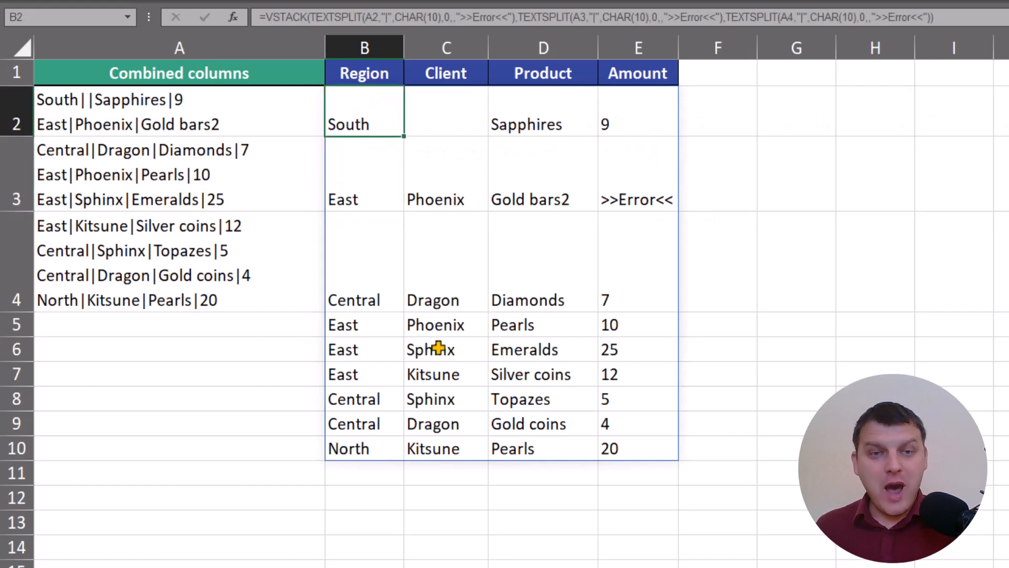